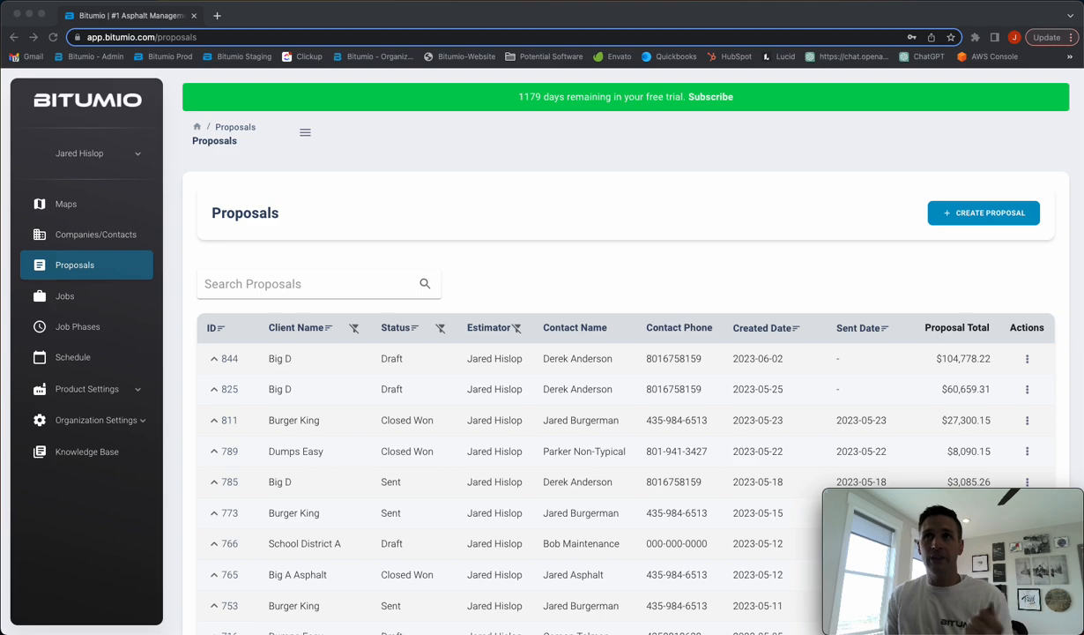
# Create draft proposal 846 for client Big A Asphalt, choosing its contact and Website Request as source
pyautogui.click(677, 285)
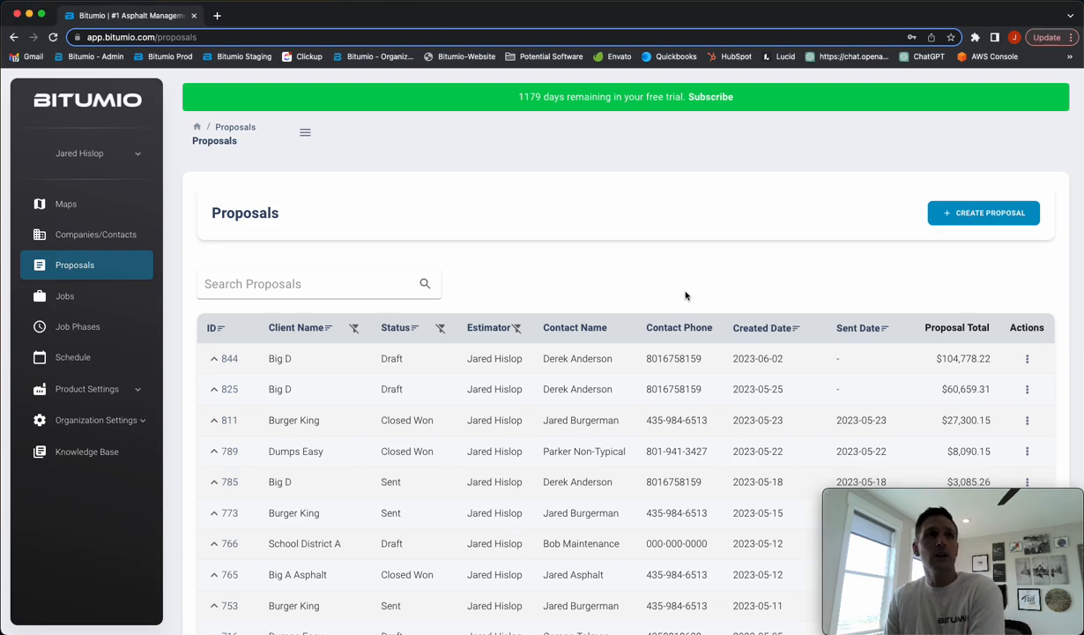
pyautogui.click(968, 213)
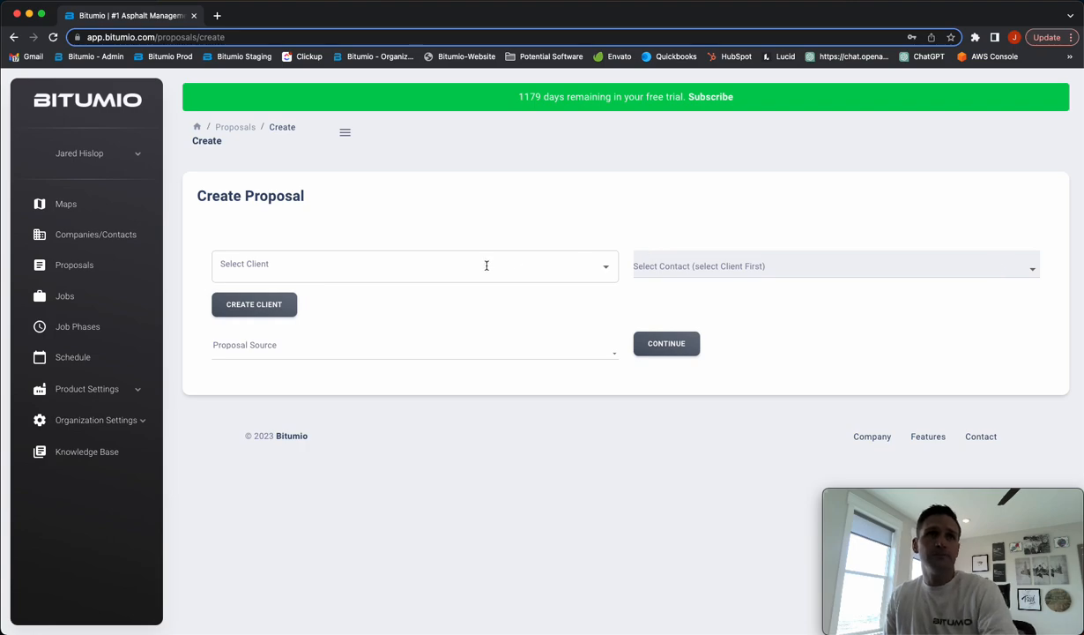
pyautogui.click(487, 266)
pyautogui.scroll(-2, 279, 445)
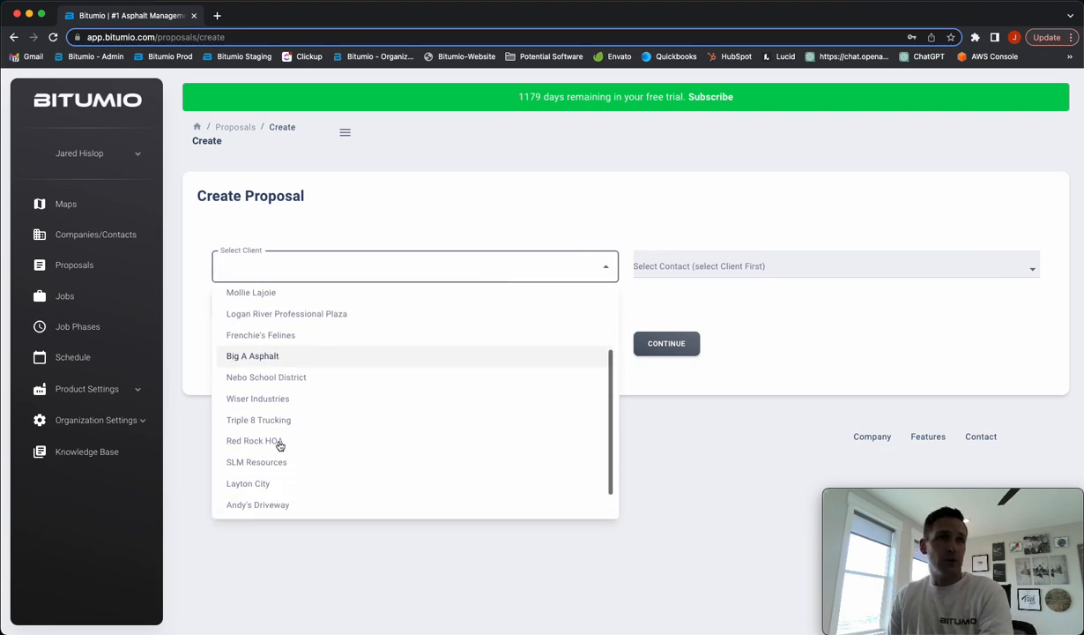
pyautogui.click(291, 357)
pyautogui.click(671, 261)
pyautogui.click(676, 298)
pyautogui.click(408, 348)
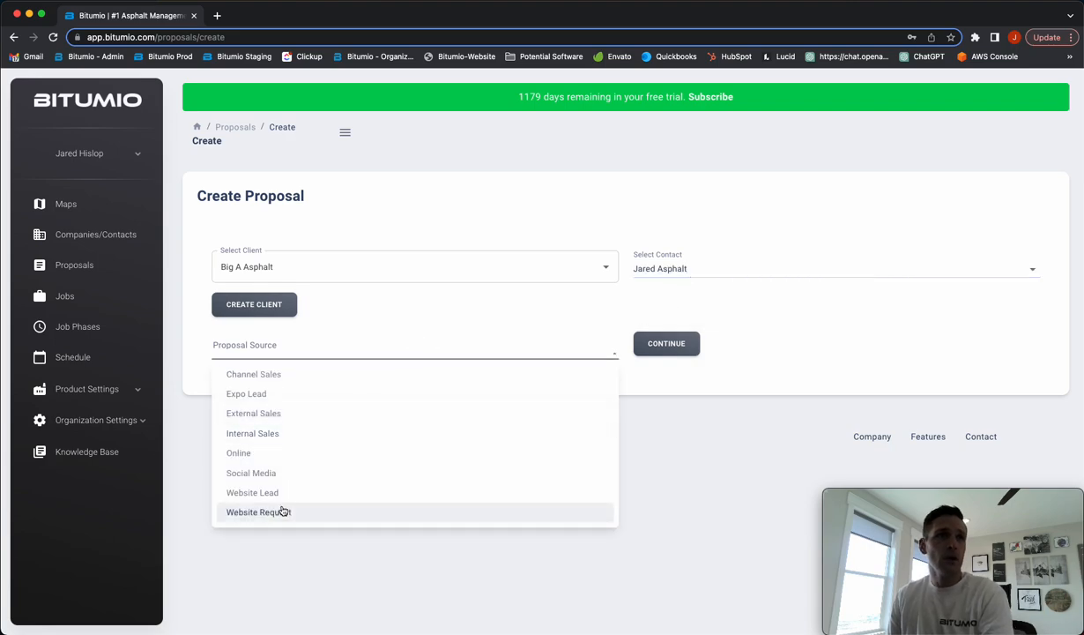
pyautogui.click(282, 511)
pyautogui.click(656, 348)
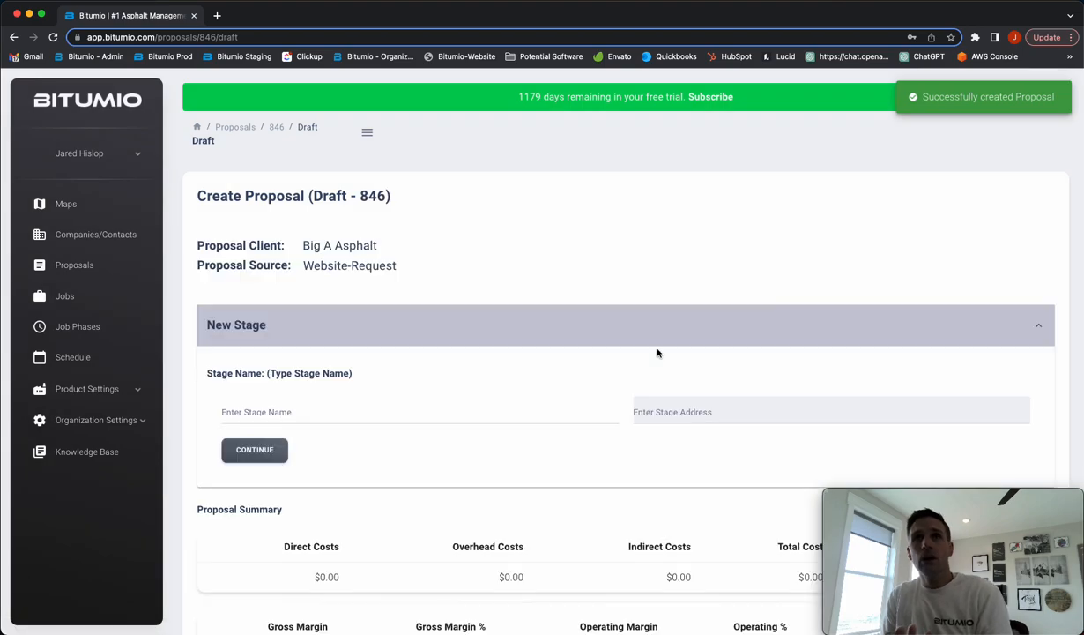
pyautogui.scroll(-1, 388, 357)
pyautogui.click(301, 376)
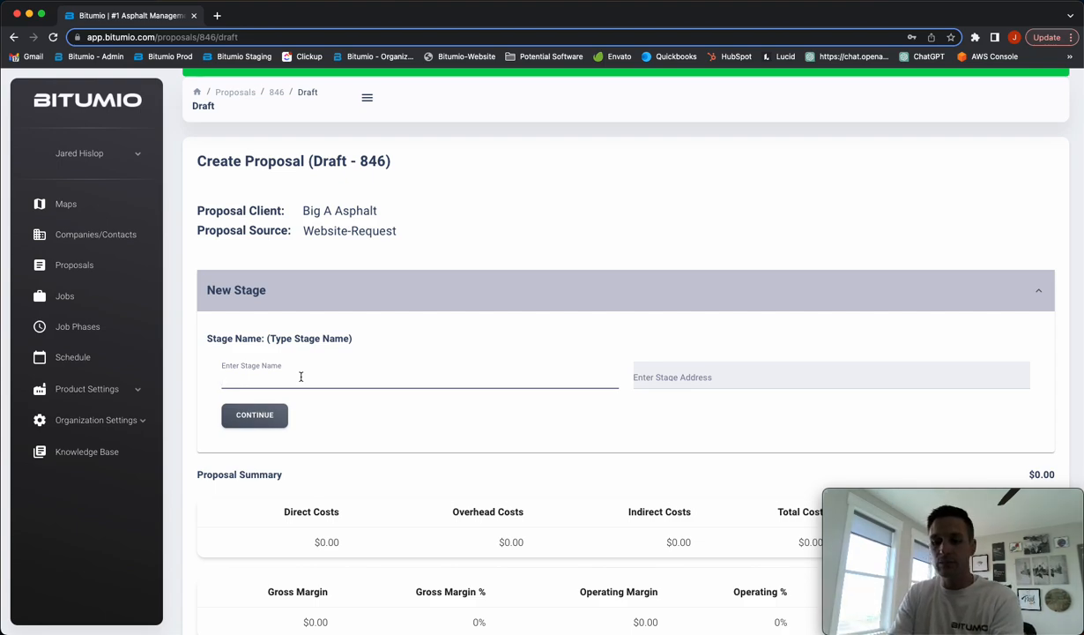
pyautogui.write('Parking Lot')
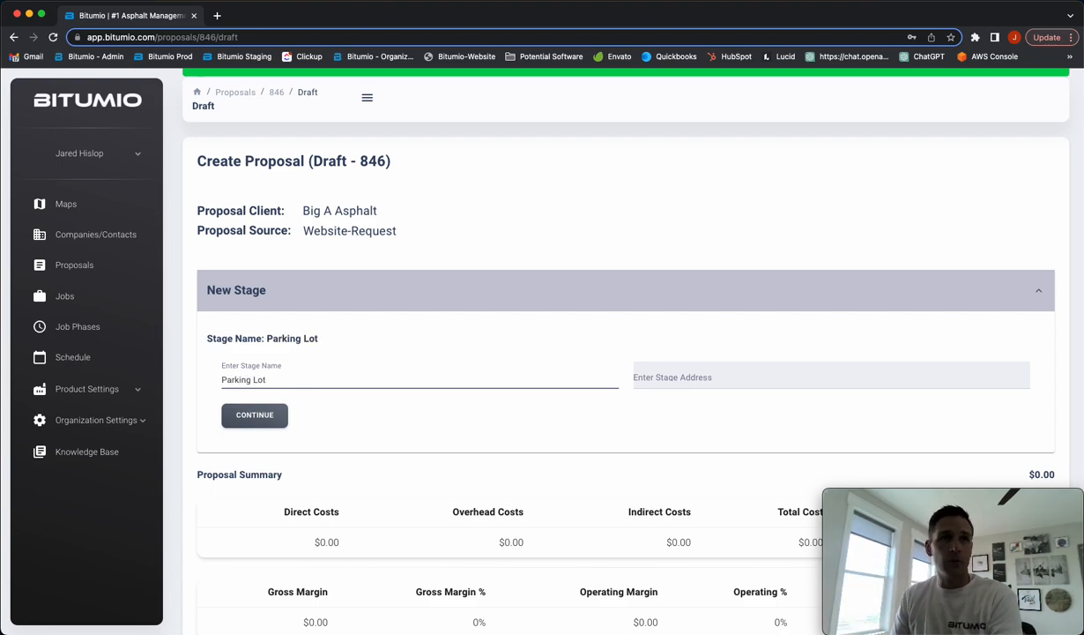
pyautogui.click(711, 384)
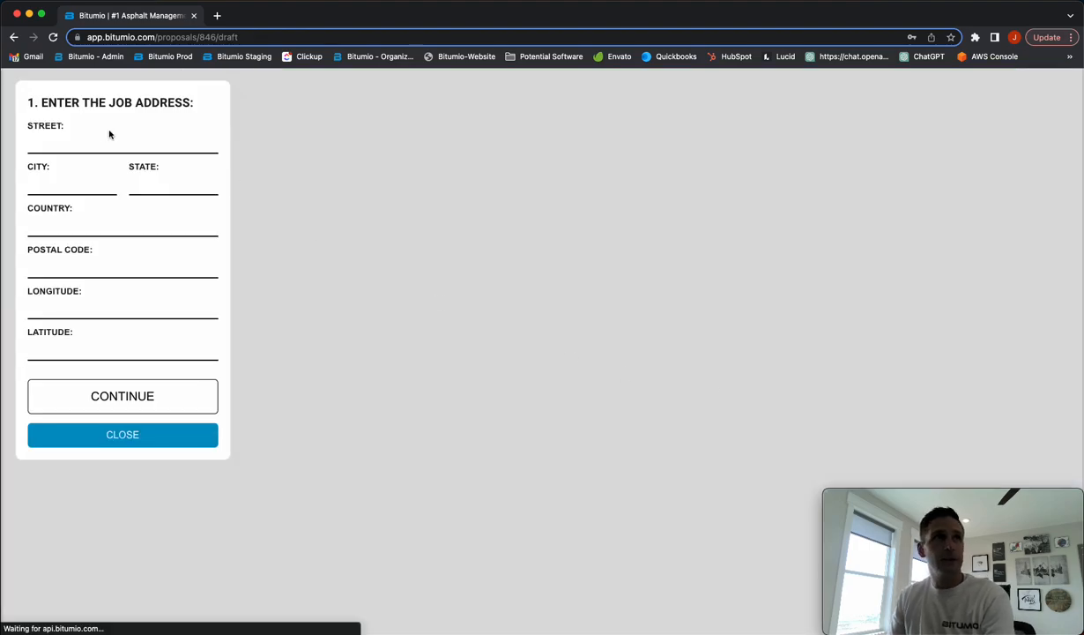
pyautogui.click(85, 142)
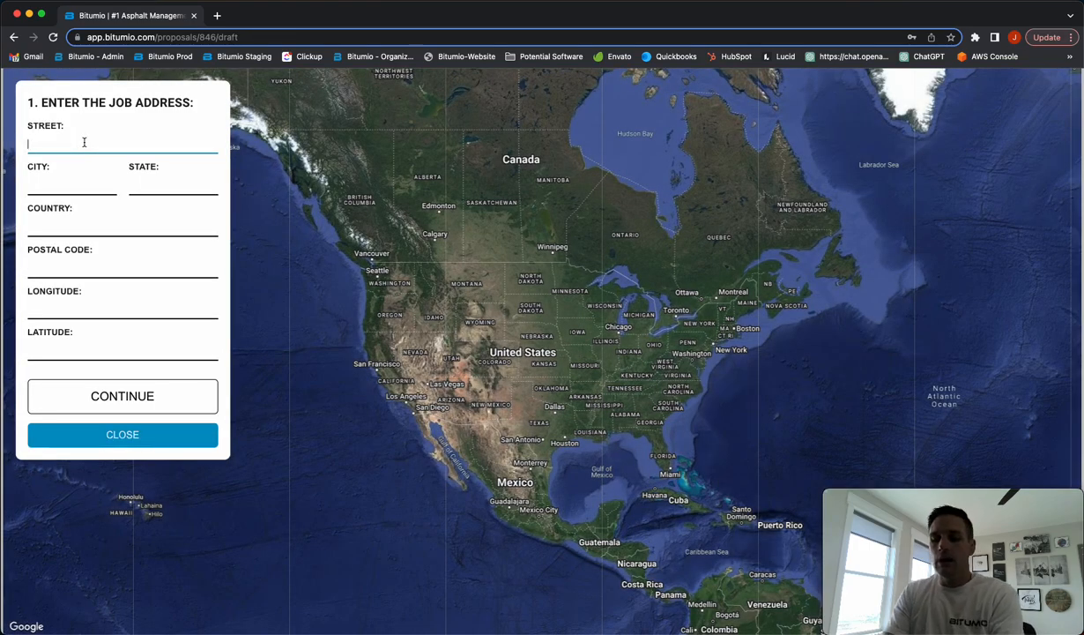
pyautogui.write('65')
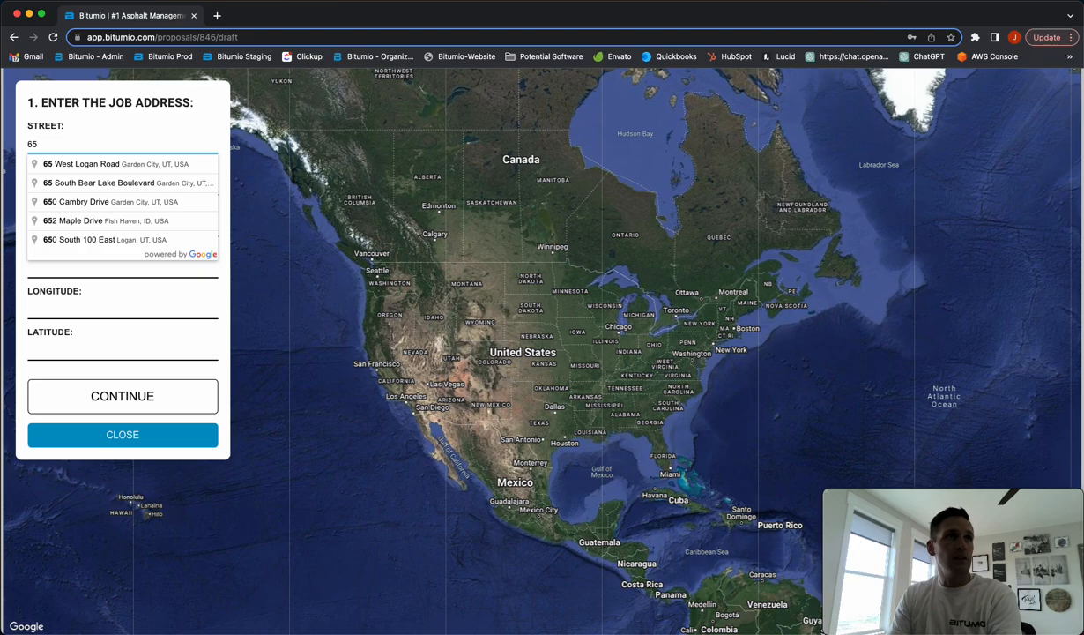
pyautogui.write(' South')
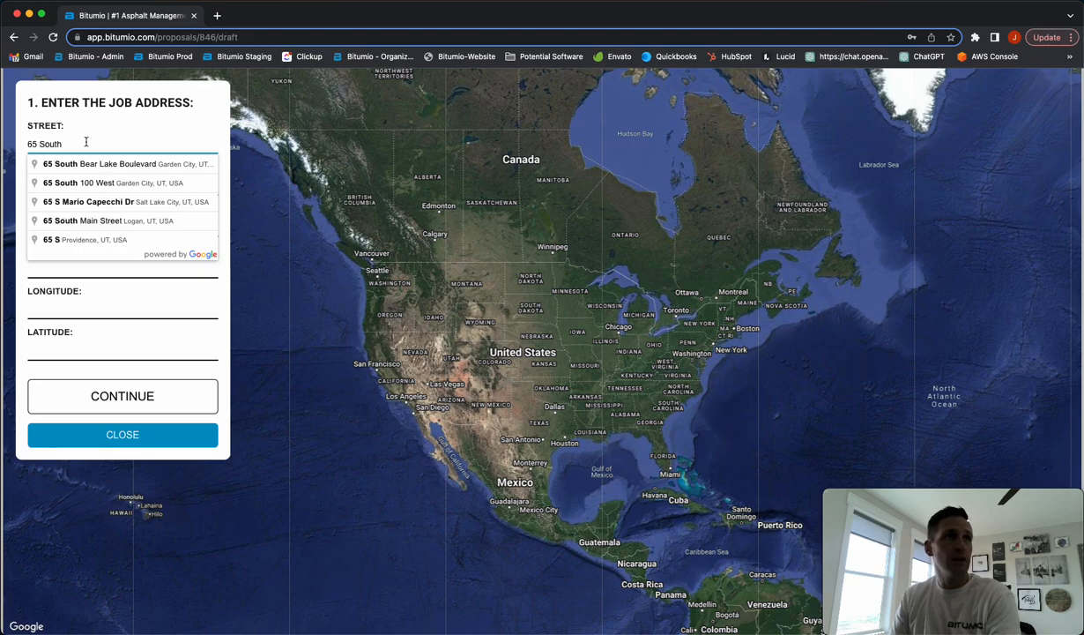
pyautogui.click(89, 164)
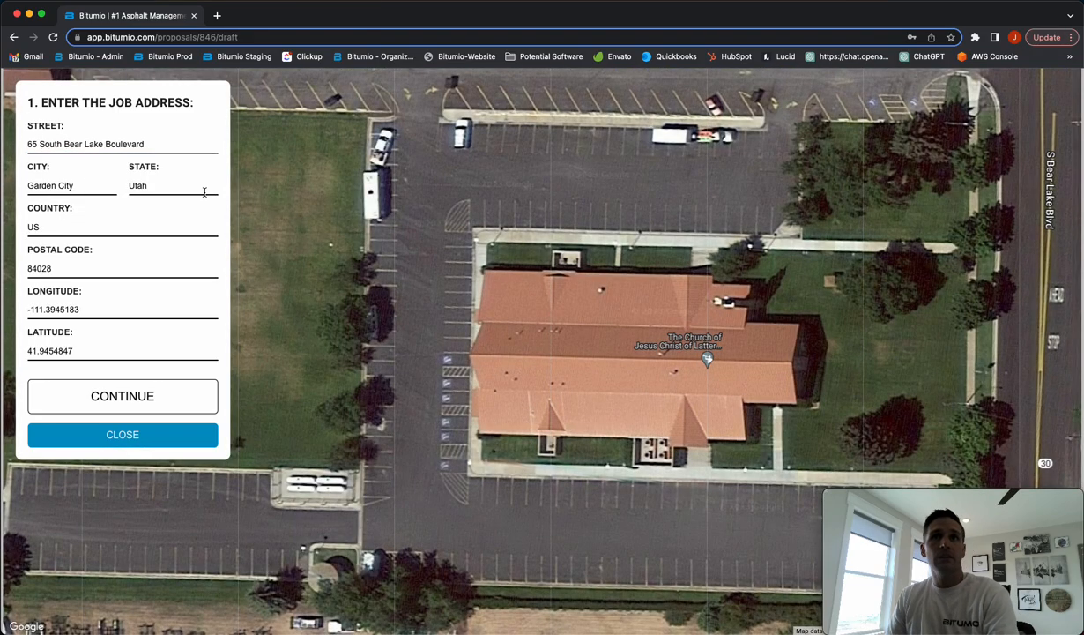
pyautogui.scroll(-3, 457, 242)
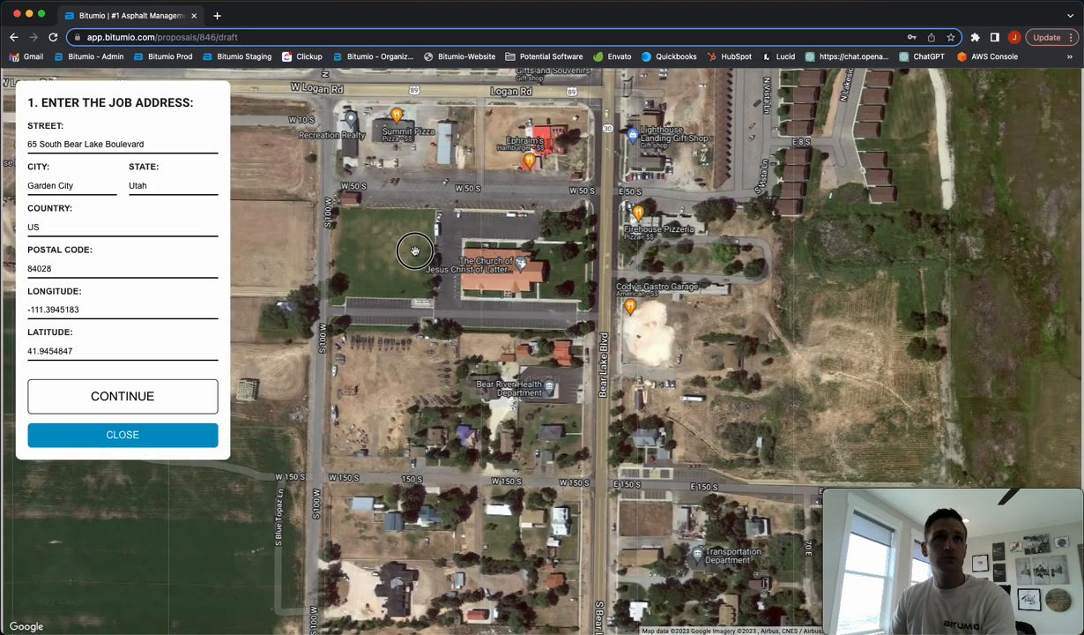
pyautogui.moveTo(412, 254); pyautogui.dragTo(474, 288)
# Confirm the address and draw the church lot's job-area polygon, measuring 128669 ft² (14297 yd²)
pyautogui.click(93, 388)
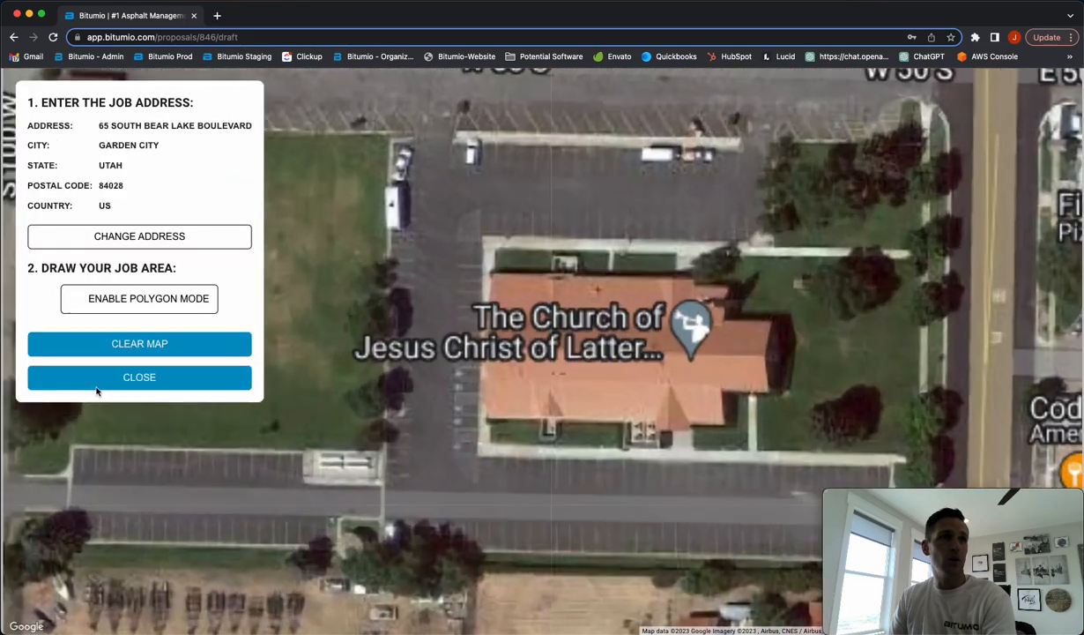
pyautogui.click(114, 301)
pyautogui.click(350, 89)
pyautogui.click(1027, 97)
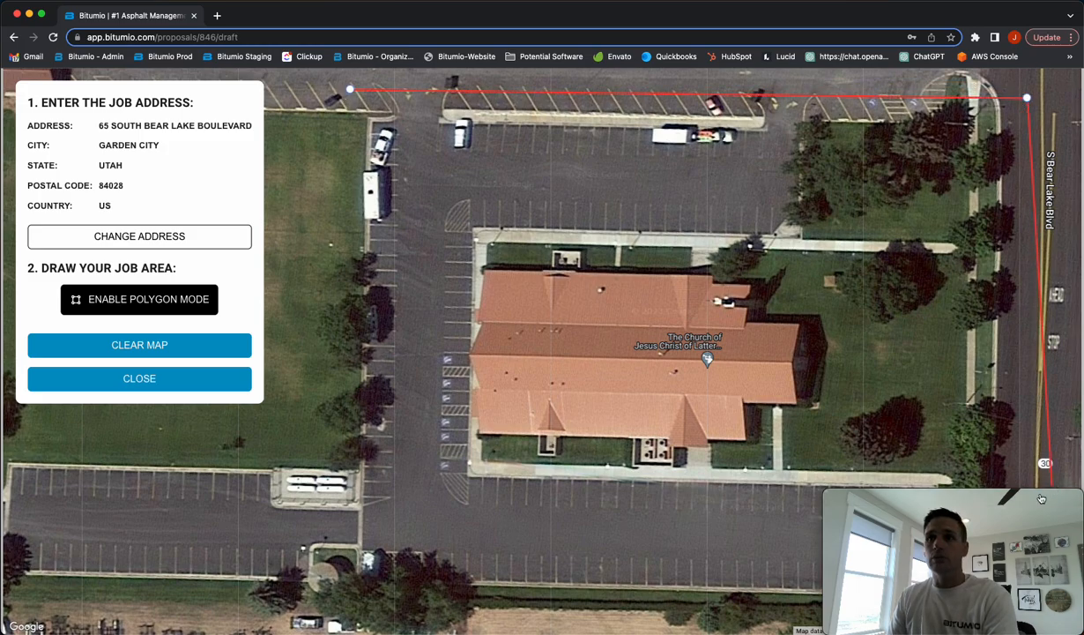
pyautogui.scroll(2, 1025, 458)
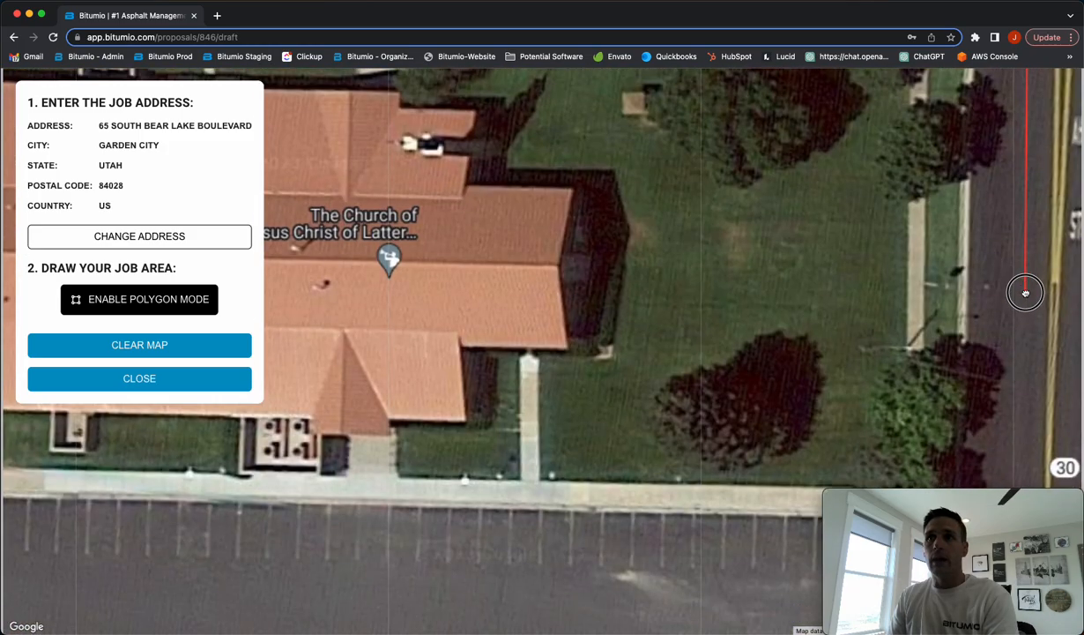
pyautogui.moveTo(1026, 293); pyautogui.dragTo(987, 101)
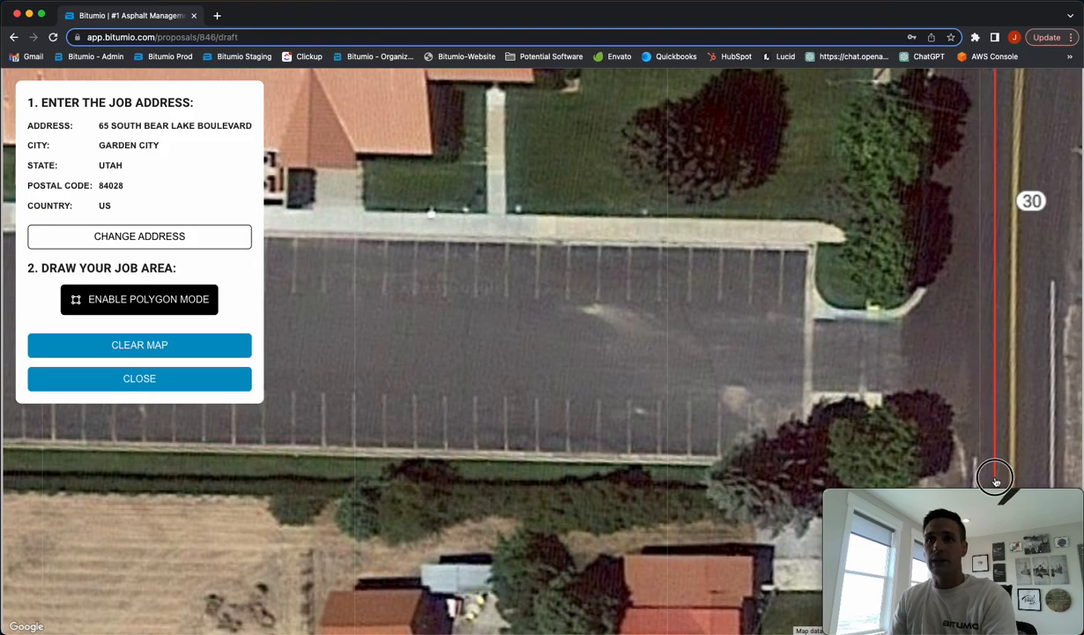
pyautogui.scroll(-3, 551, 401)
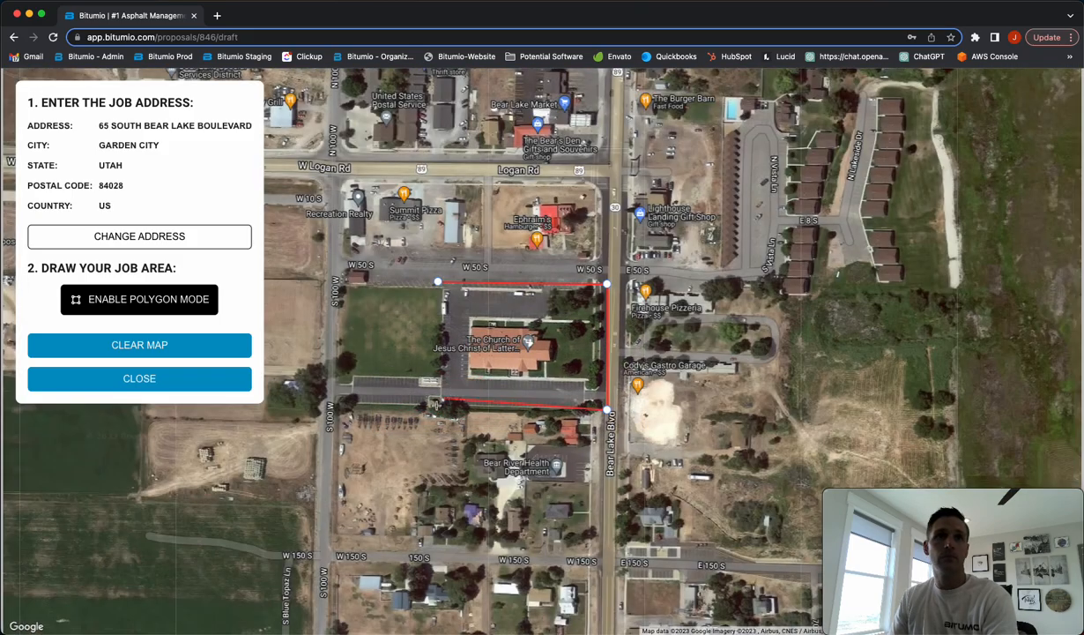
pyautogui.click(427, 414)
pyautogui.click(438, 283)
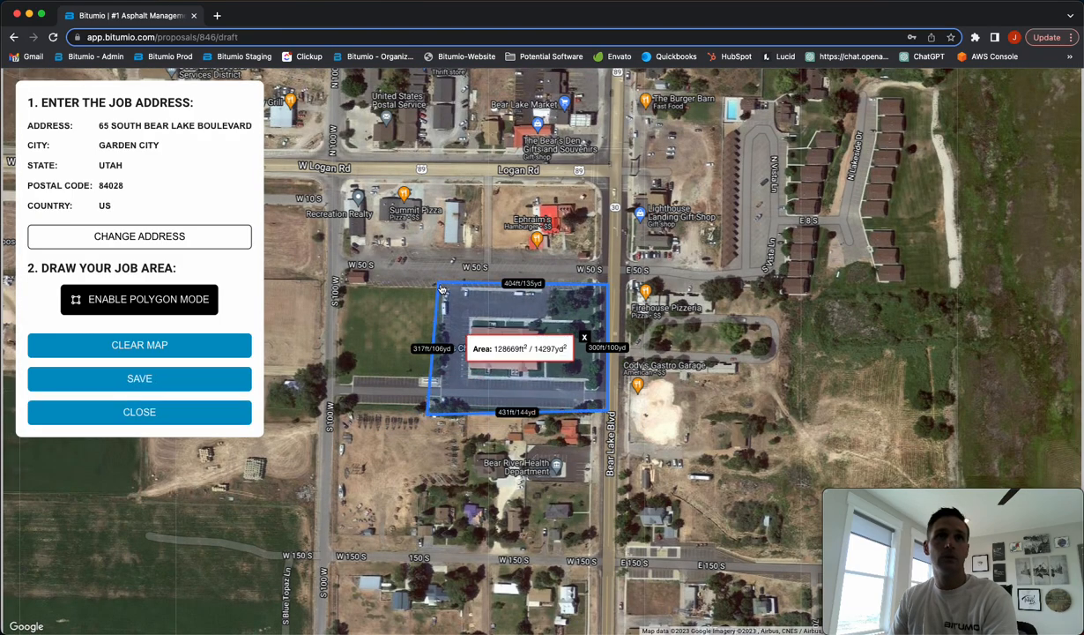
# Save the job area and the Parking Lot stage with its name and address
pyautogui.click(155, 384)
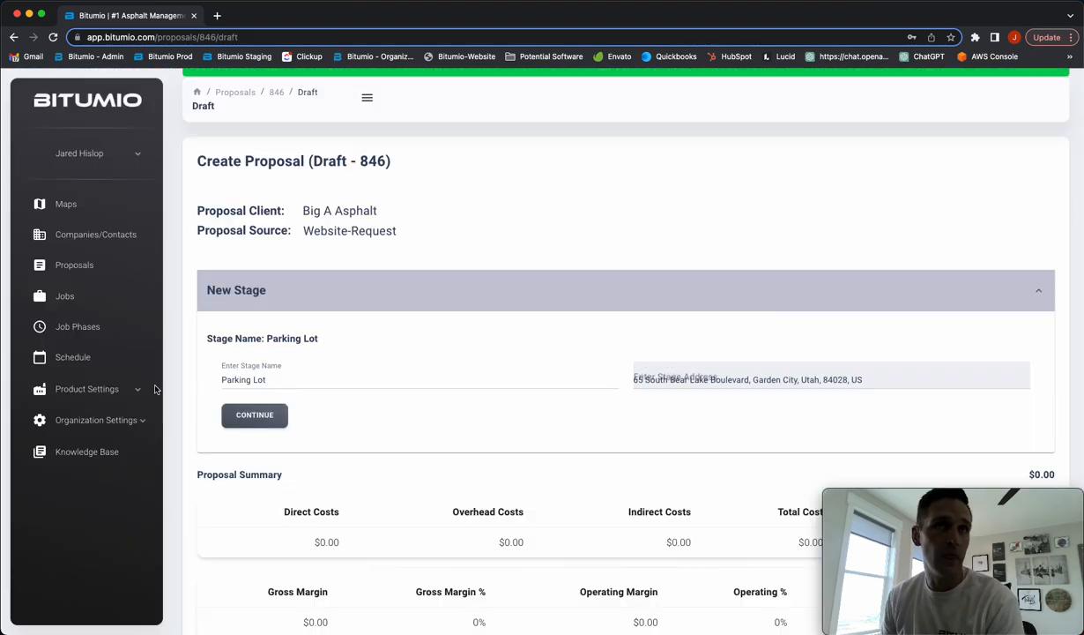
pyautogui.click(254, 414)
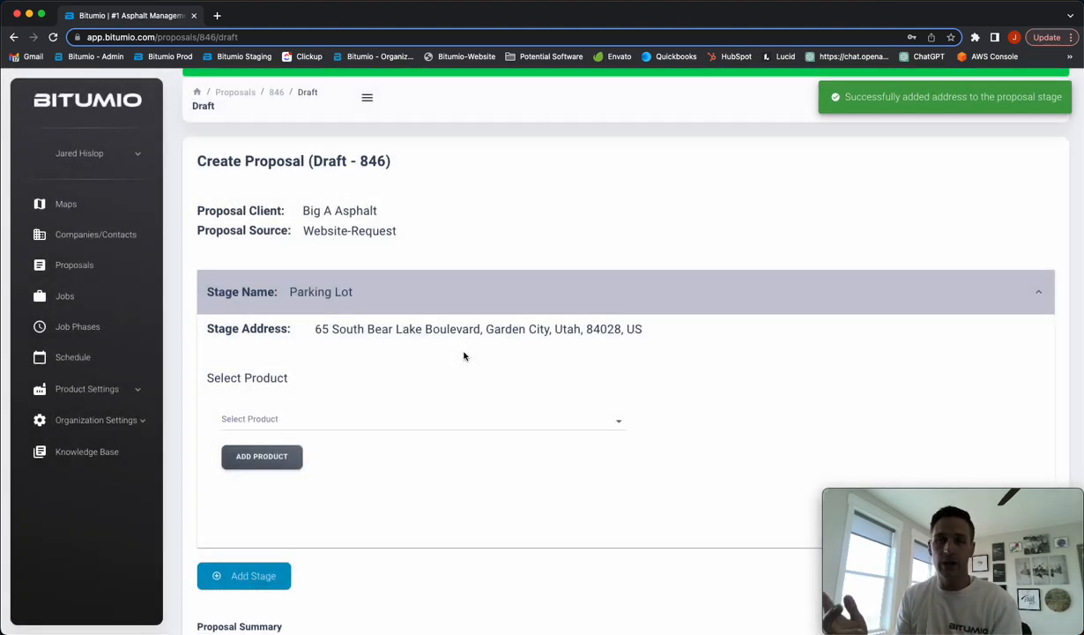
pyautogui.scroll(-1, 465, 357)
# Add the Deery PLS crackfill product to the stage, job size still 0 linear feet
pyautogui.click(358, 388)
pyautogui.scroll(-3, 376, 438)
pyautogui.scroll(2, 377, 438)
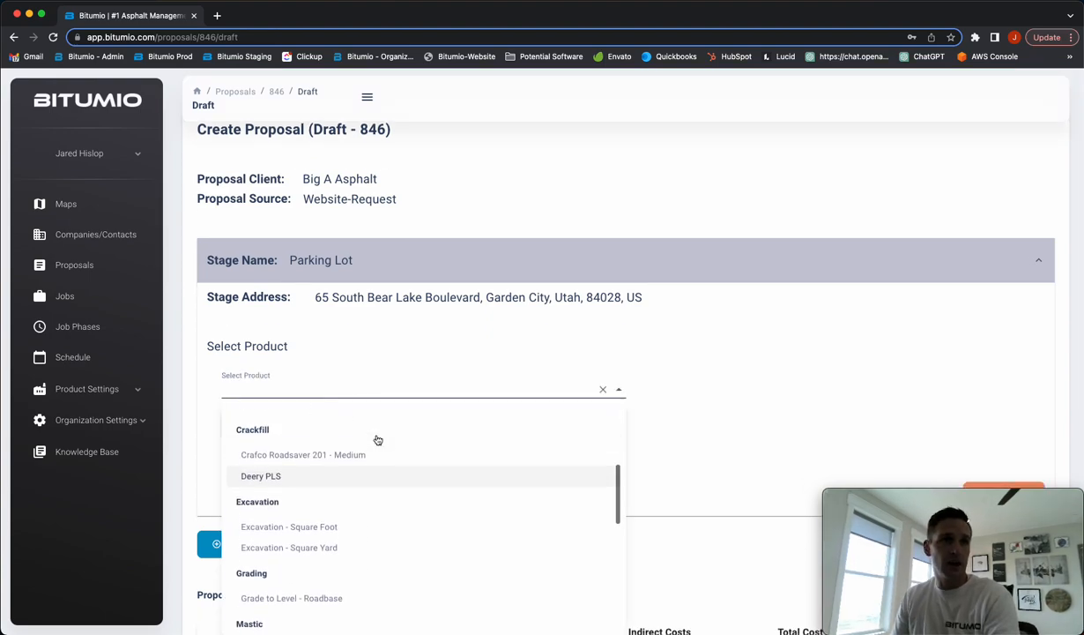
pyautogui.click(270, 484)
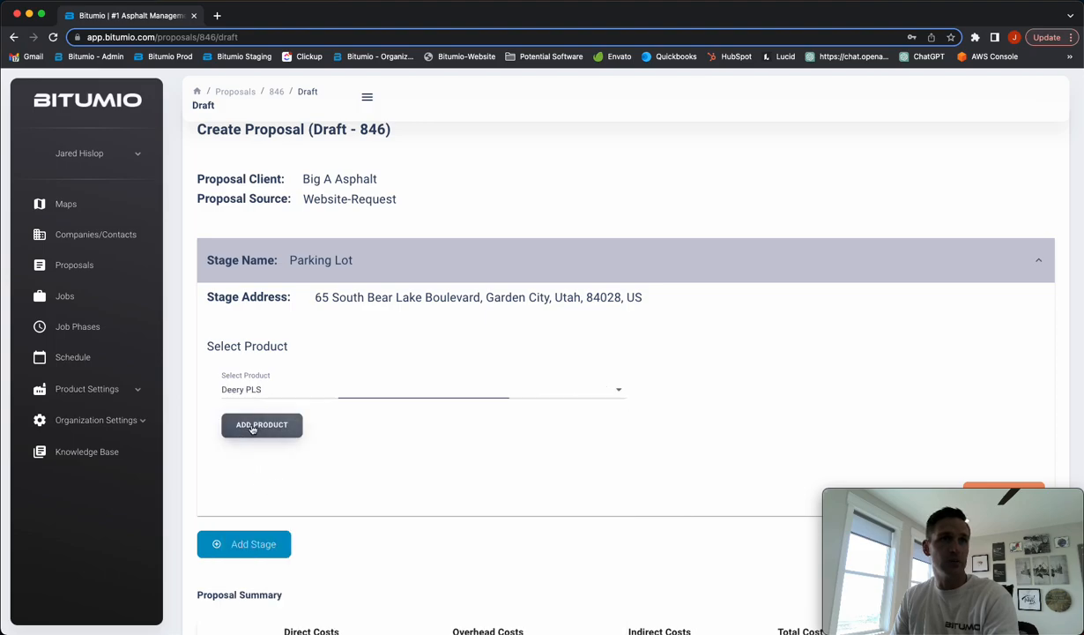
pyautogui.click(257, 426)
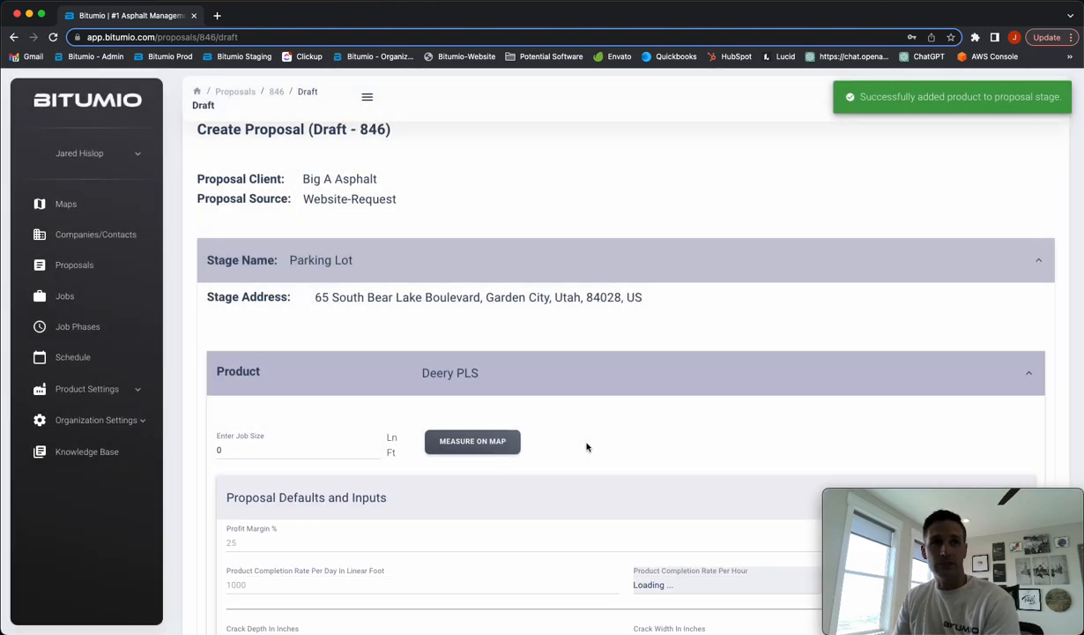
pyautogui.scroll(-2, 587, 447)
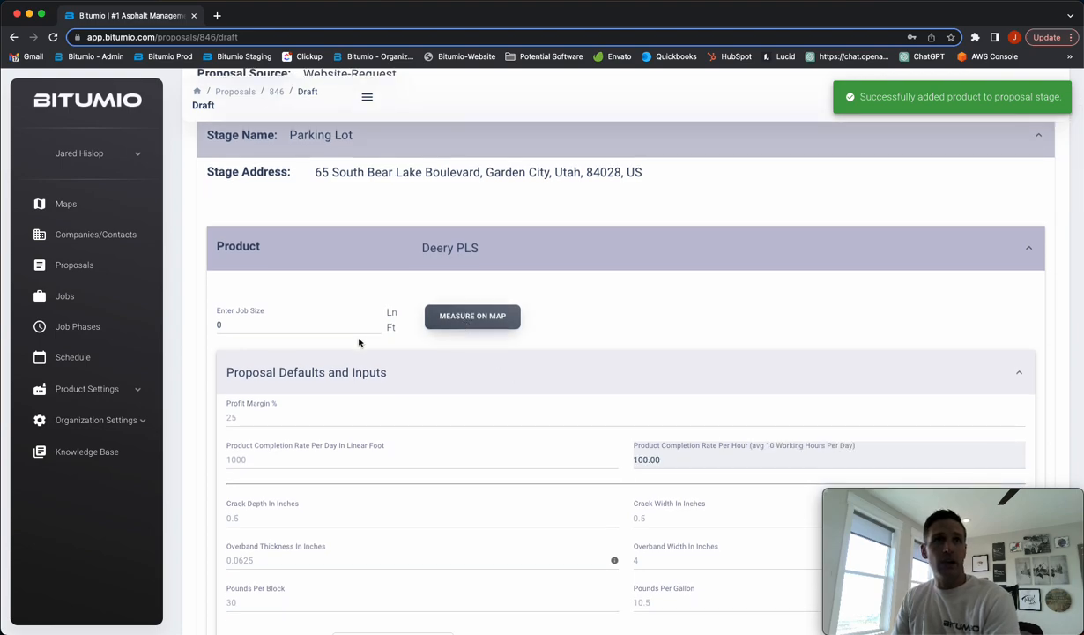
pyautogui.click(251, 326)
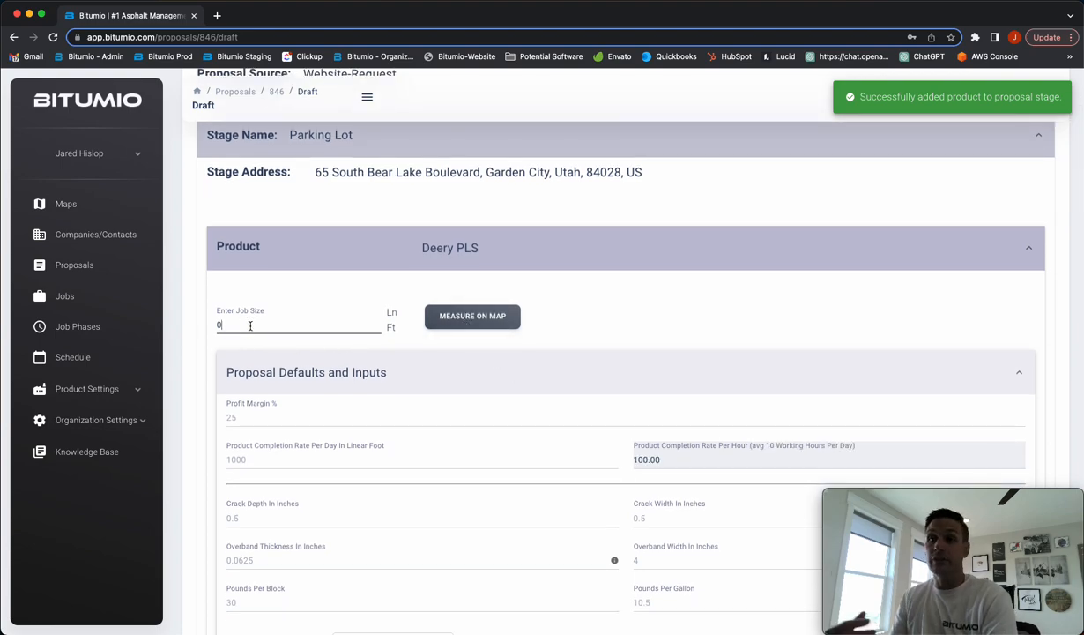
pyautogui.scroll(1, 467, 323)
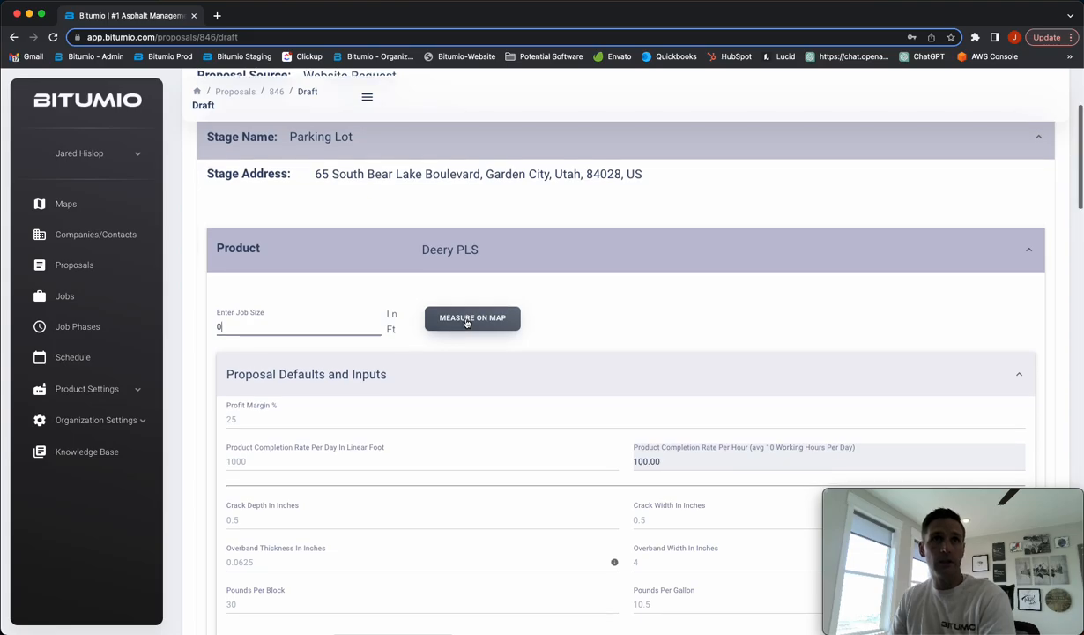
# On the job-size map, trace the north lot crack run with Measure Length (531 ft)
pyautogui.click(468, 319)
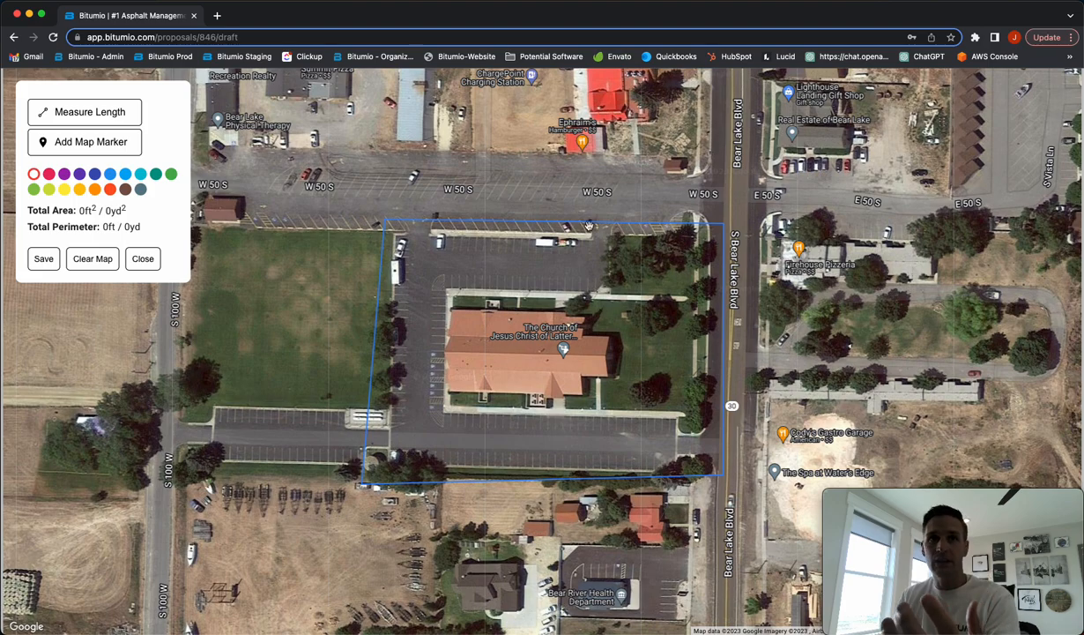
pyautogui.click(97, 114)
pyautogui.scroll(2, 604, 282)
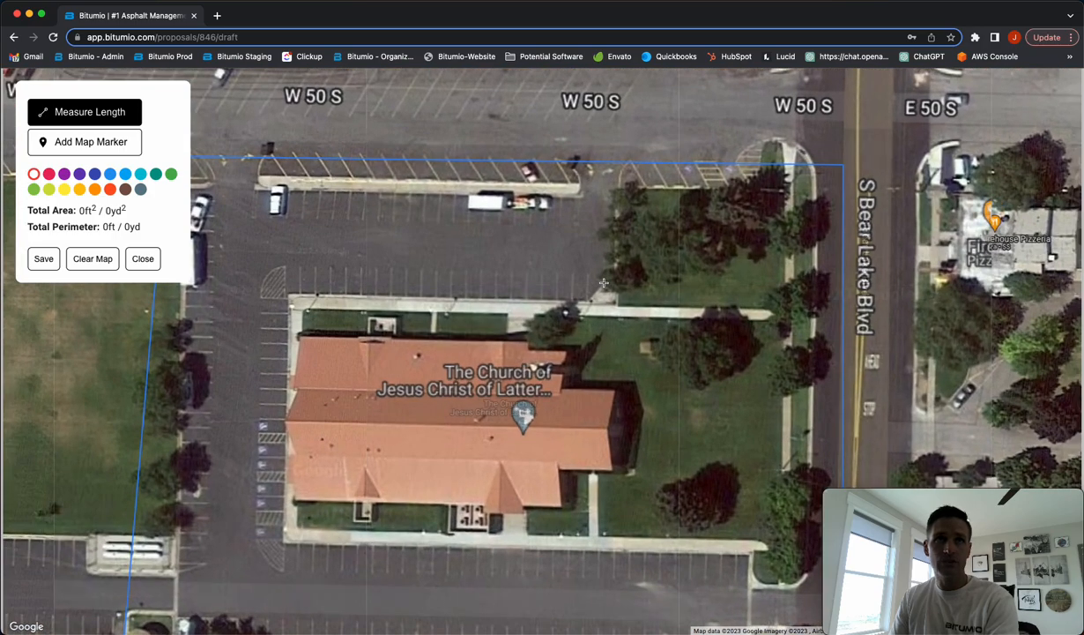
pyautogui.click(591, 201)
pyautogui.click(570, 288)
pyautogui.click(516, 224)
pyautogui.click(431, 237)
pyautogui.click(438, 273)
pyautogui.click(357, 264)
pyautogui.click(354, 197)
pyautogui.click(314, 276)
pyautogui.click(214, 265)
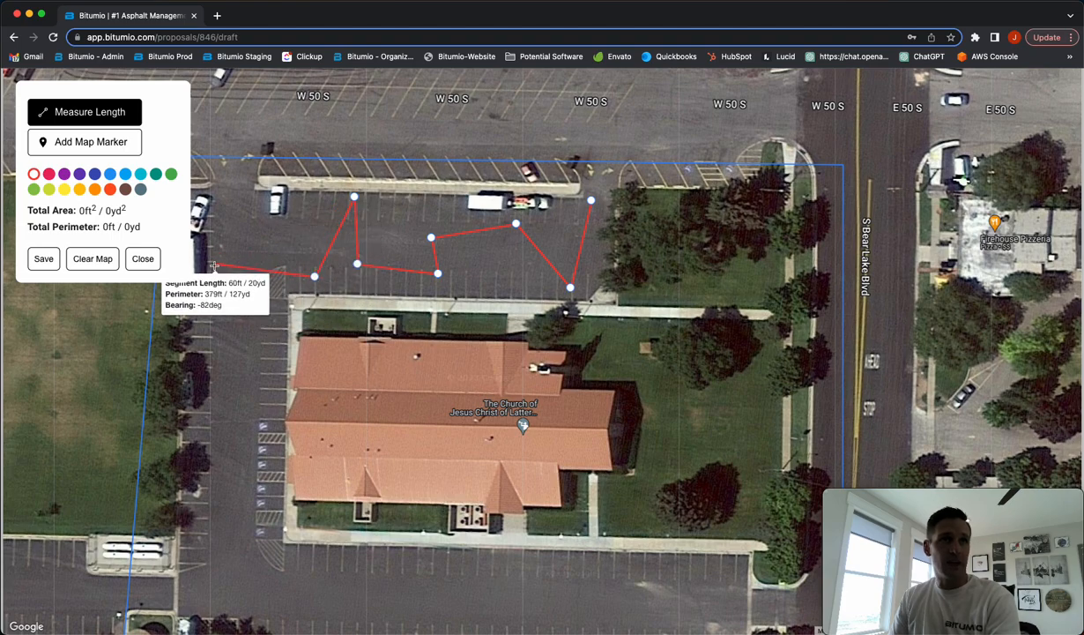
pyautogui.click(225, 203)
pyautogui.click(274, 225)
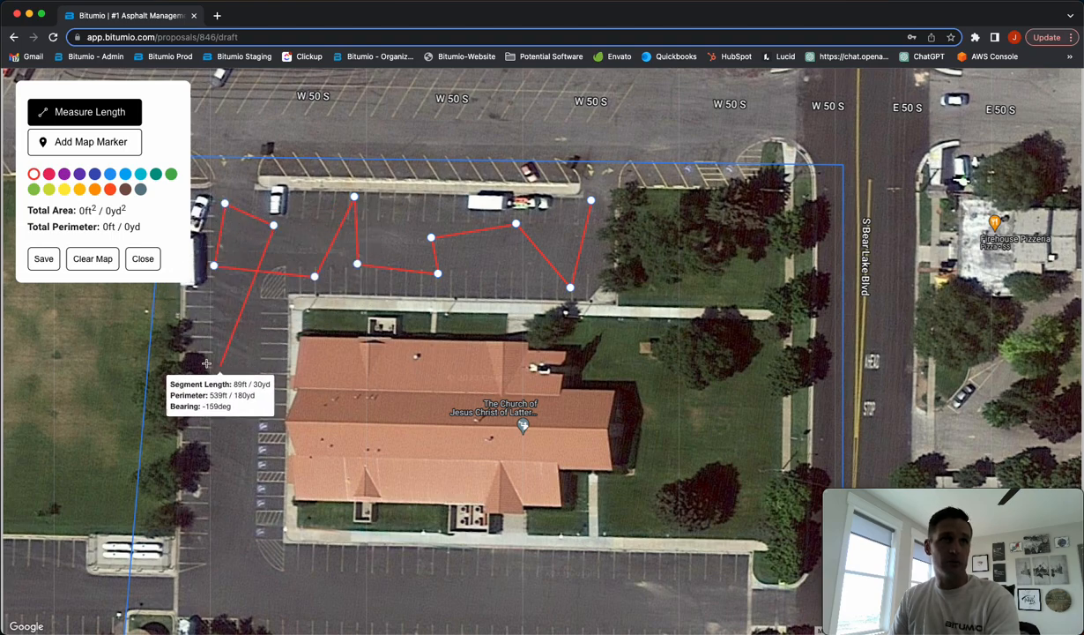
pyautogui.doubleClick(205, 342)
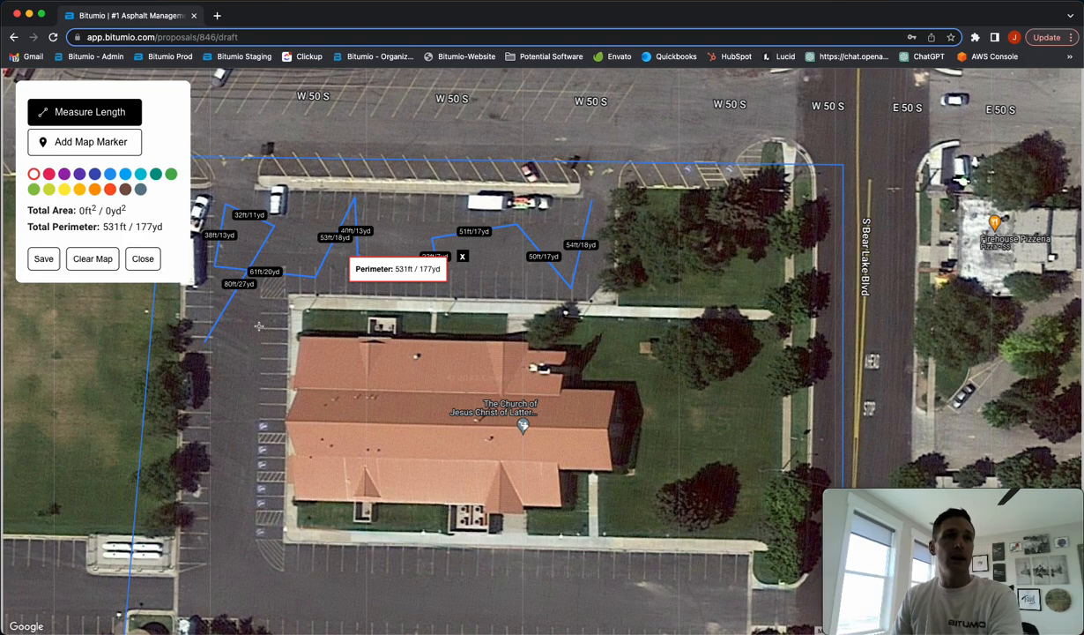
# Trace the crack run along the church's west side (375 ft)
pyautogui.scroll(-3, 258, 326)
pyautogui.moveTo(245, 364); pyautogui.dragTo(386, 312)
pyautogui.scroll(3, 386, 312)
pyautogui.click(376, 284)
pyautogui.click(446, 397)
pyautogui.click(376, 358)
pyautogui.click(376, 461)
pyautogui.click(474, 472)
pyautogui.click(475, 511)
pyautogui.click(525, 514)
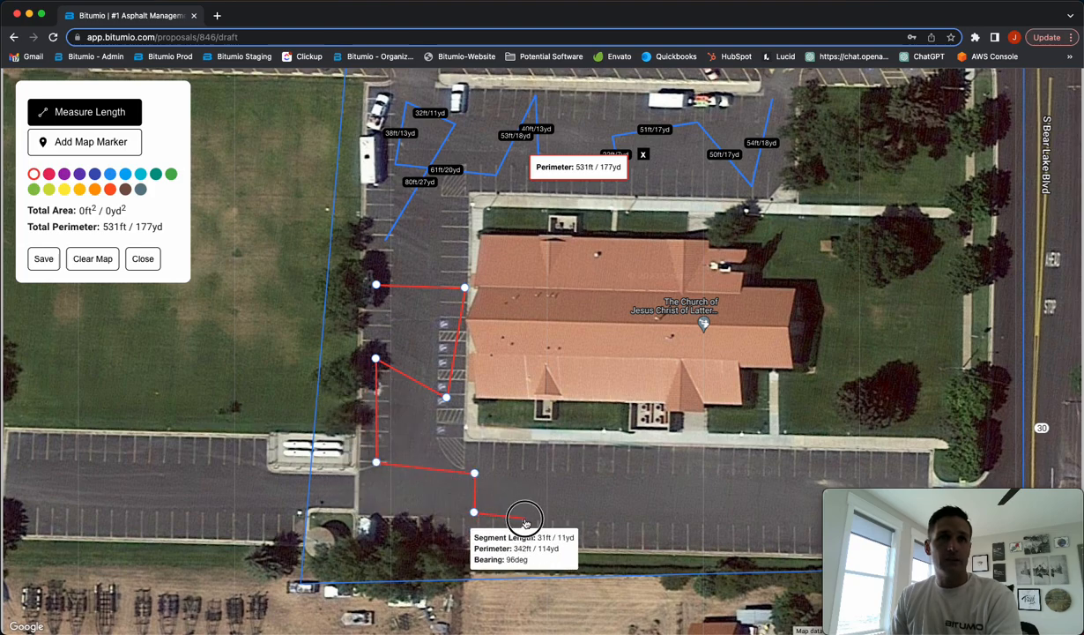
pyautogui.doubleClick(525, 464)
# Trace the south lot crack run (875 ft), bringing the total to 1781 ft (594 yd)
pyautogui.click(500, 455)
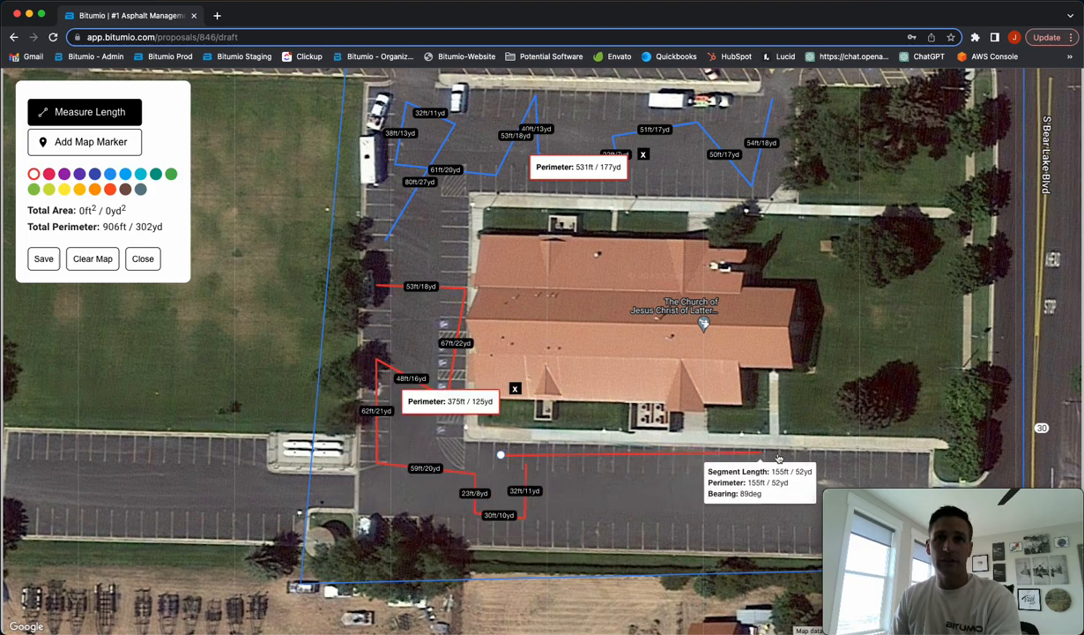
pyautogui.click(920, 459)
pyautogui.click(921, 479)
pyautogui.click(506, 472)
pyautogui.click(506, 499)
pyautogui.click(808, 505)
pyautogui.click(780, 535)
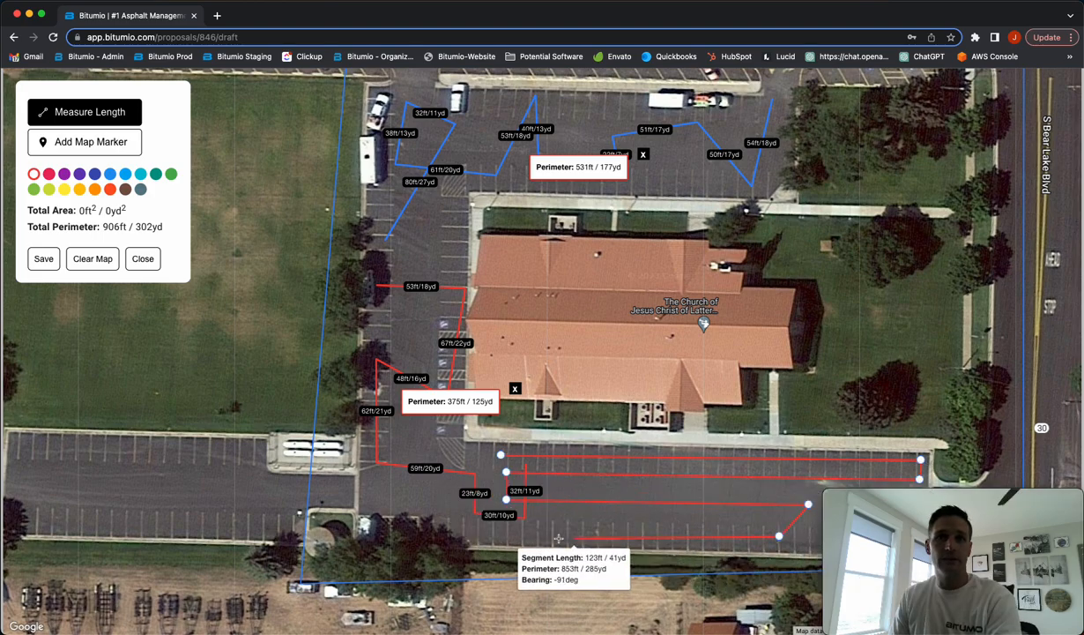
pyautogui.doubleClick(545, 532)
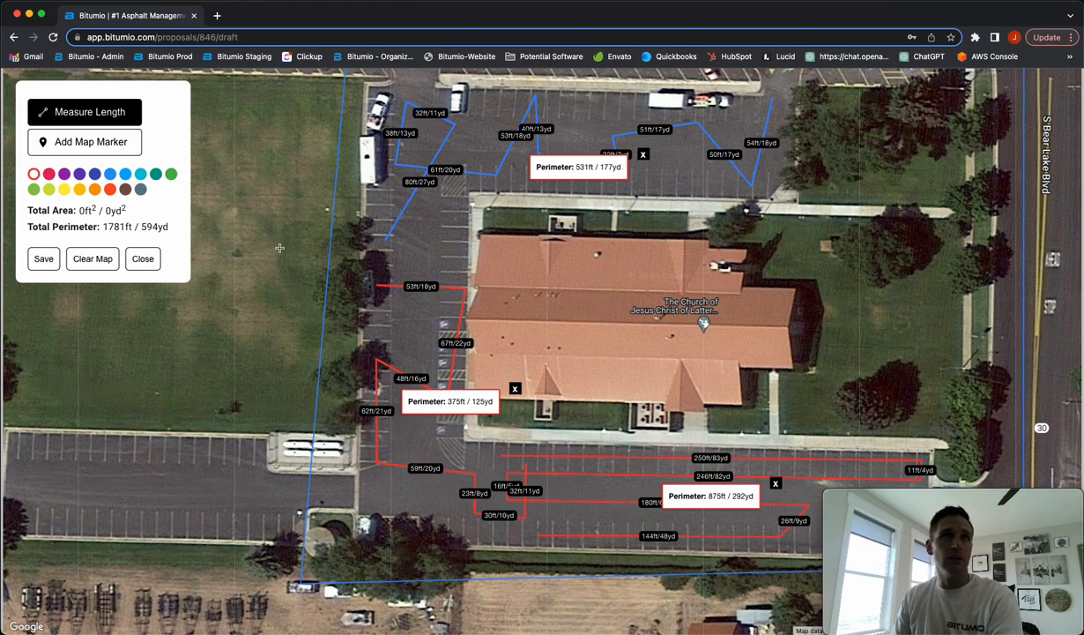
pyautogui.moveTo(105, 226); pyautogui.dragTo(123, 227)
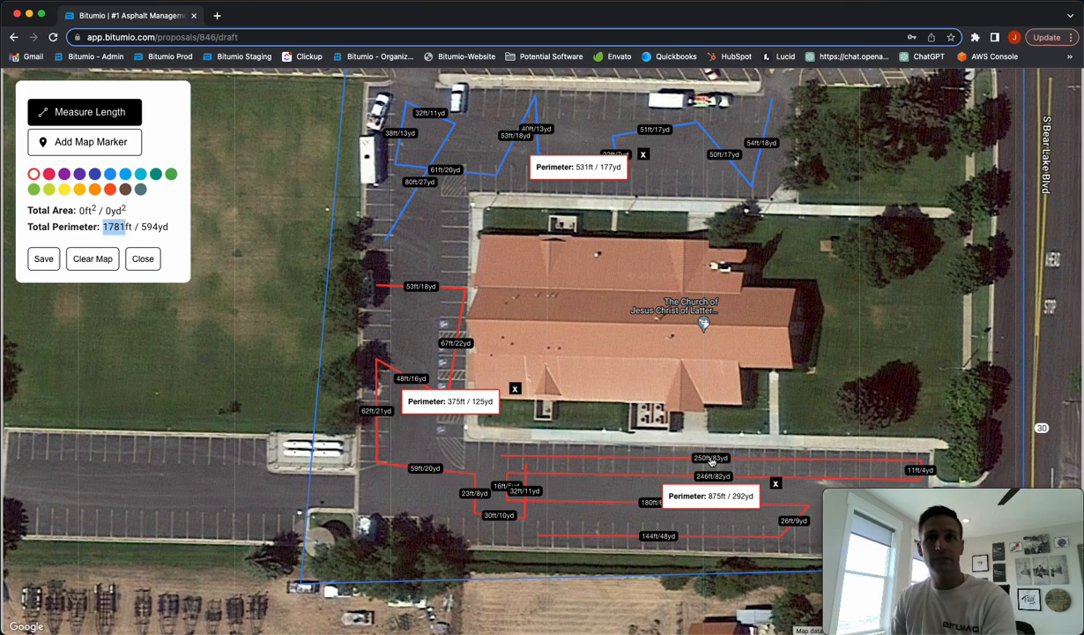
# Save the map measurements so Deery PLS's job size reads 1781 linear feet
pyautogui.click(41, 257)
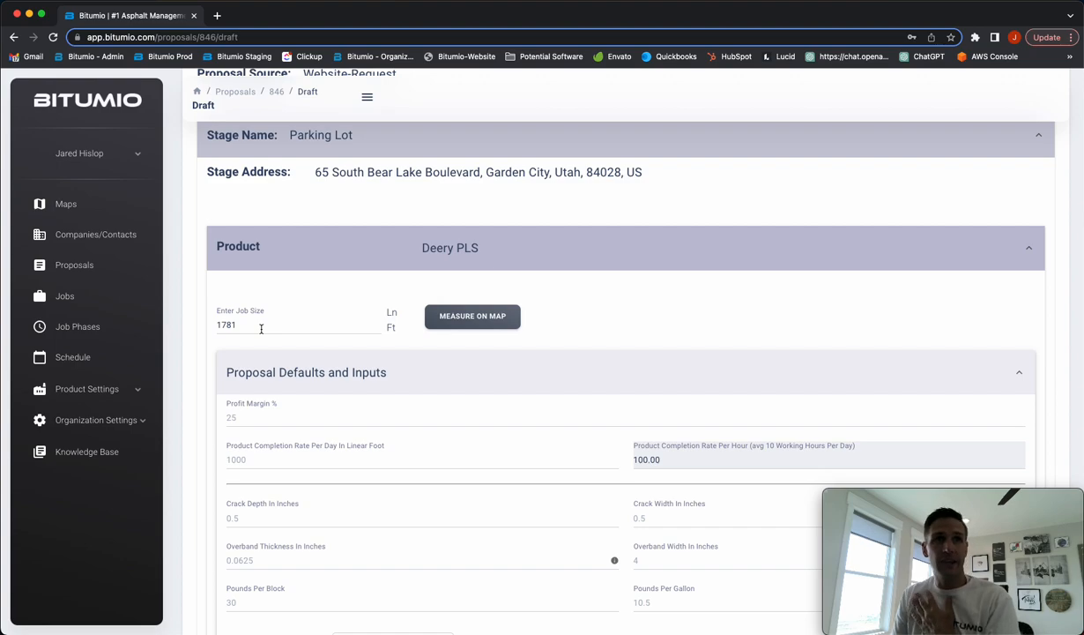
# Set Crack Width In Inches to 1 in the Deery PLS proposal inputs
pyautogui.scroll(-1, 265, 416)
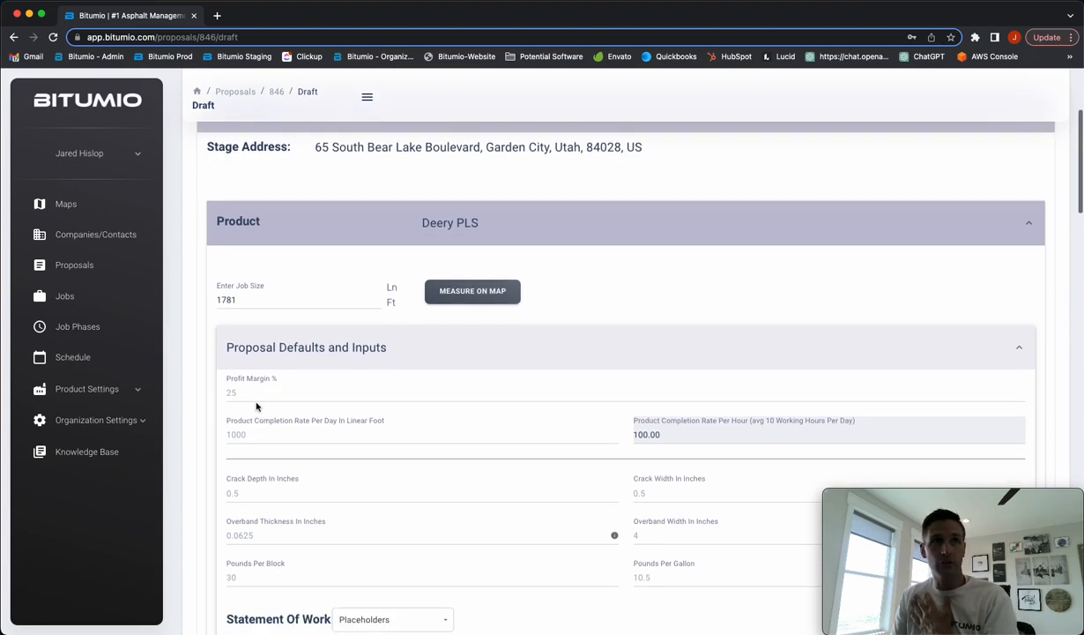
pyautogui.scroll(-2, 252, 402)
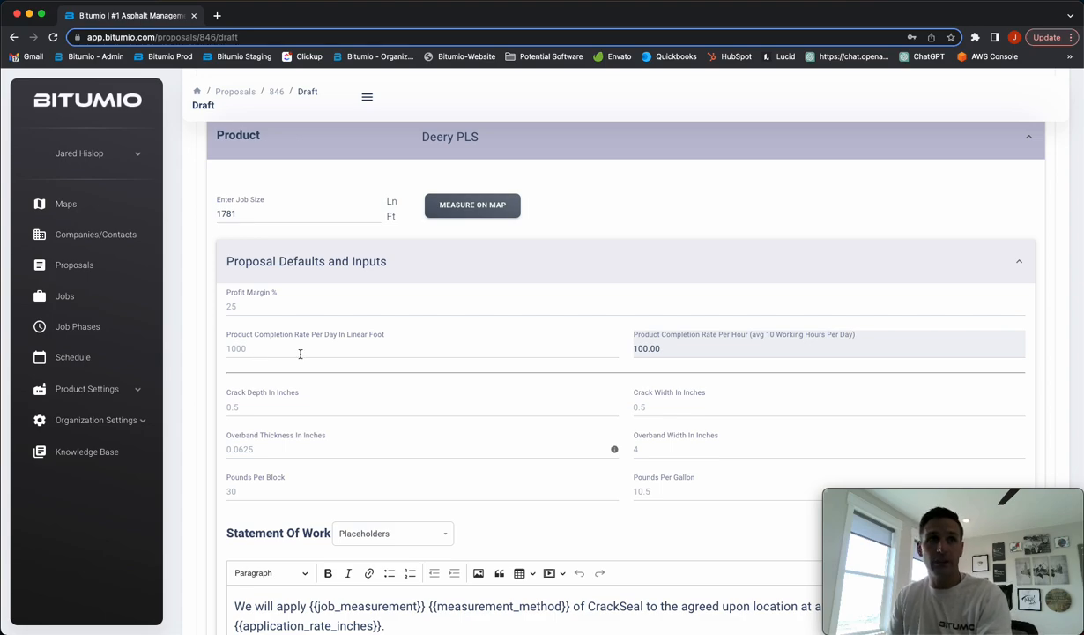
pyautogui.scroll(-2, 300, 354)
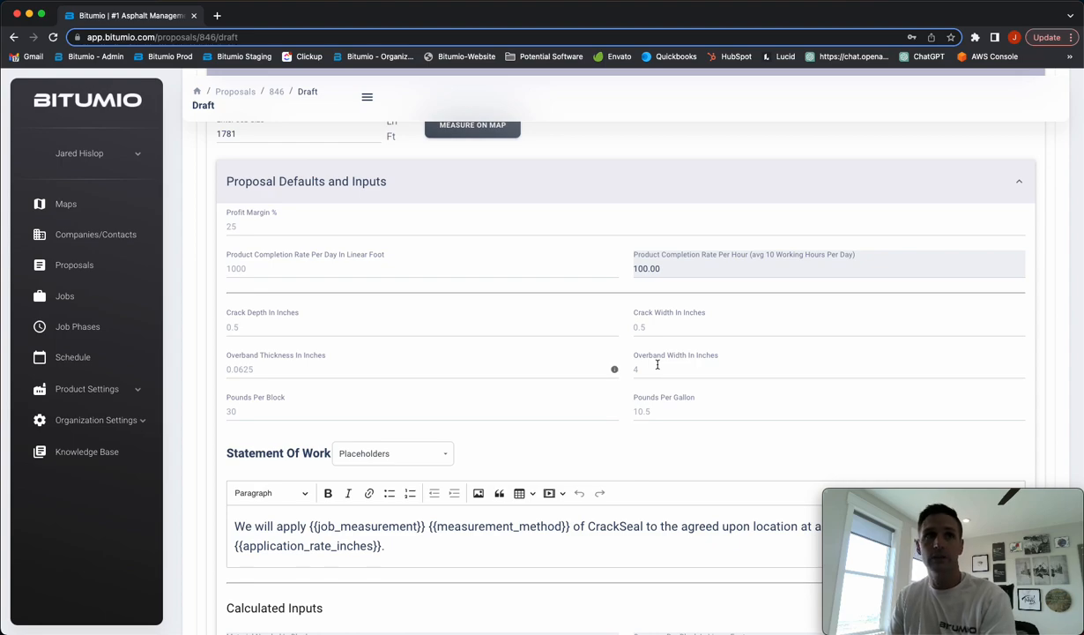
pyautogui.scroll(-1, 657, 365)
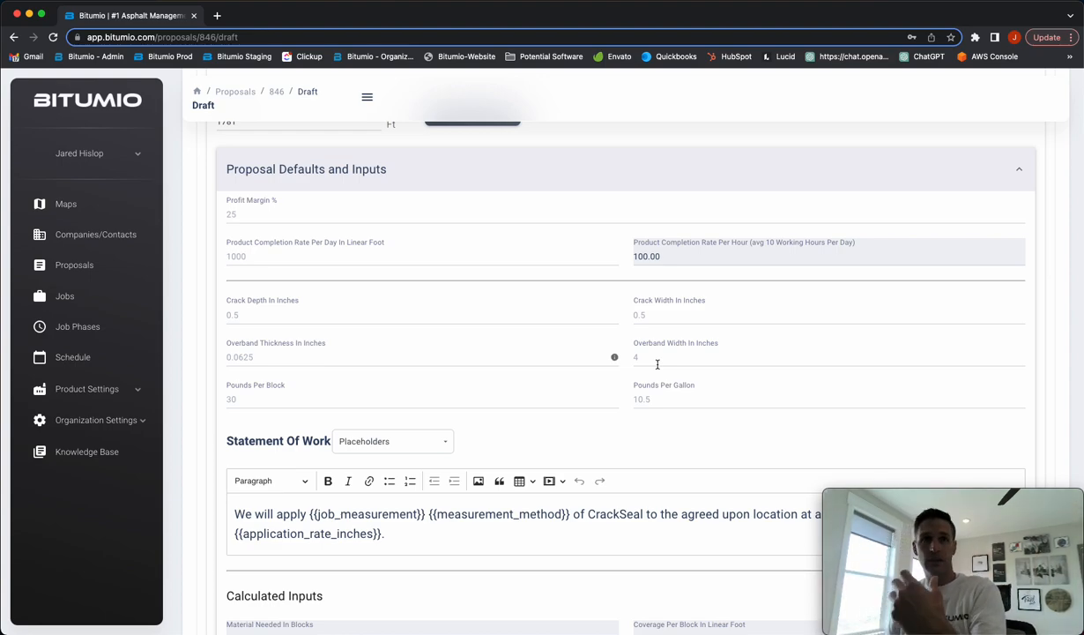
pyautogui.click(416, 316)
pyautogui.click(666, 308)
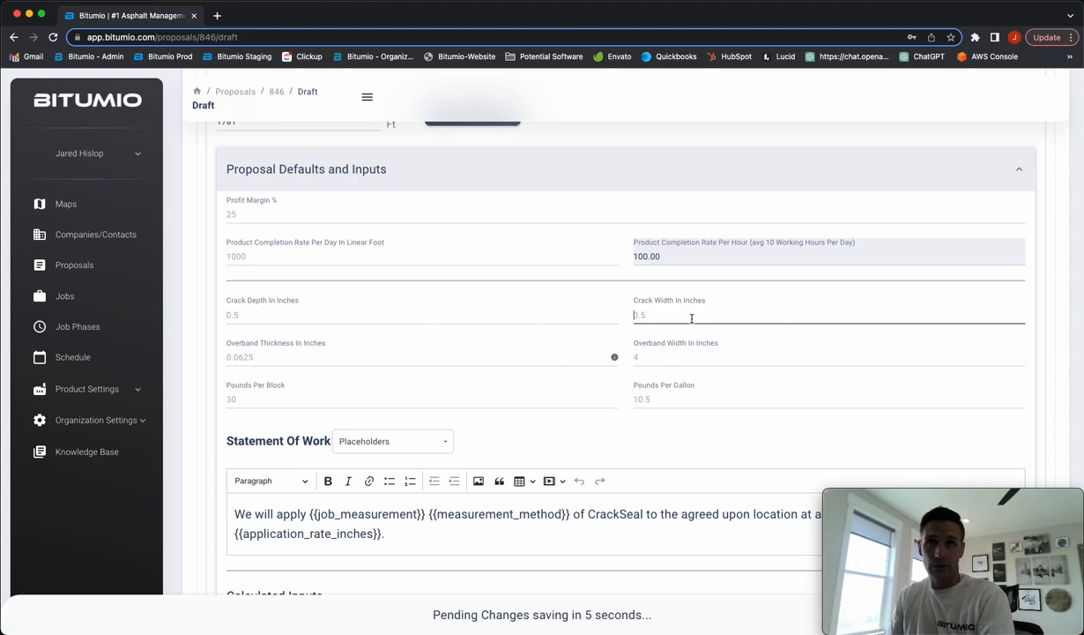
pyautogui.write('1')
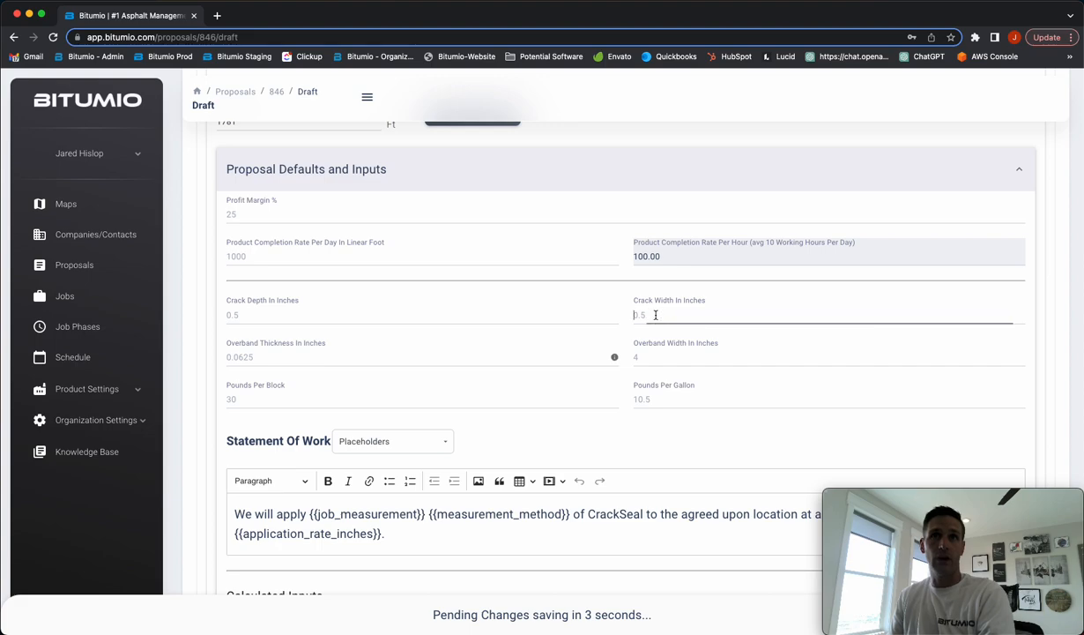
pyautogui.click(659, 435)
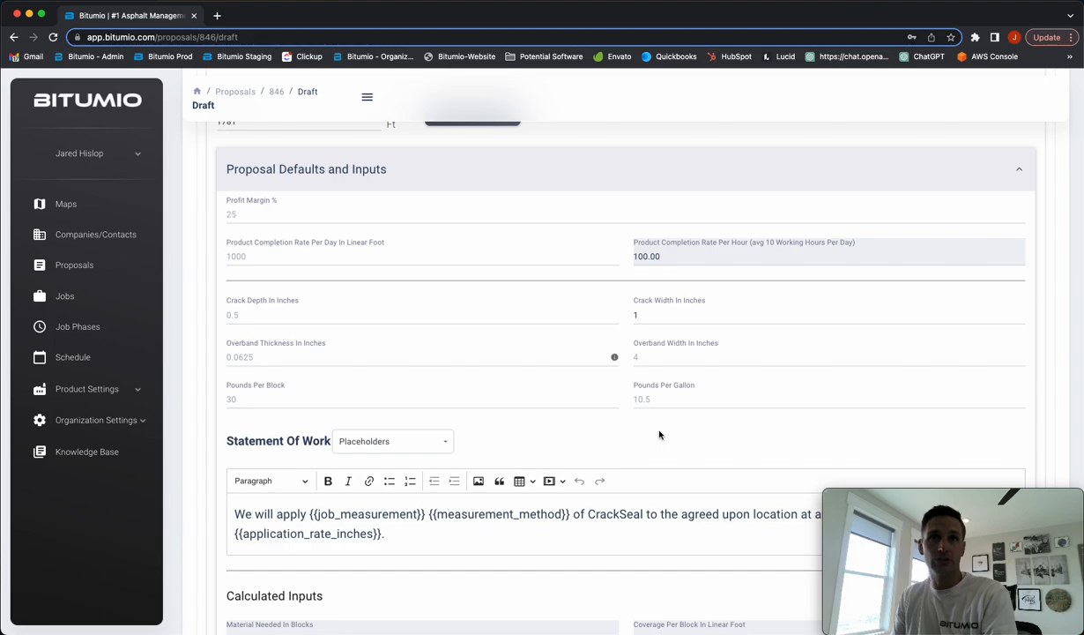
# Review the updated calculated inputs: 24.29 blocks, 1.8 days, 17.81 hours, 3.73 hours travel
pyautogui.scroll(-5, 659, 435)
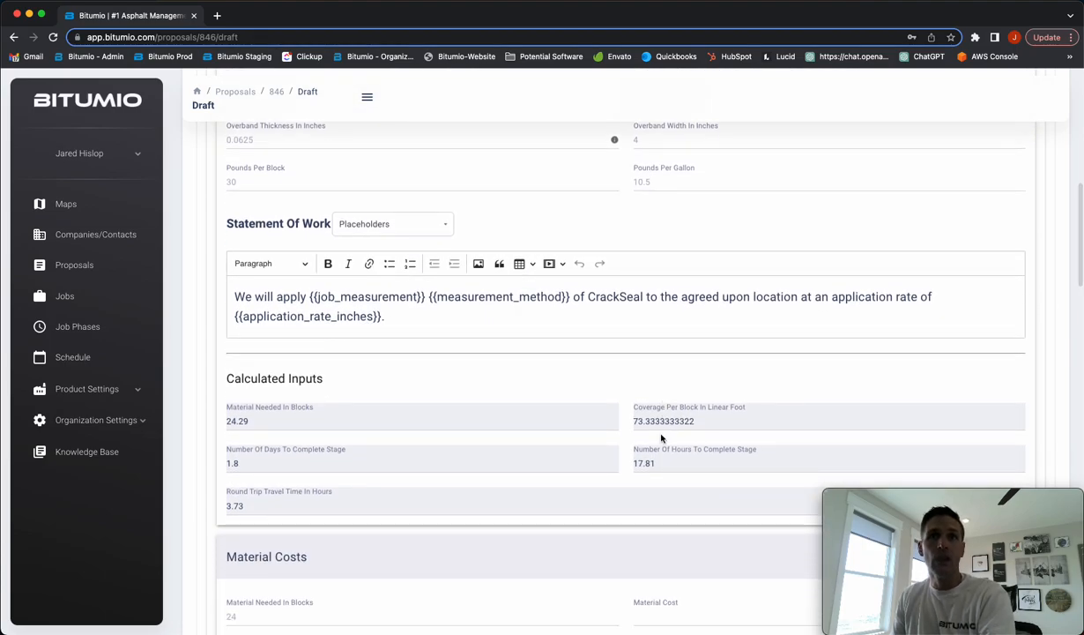
pyautogui.scroll(2, 663, 438)
pyautogui.scroll(3, 503, 348)
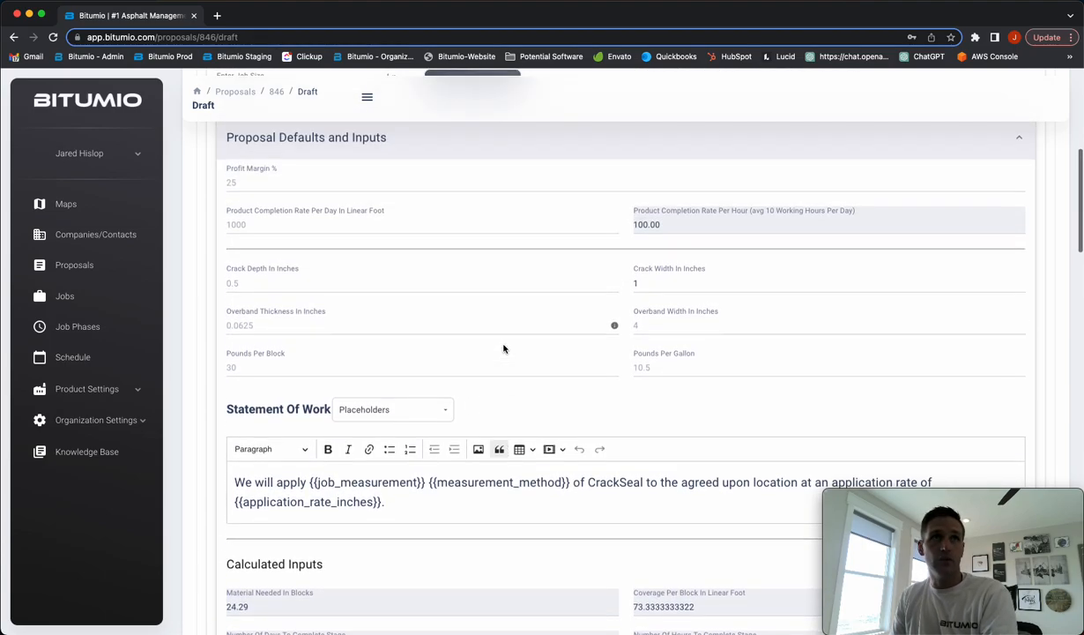
pyautogui.click(313, 220)
pyautogui.scroll(-1, 584, 342)
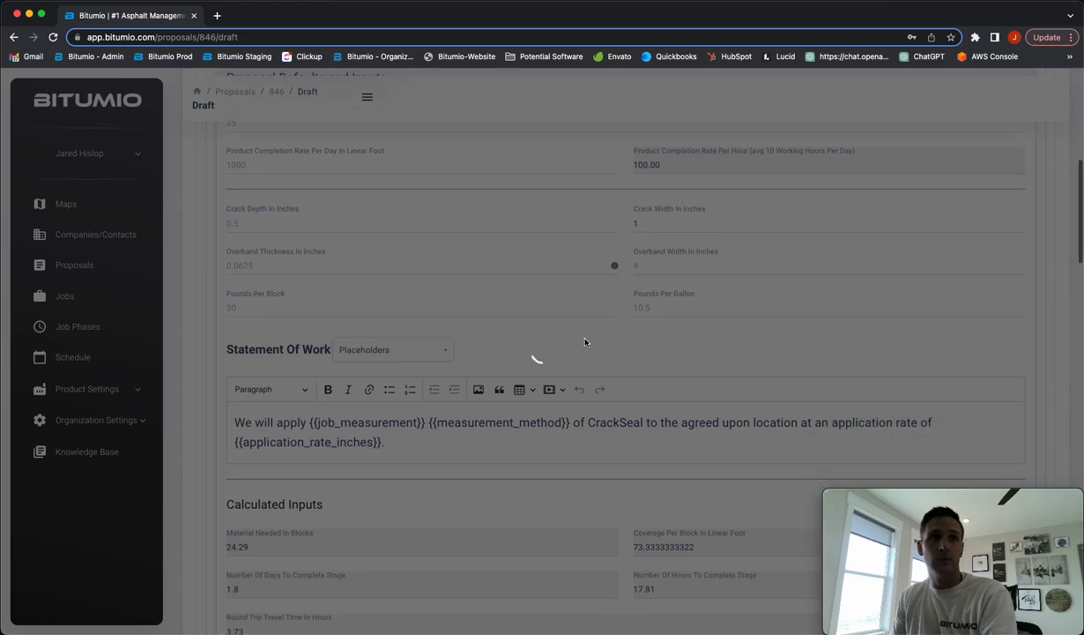
pyautogui.scroll(-3, 584, 342)
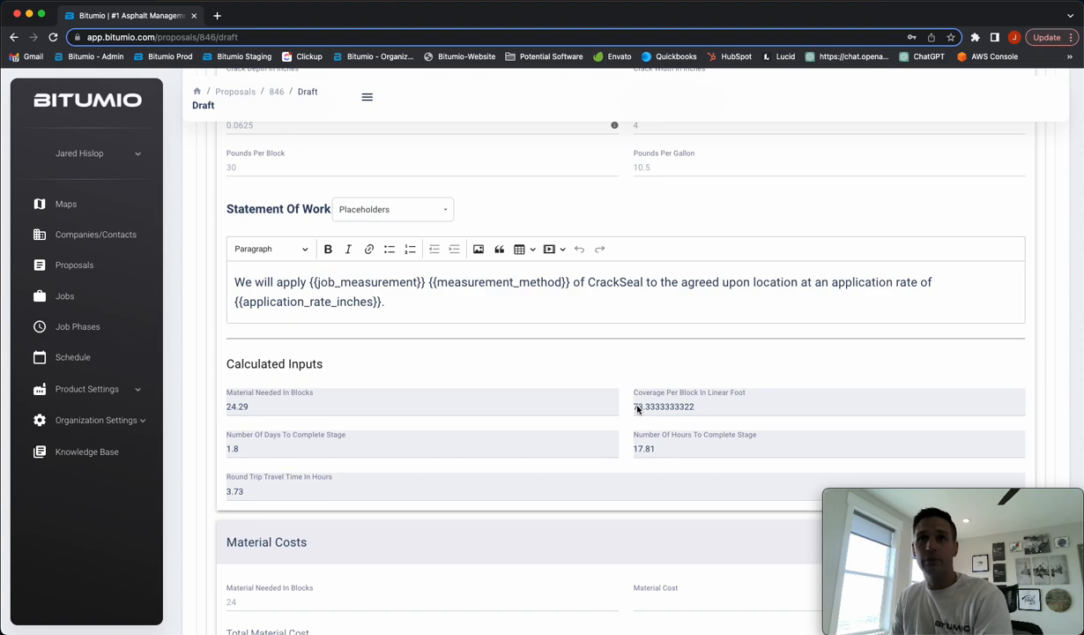
pyautogui.scroll(1, 592, 448)
pyautogui.scroll(3, 383, 188)
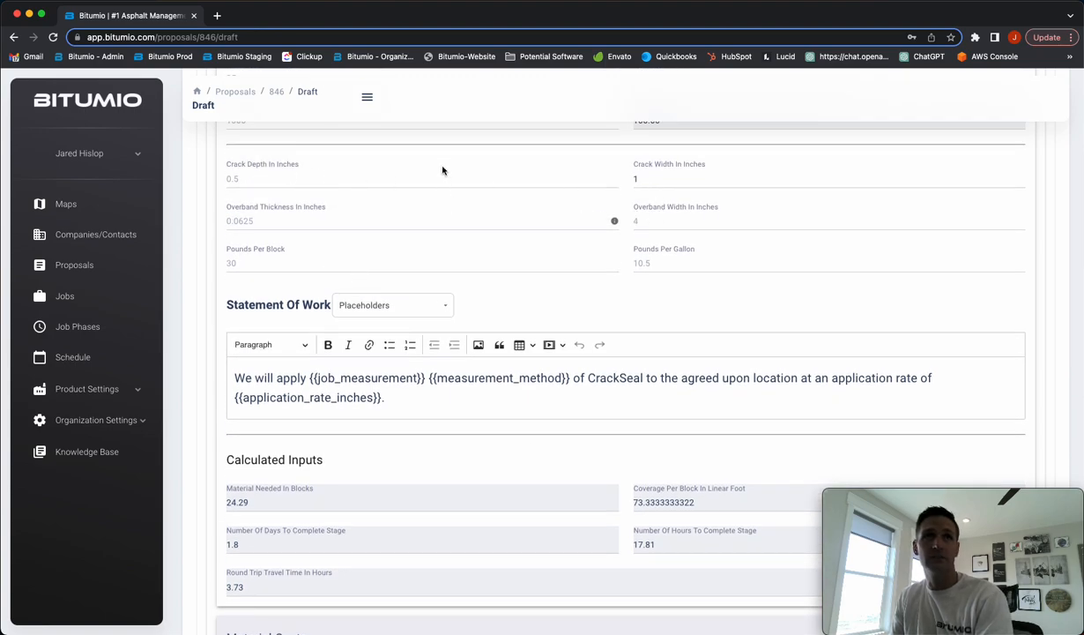
pyautogui.moveTo(614, 220)
pyautogui.scroll(-1, 618, 223)
pyautogui.scroll(-3, 617, 222)
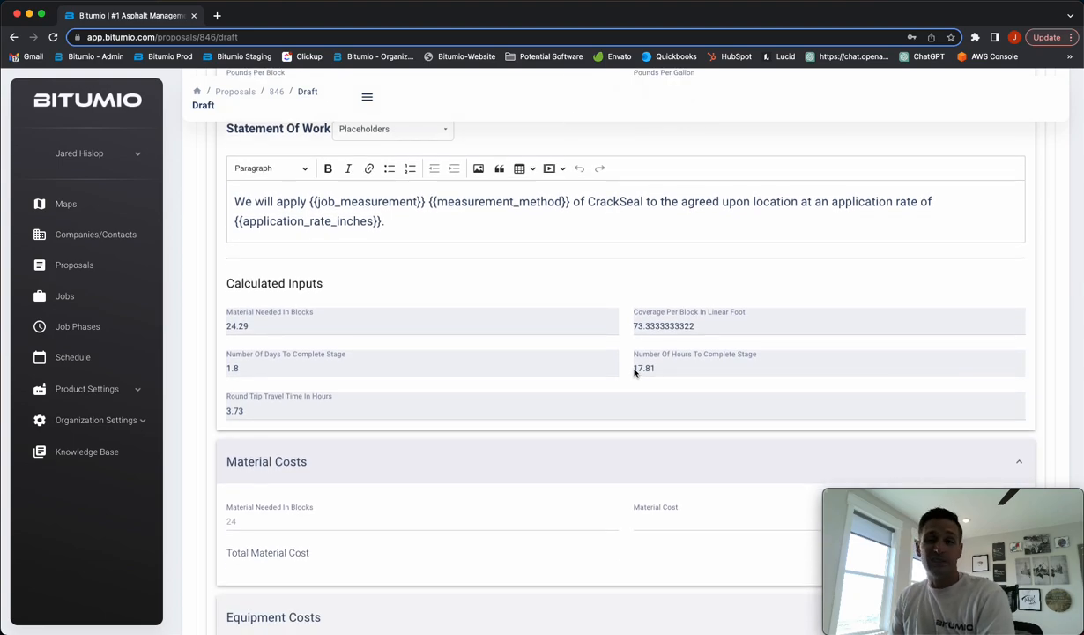
pyautogui.scroll(5, 300, 316)
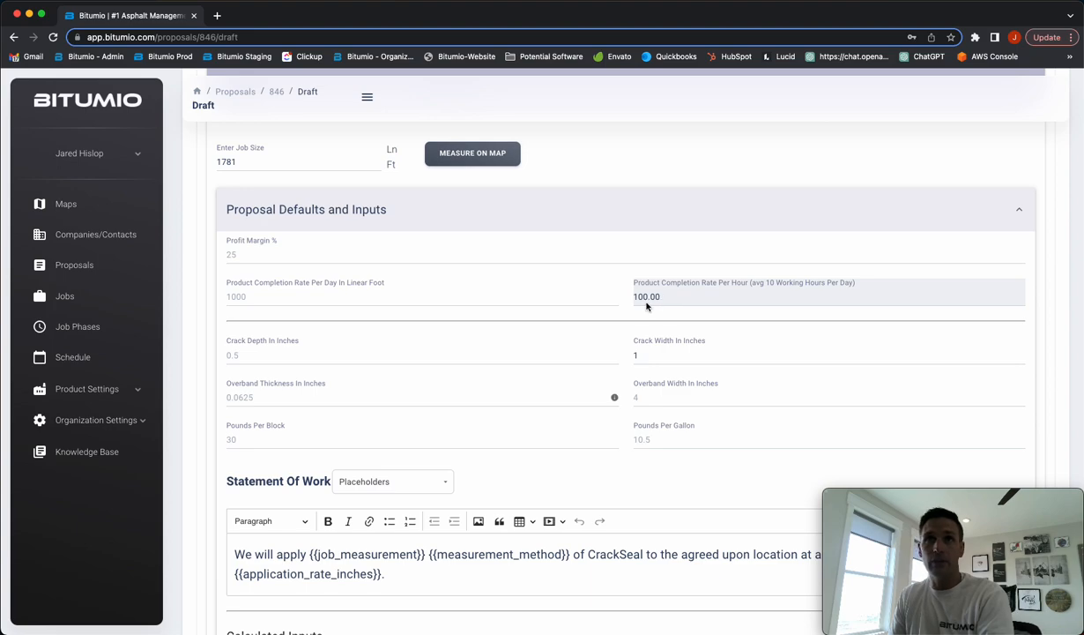
pyautogui.scroll(-1, 627, 302)
pyautogui.scroll(-5, 627, 301)
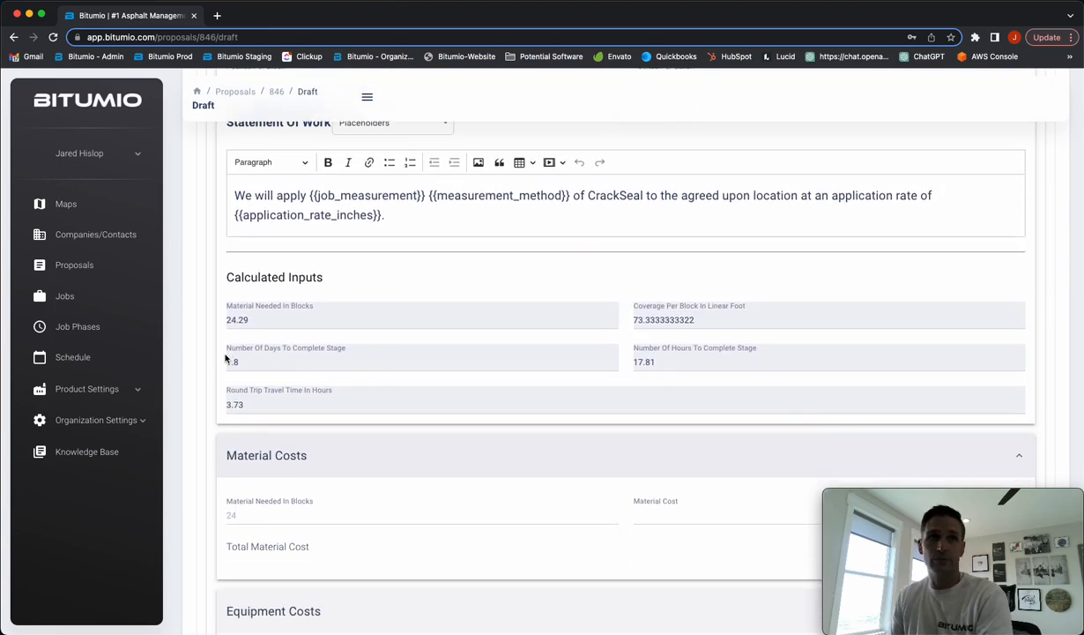
pyautogui.scroll(10, 417, 409)
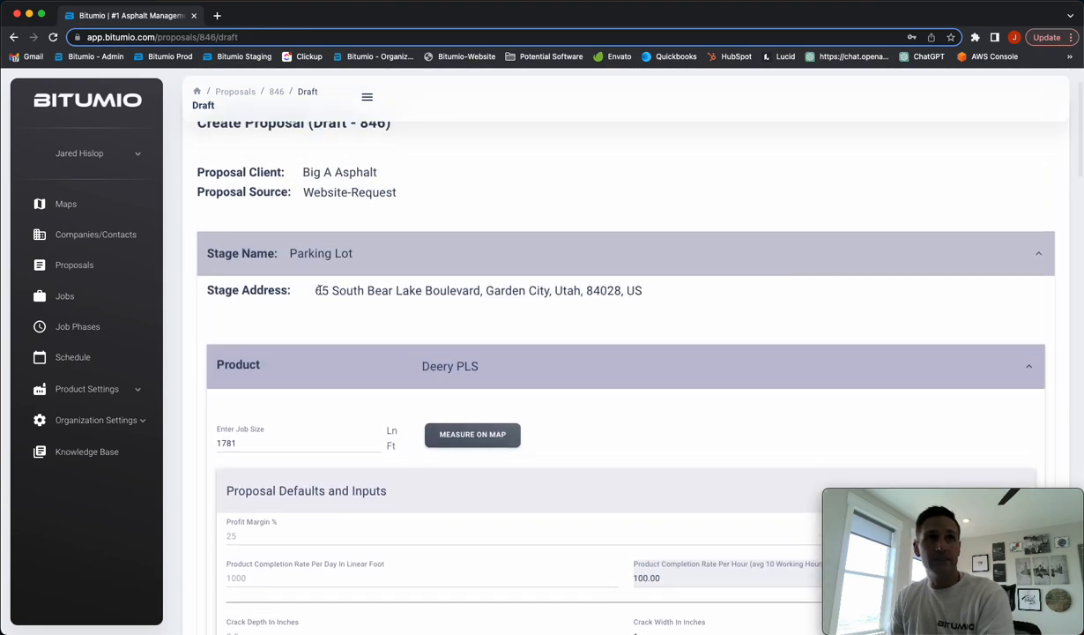
pyautogui.moveTo(315, 290); pyautogui.dragTo(639, 290)
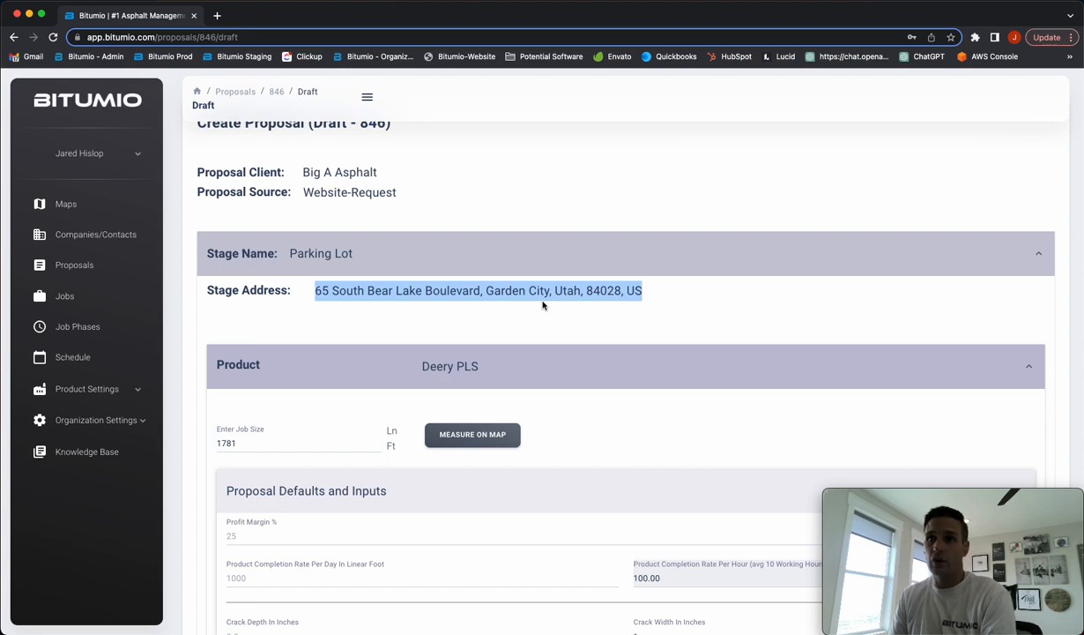
pyautogui.scroll(-10, 542, 304)
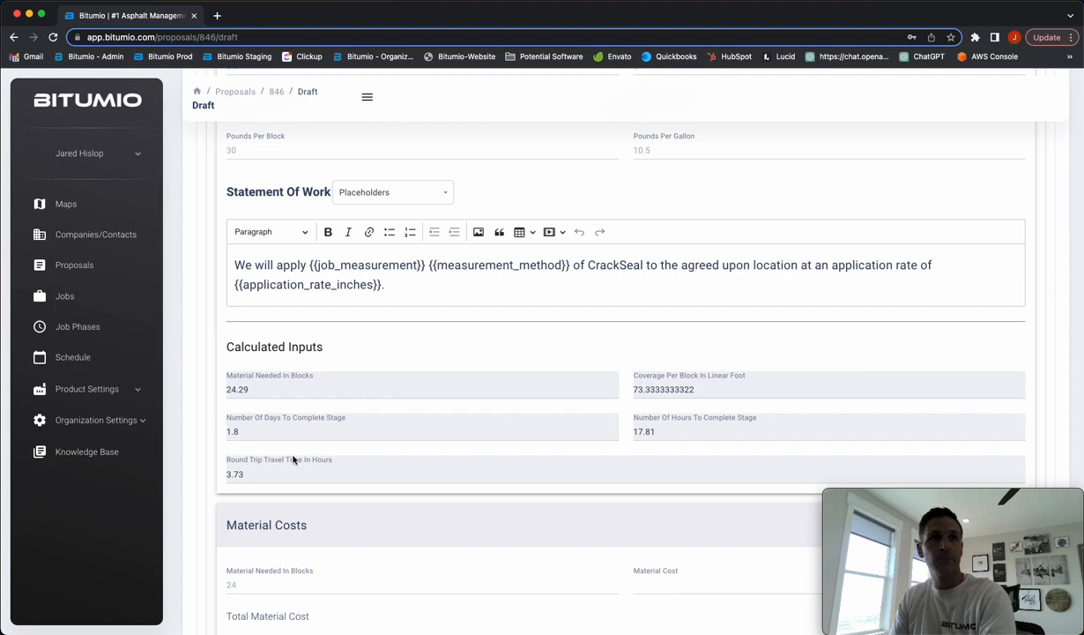
pyautogui.scroll(3, 477, 450)
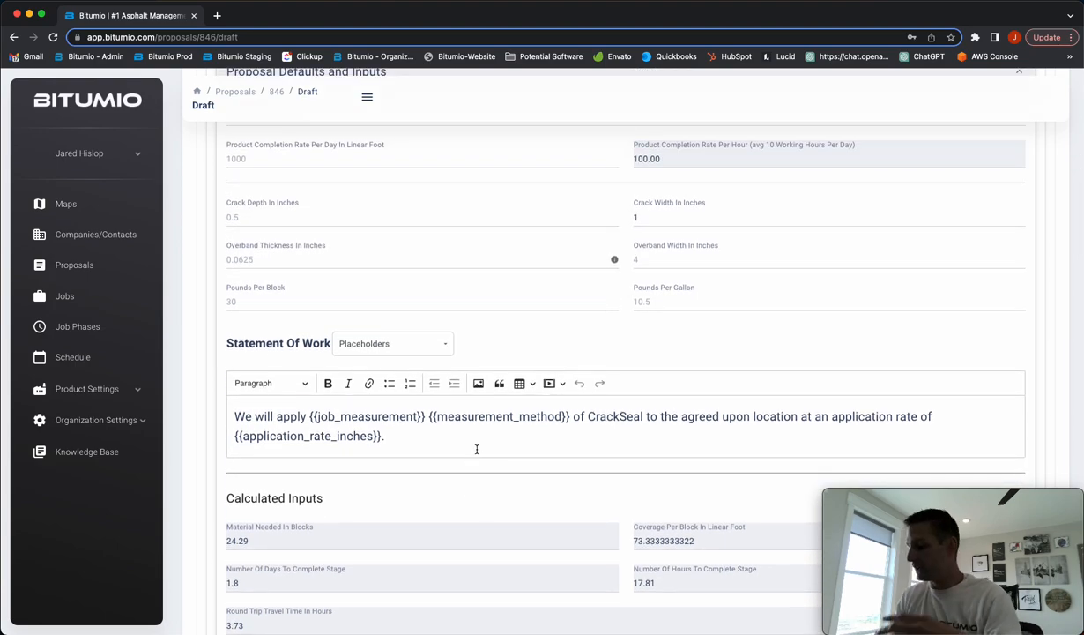
pyautogui.scroll(-9, 472, 449)
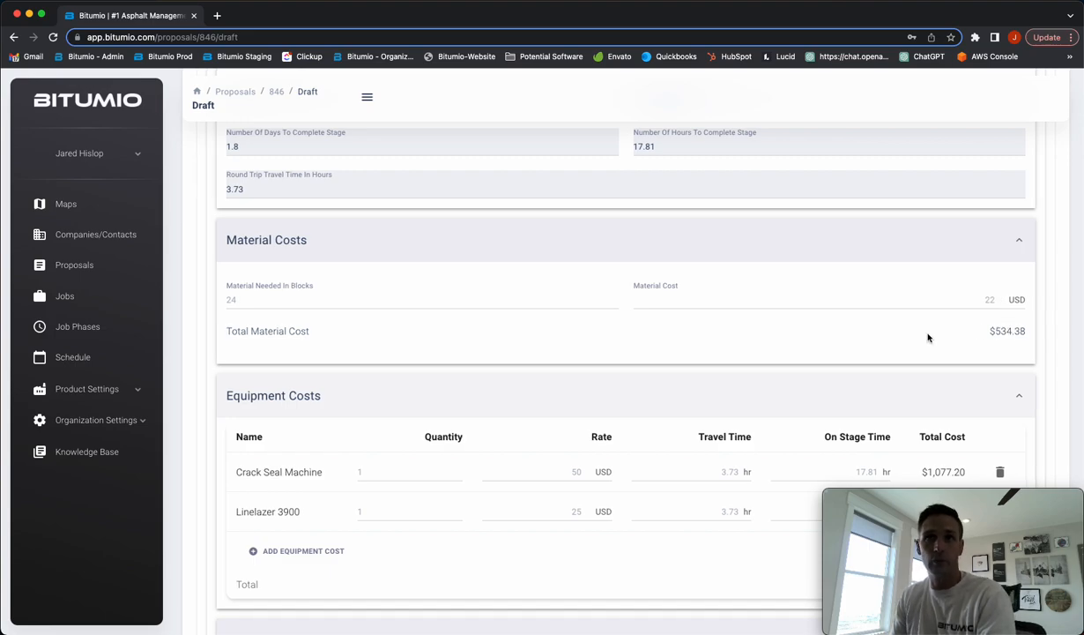
pyautogui.scroll(-3, 758, 317)
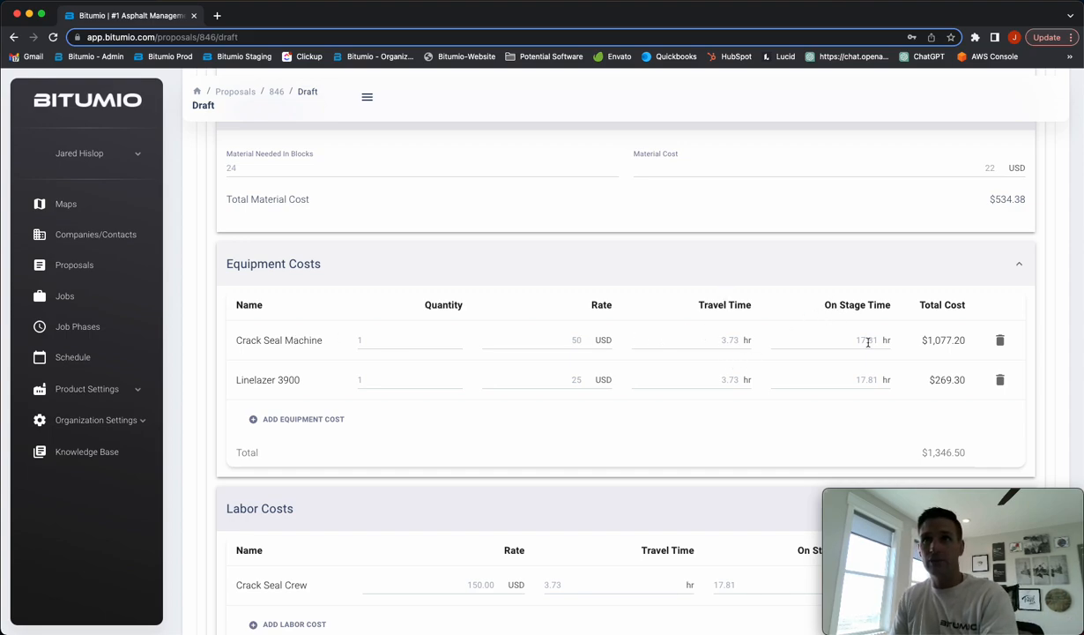
pyautogui.moveTo(920, 453); pyautogui.dragTo(969, 451)
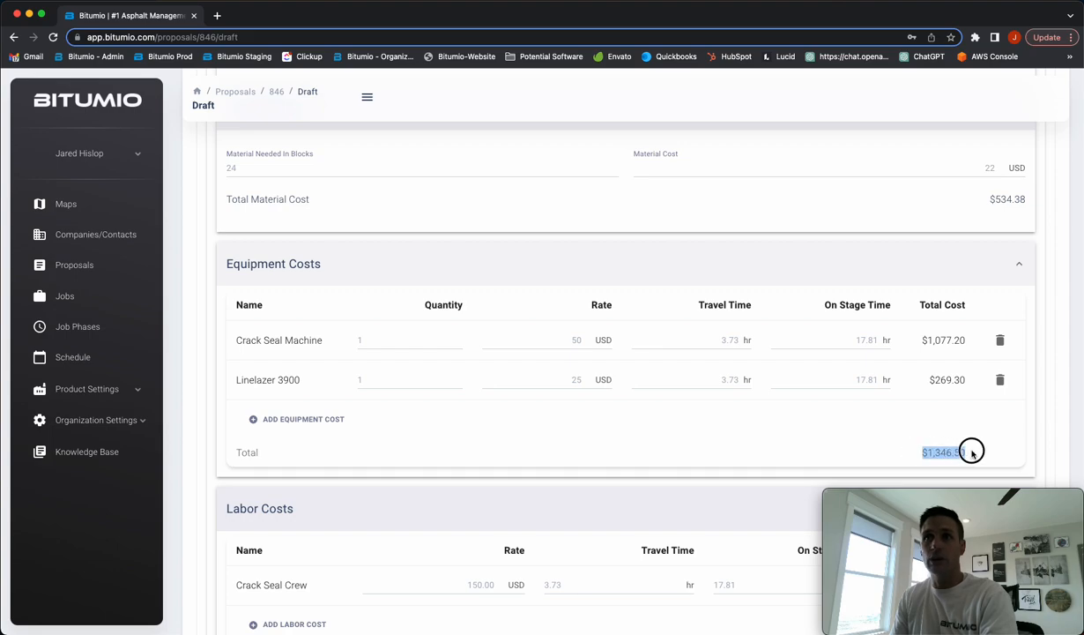
pyautogui.click(515, 463)
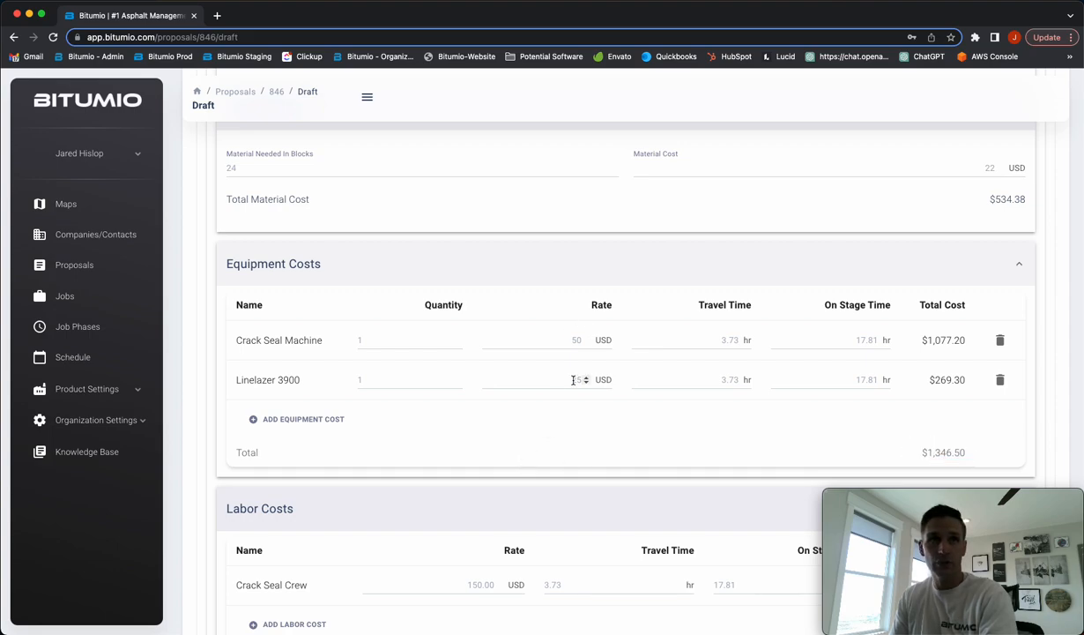
pyautogui.scroll(-1, 593, 418)
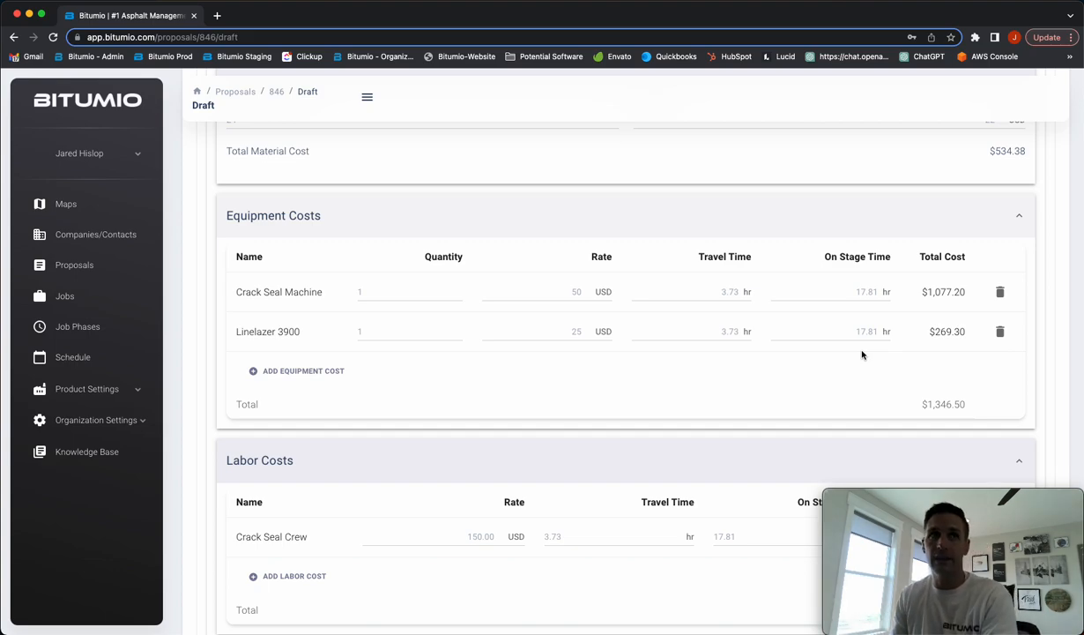
pyautogui.scroll(-1, 819, 365)
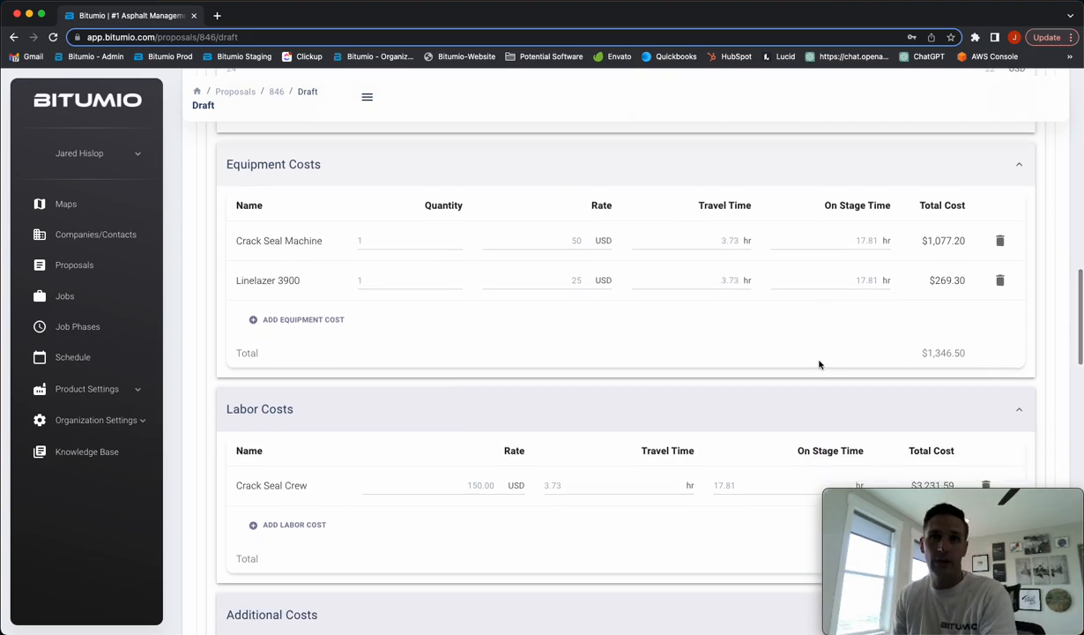
pyautogui.scroll(-2, 819, 365)
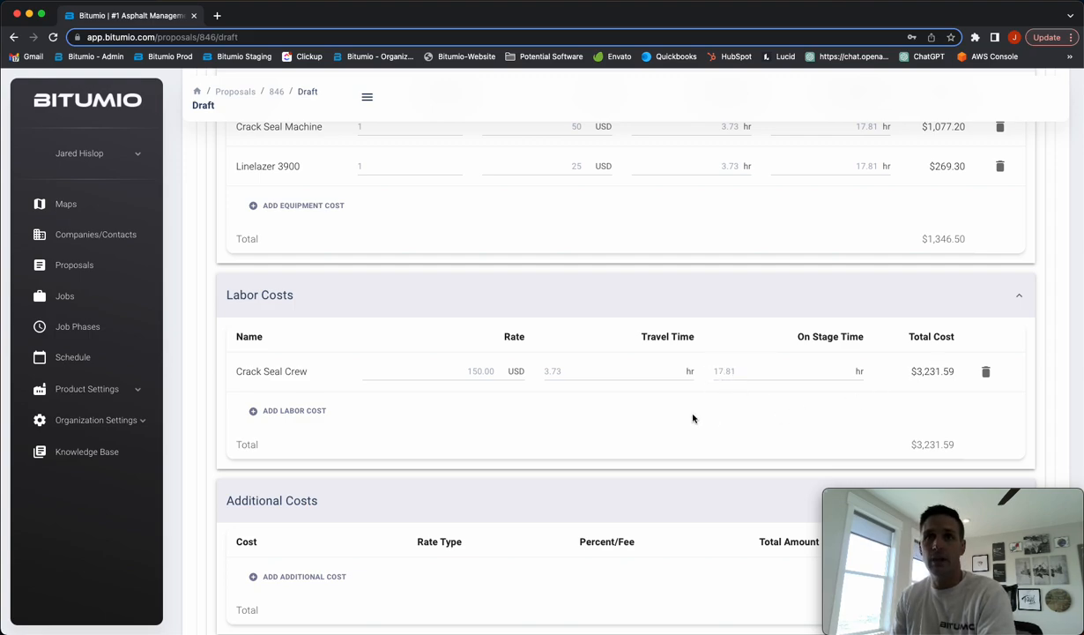
pyautogui.scroll(-4, 691, 406)
# View the enlarged site map image from Product Files, then close it
pyautogui.scroll(-2, 688, 390)
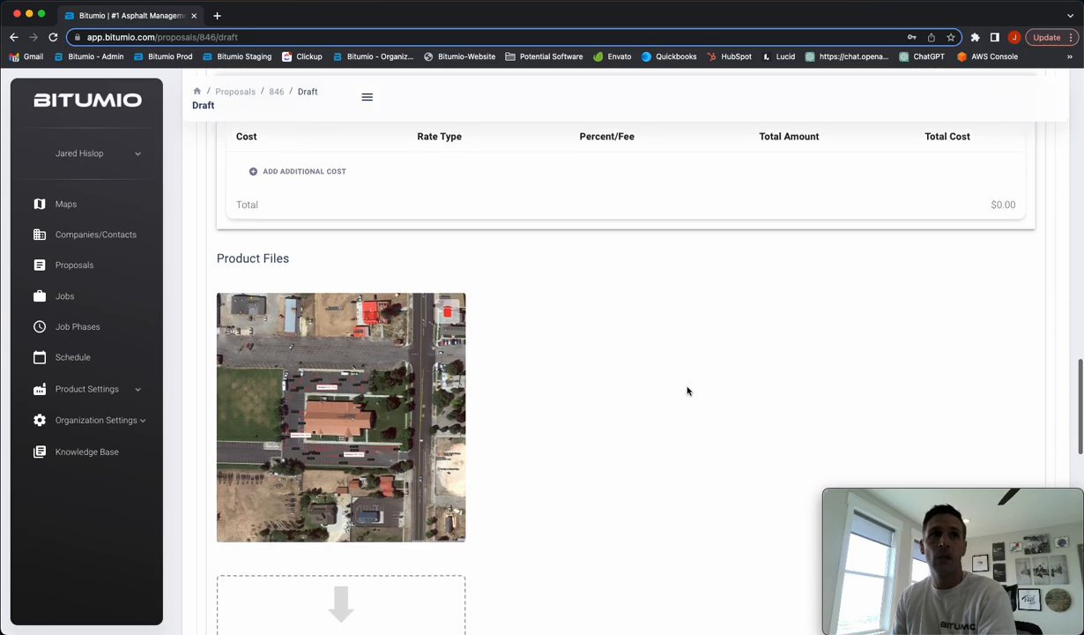
pyautogui.click(346, 436)
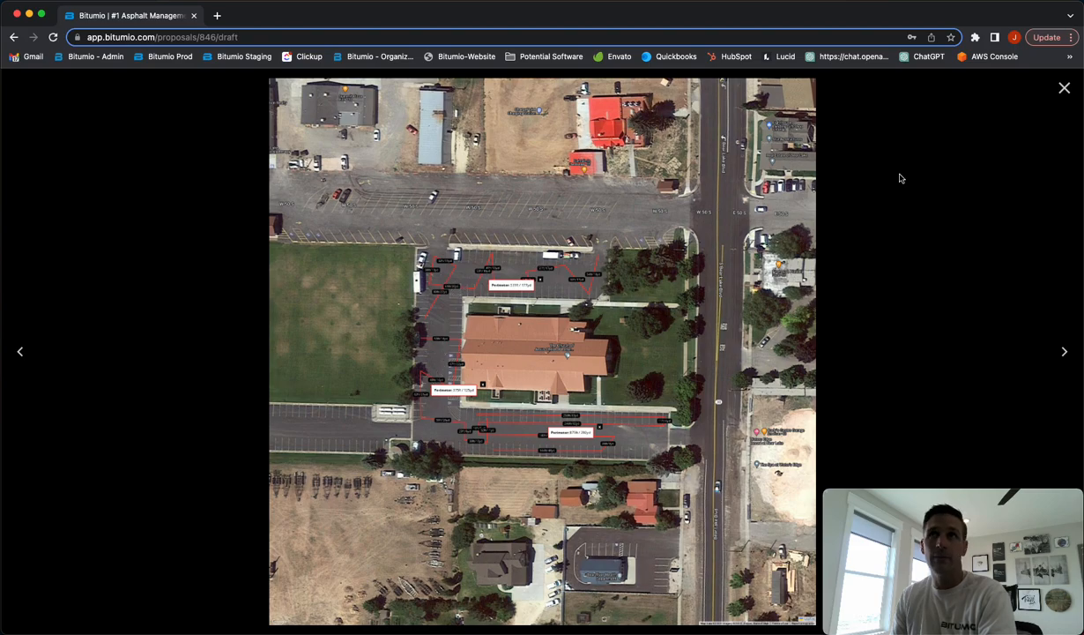
pyautogui.click(1063, 89)
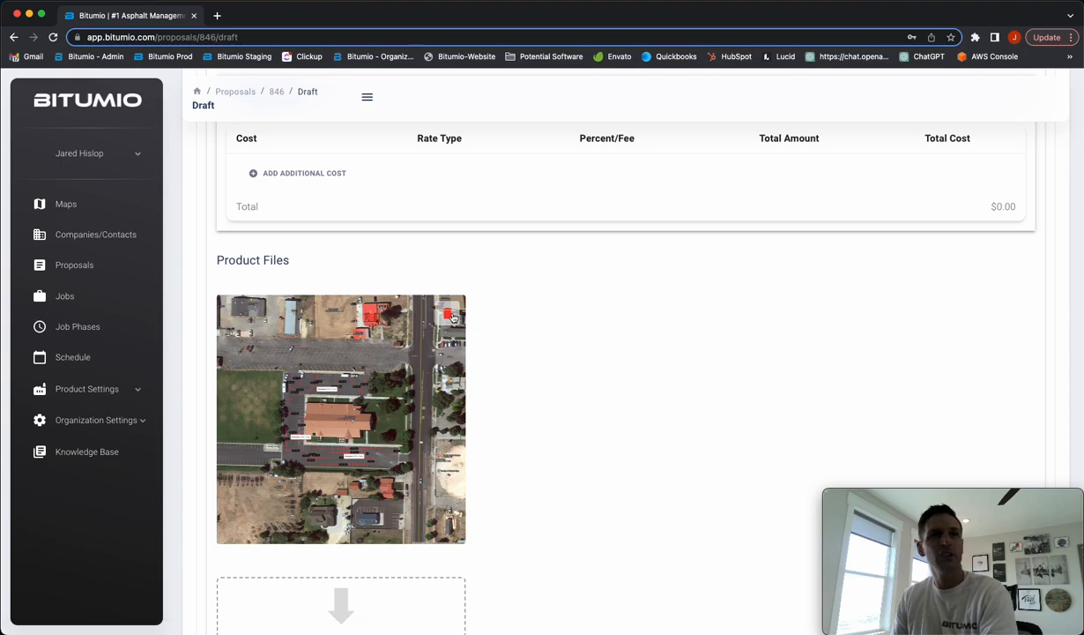
# Check the Deery PLS Product Summary total of $7,413.09, including $1,278.12 profit at 20%
pyautogui.scroll(-1, 587, 332)
pyautogui.scroll(-2, 586, 333)
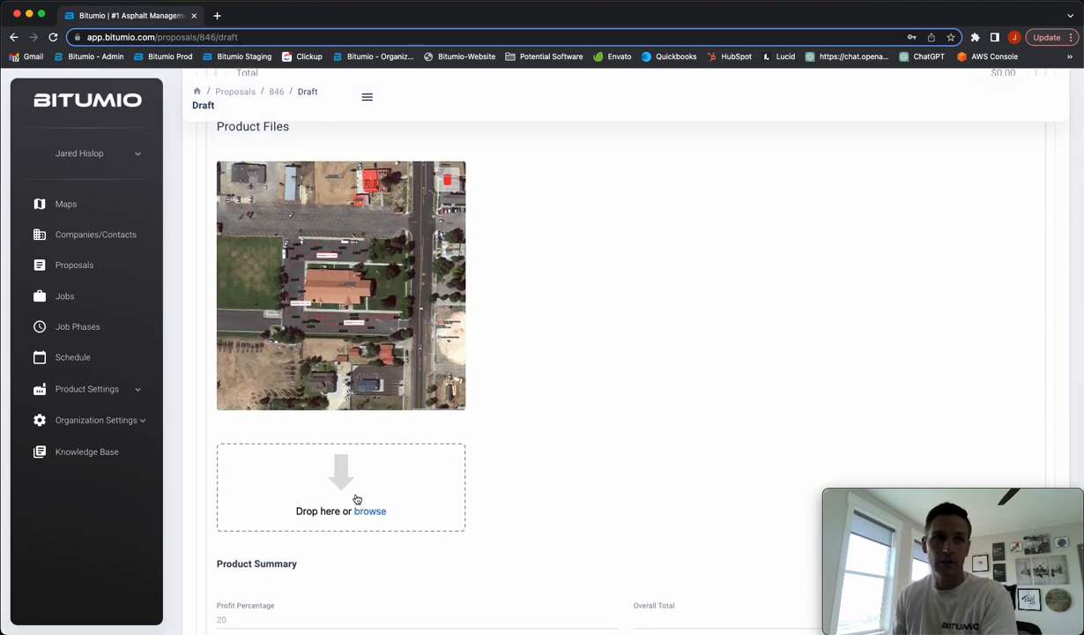
pyautogui.scroll(-7, 581, 443)
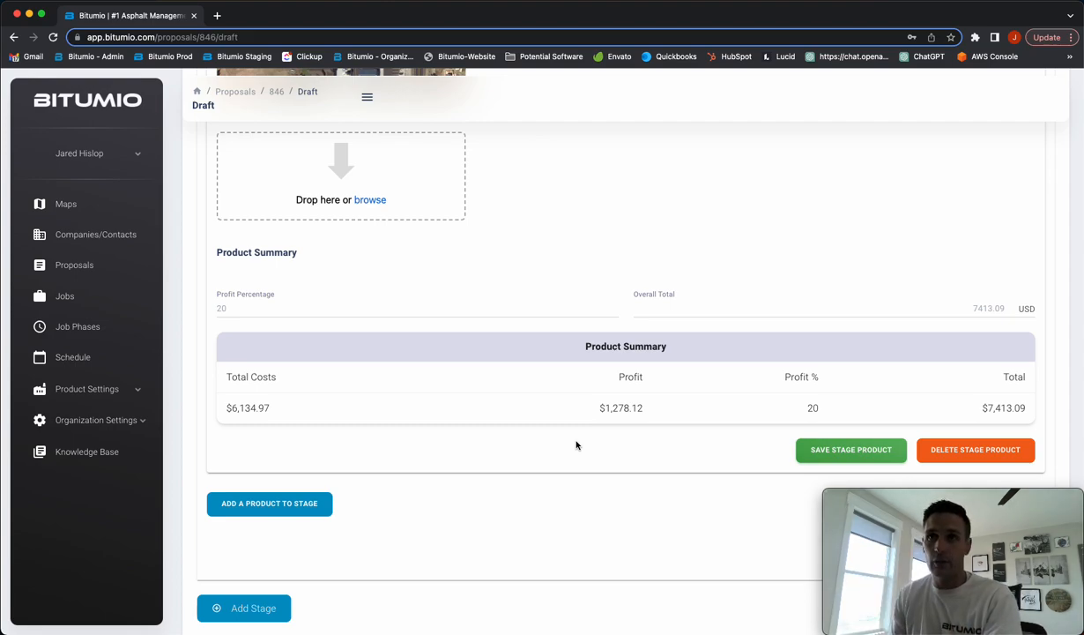
pyautogui.scroll(3, 743, 397)
pyautogui.scroll(-2, 745, 398)
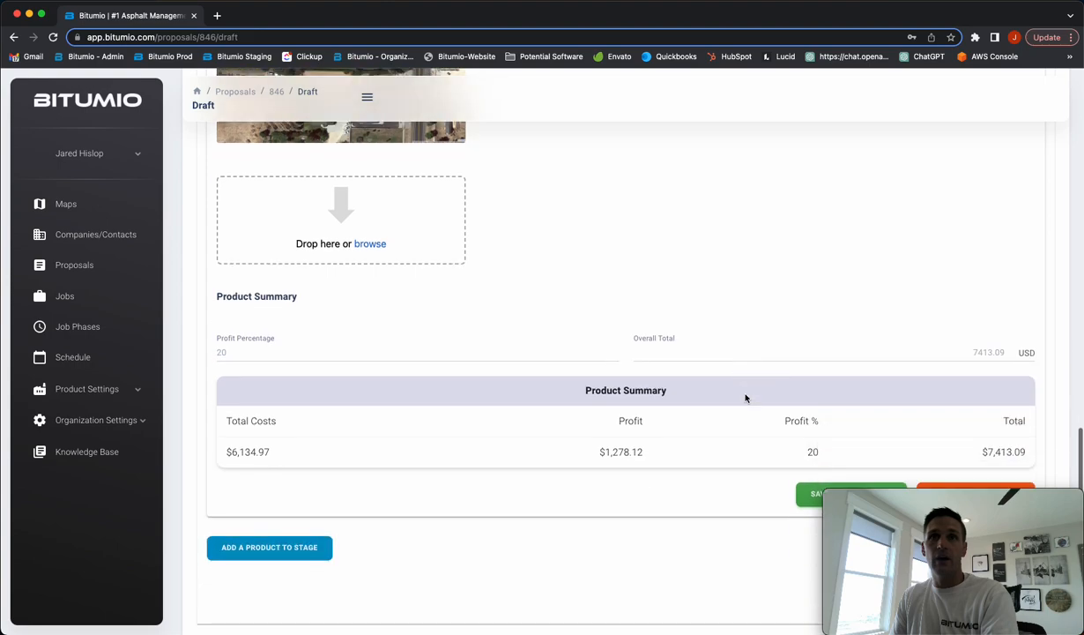
pyautogui.scroll(-1, 745, 399)
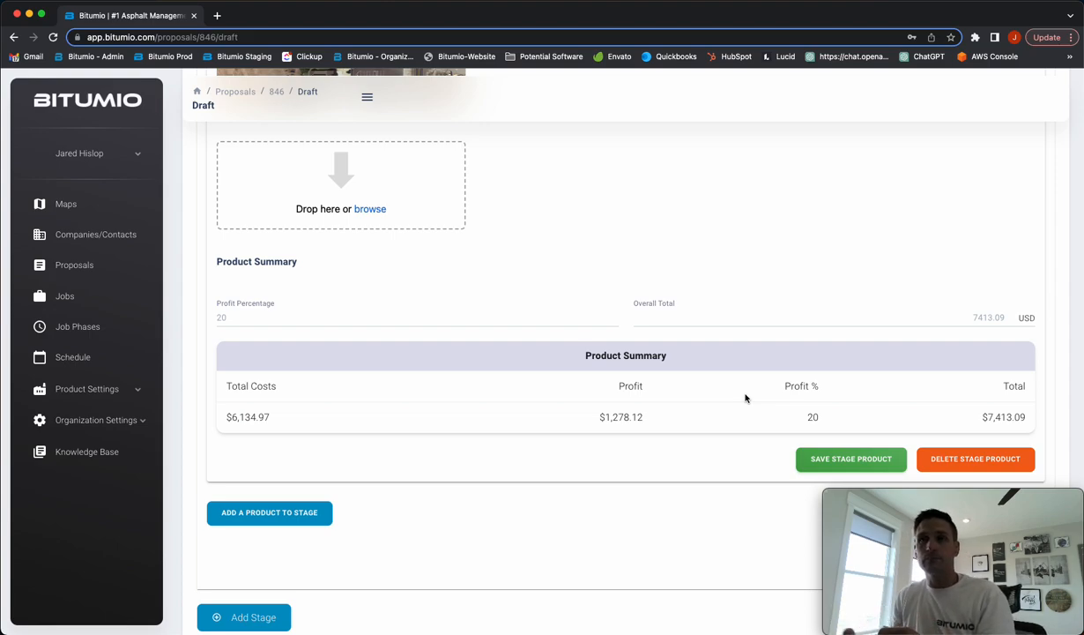
pyautogui.doubleClick(1014, 416)
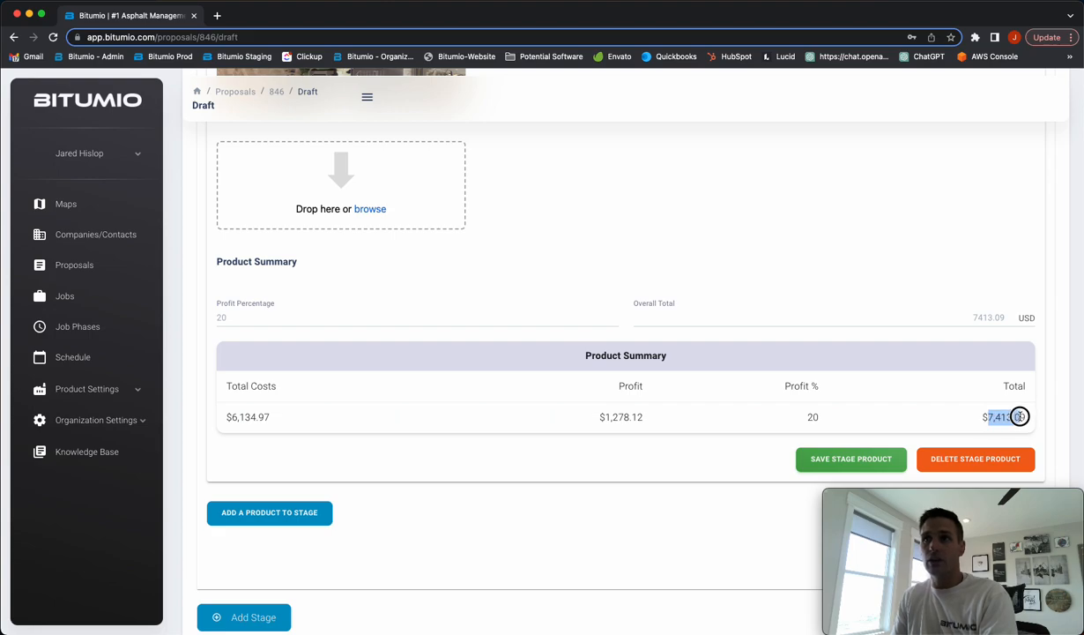
pyautogui.click(732, 454)
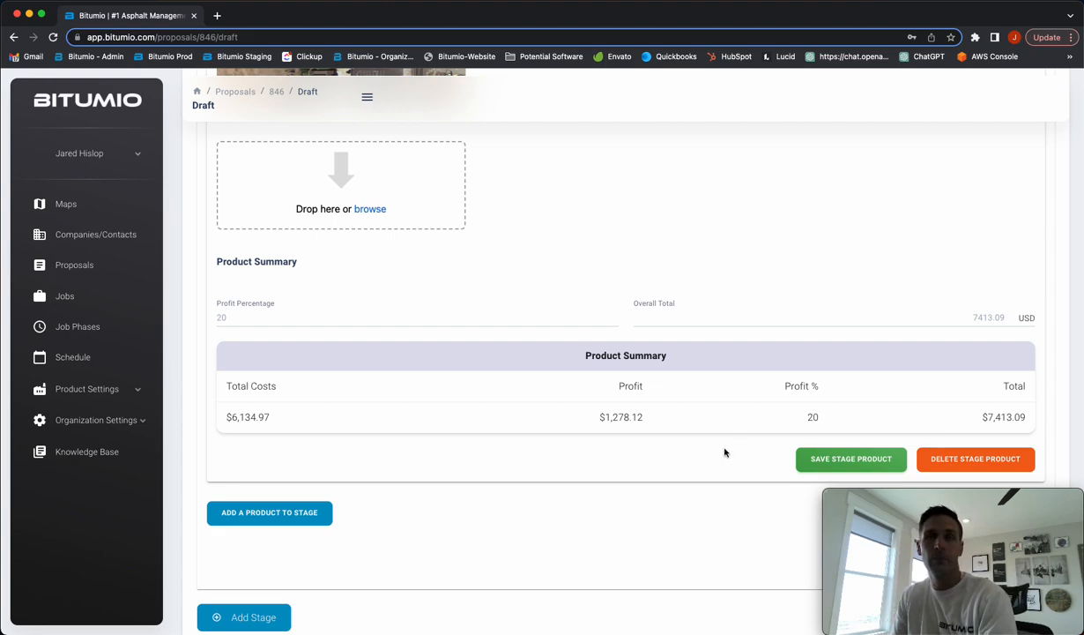
pyautogui.scroll(15, 684, 450)
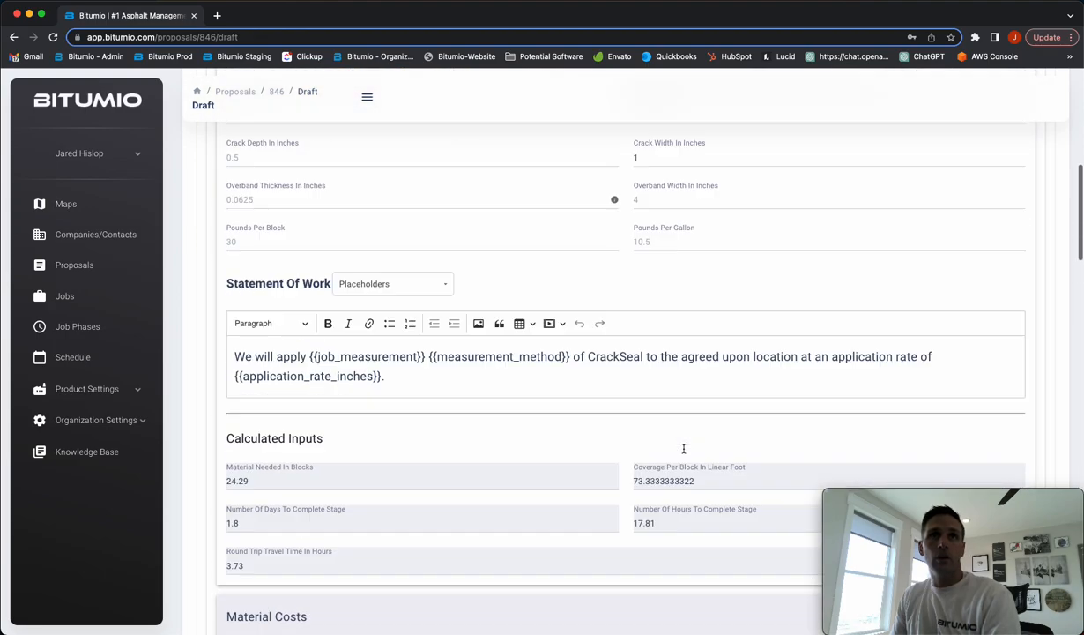
pyautogui.scroll(10, 684, 449)
# Collapse Deery PLS and add Polymer Modified Masterseal (PMM) to the stage, job size 0 sq ft
pyautogui.click(615, 450)
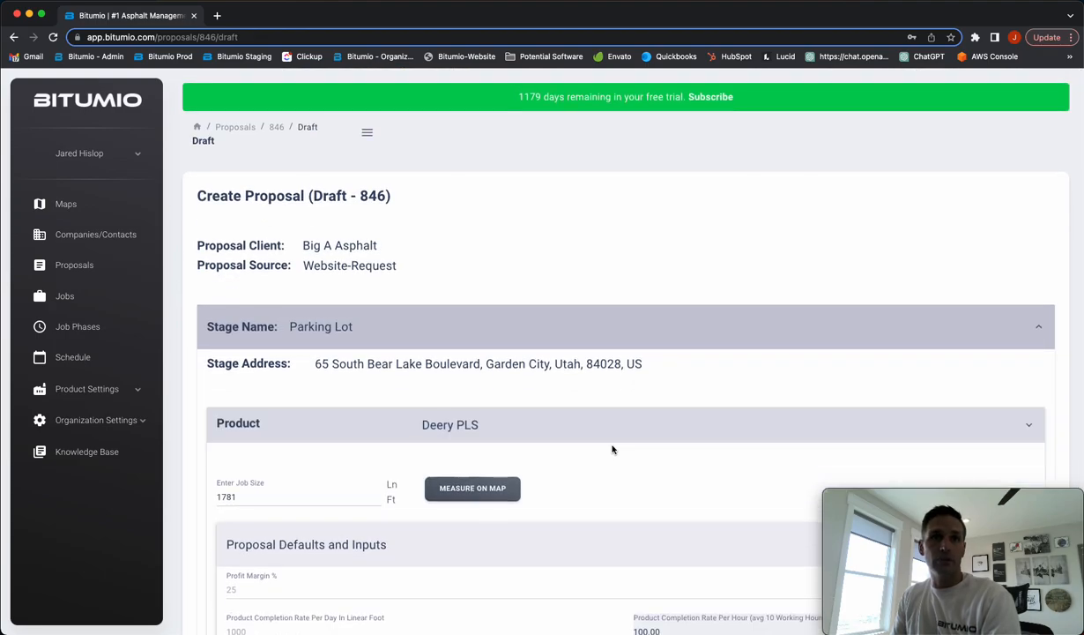
pyautogui.click(280, 481)
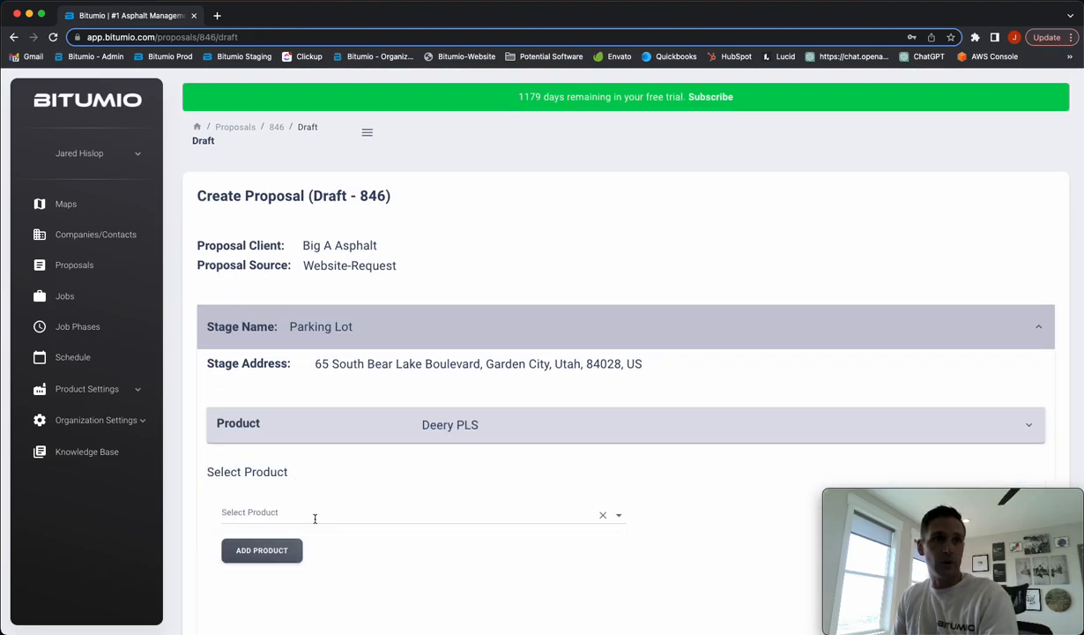
pyautogui.click(315, 515)
pyautogui.scroll(-10, 341, 404)
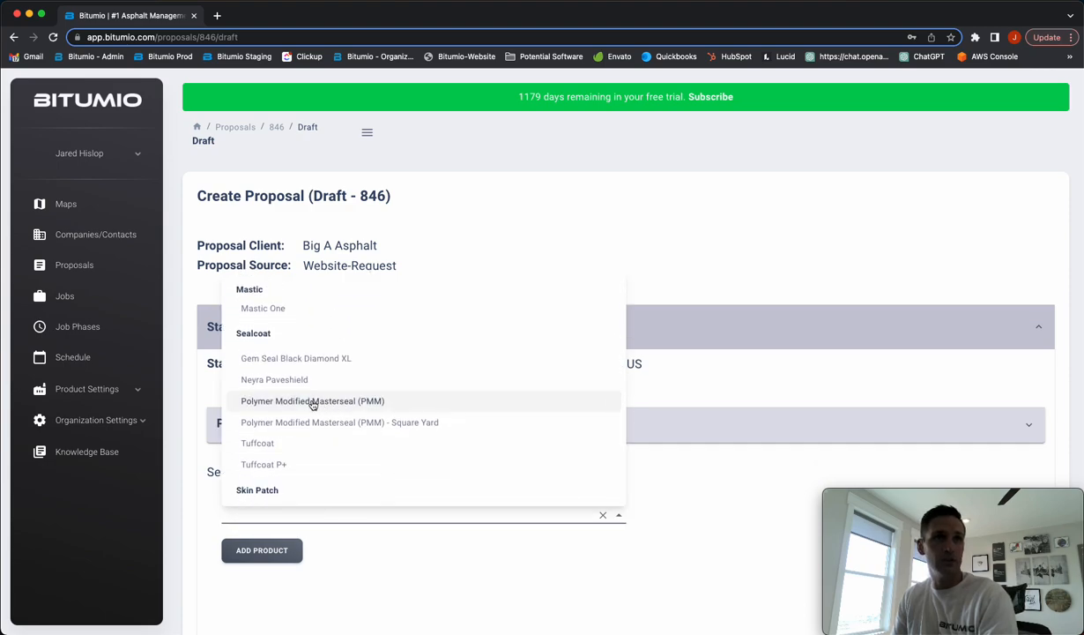
pyautogui.click(314, 403)
pyautogui.click(261, 550)
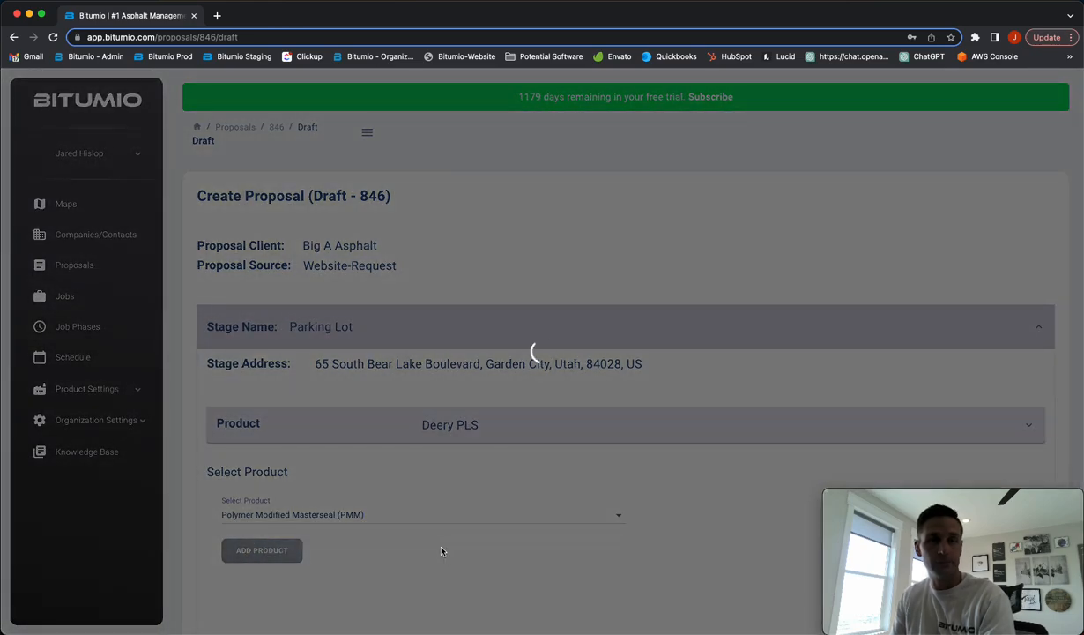
pyautogui.scroll(-2, 606, 488)
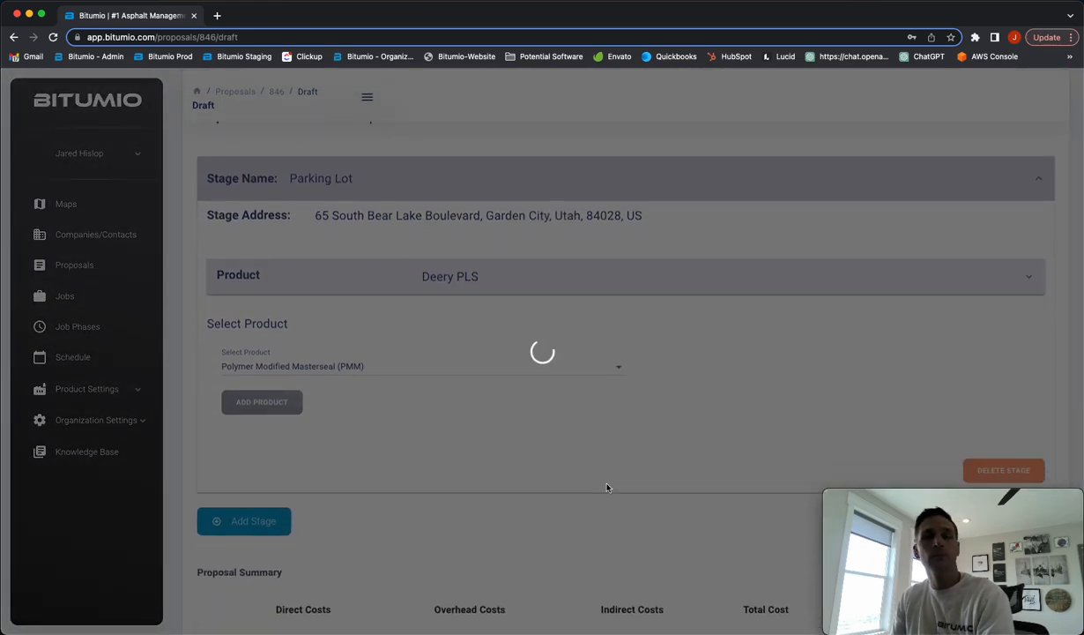
pyautogui.scroll(-2, 577, 483)
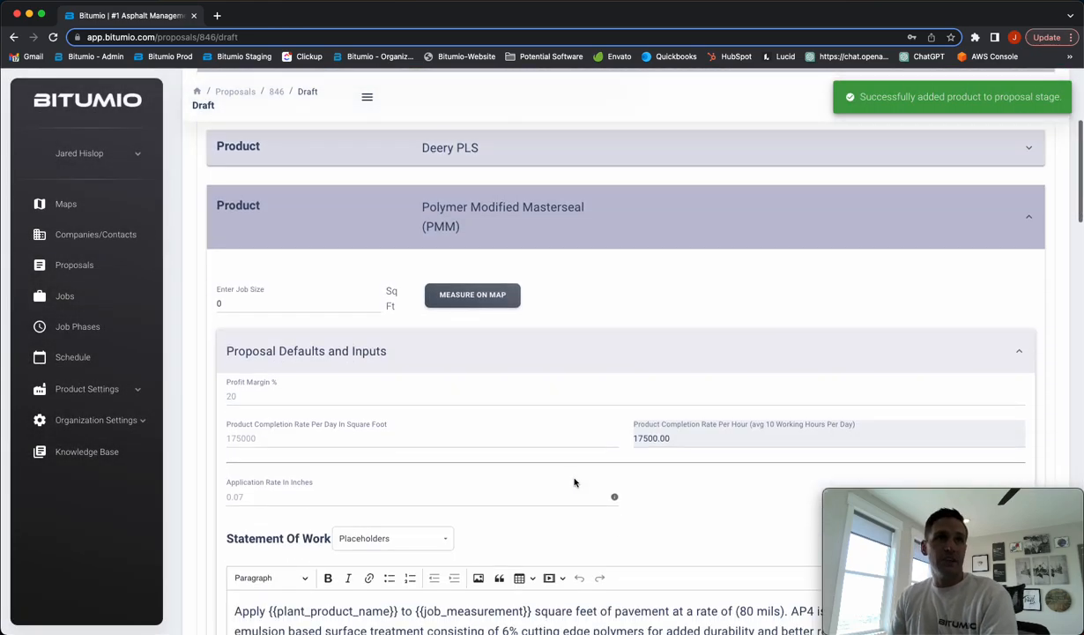
# On the PMM job-size map, place area corners along the lot's top and right edges
pyautogui.click(482, 303)
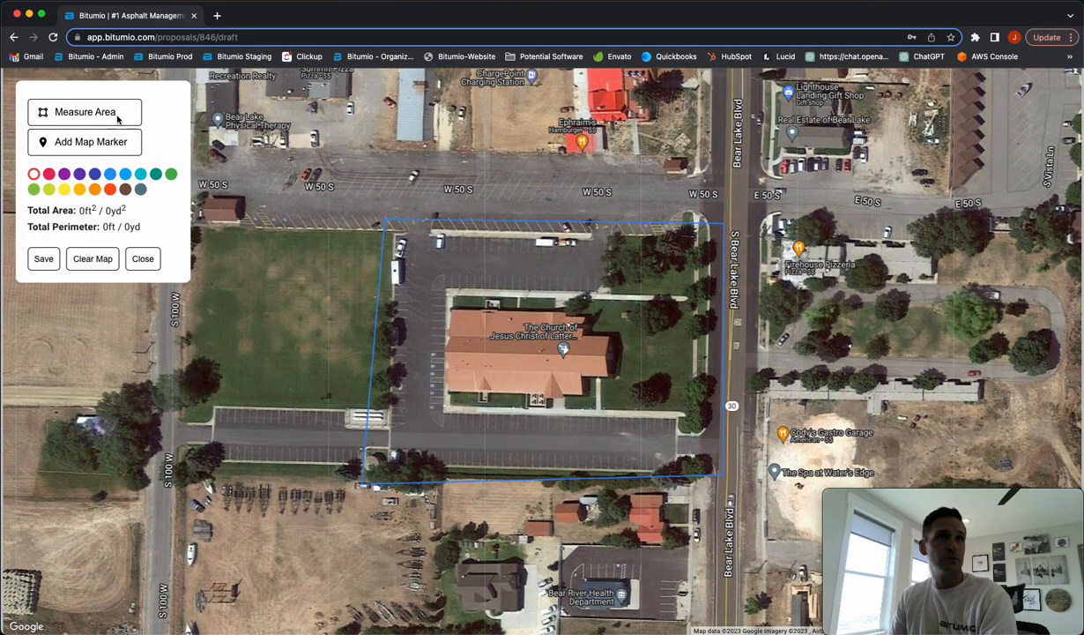
pyautogui.click(117, 119)
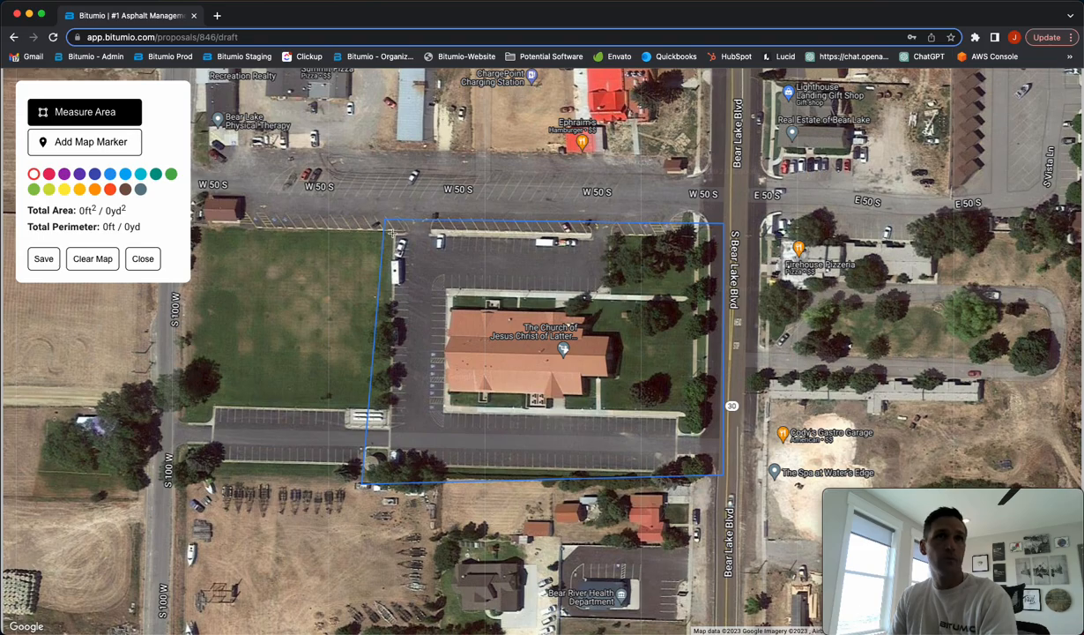
pyautogui.scroll(4, 394, 232)
pyautogui.click(397, 239)
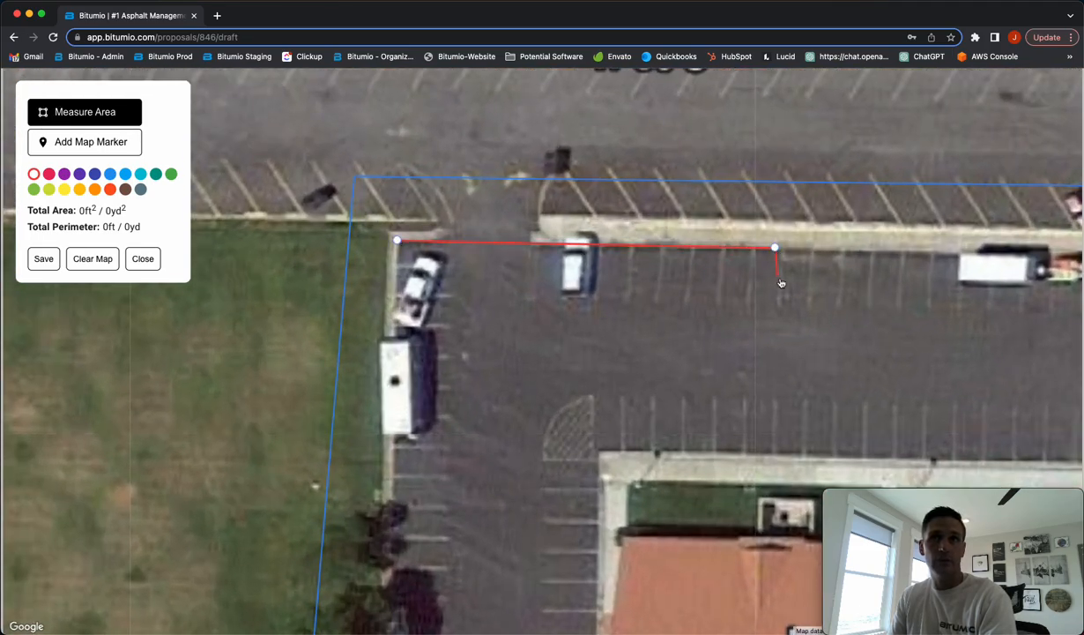
pyautogui.click(774, 246)
pyautogui.scroll(-2, 770, 280)
pyautogui.click(1016, 269)
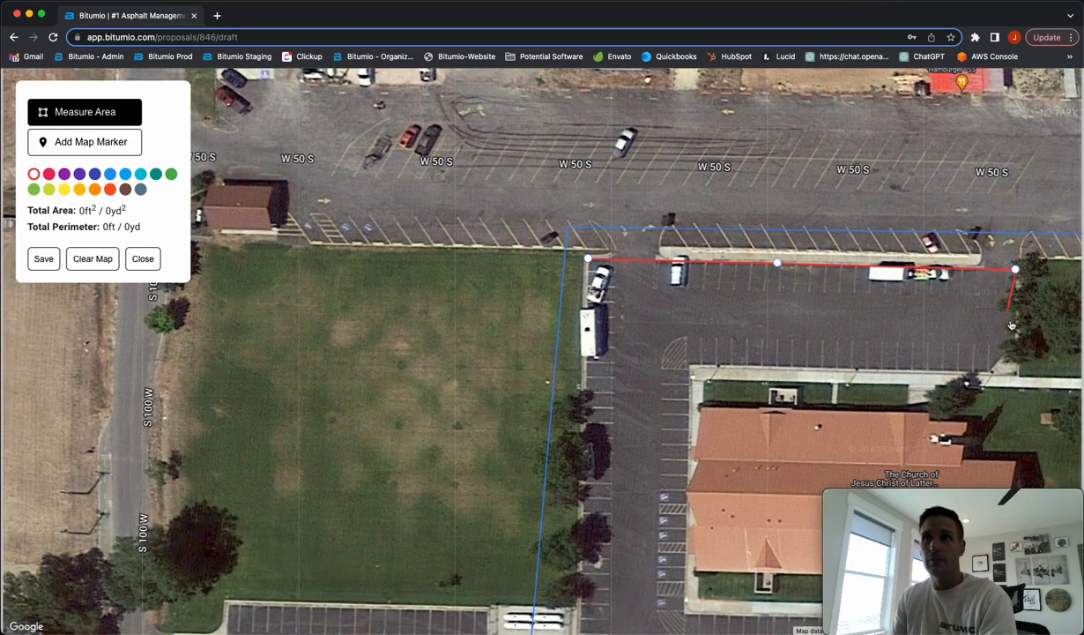
pyautogui.click(1015, 343)
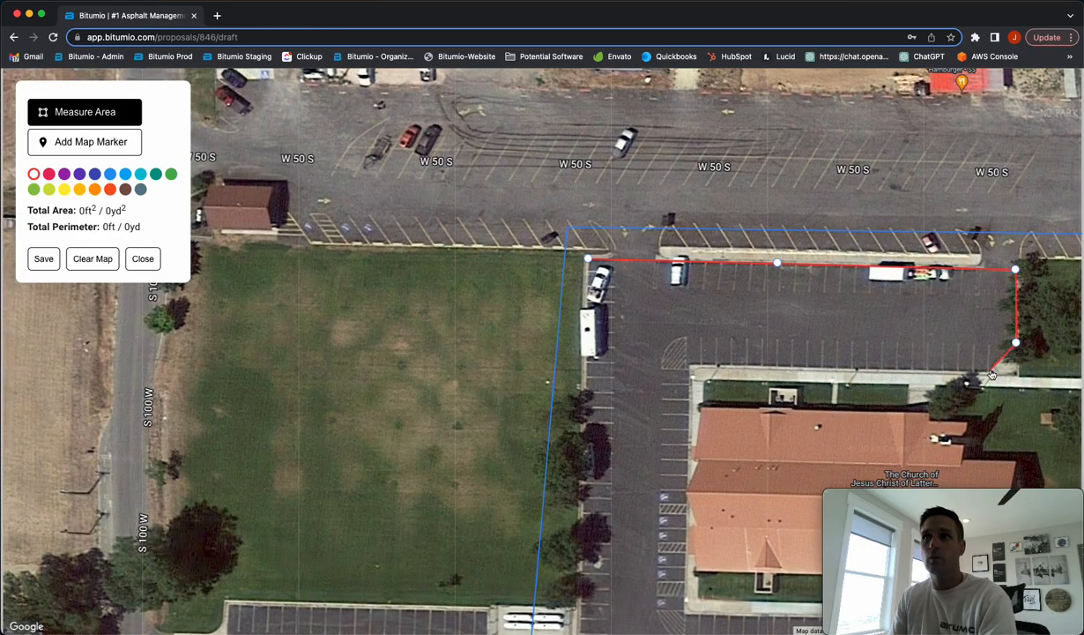
pyautogui.click(989, 371)
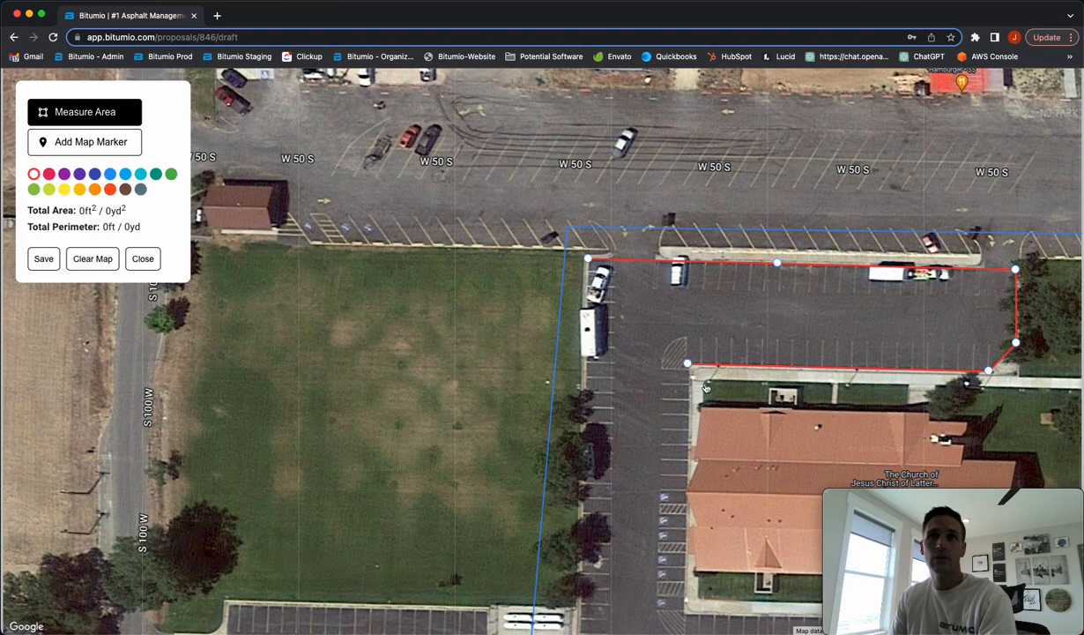
pyautogui.click(687, 363)
# Place the lower lot corners and close the outline, measuring 45696 ft² (5078 yd²)
pyautogui.moveTo(724, 395); pyautogui.dragTo(672, 301)
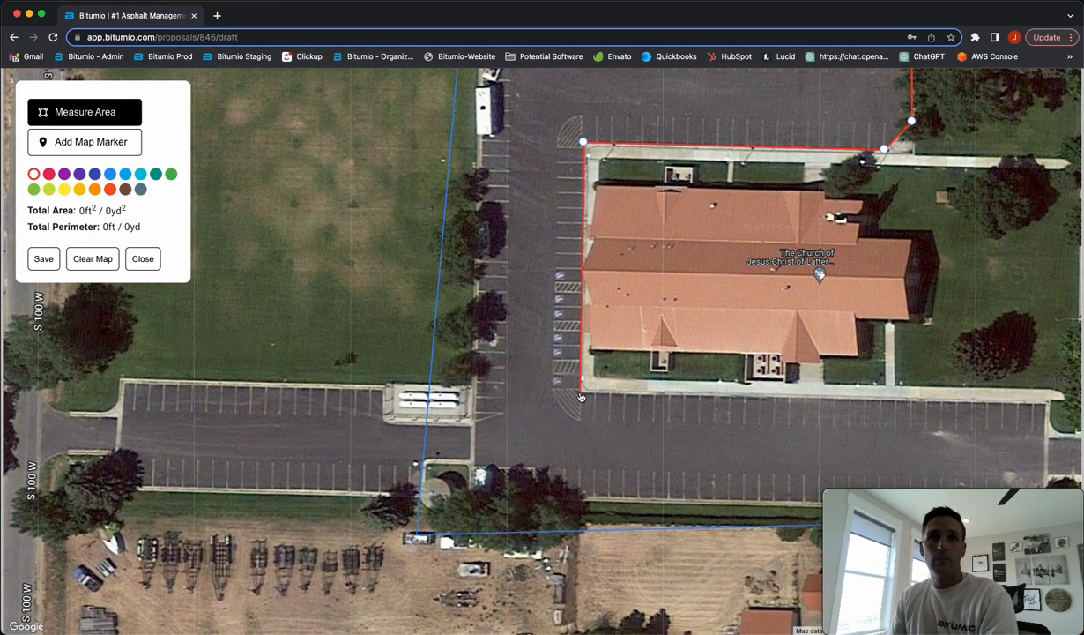
pyautogui.click(580, 392)
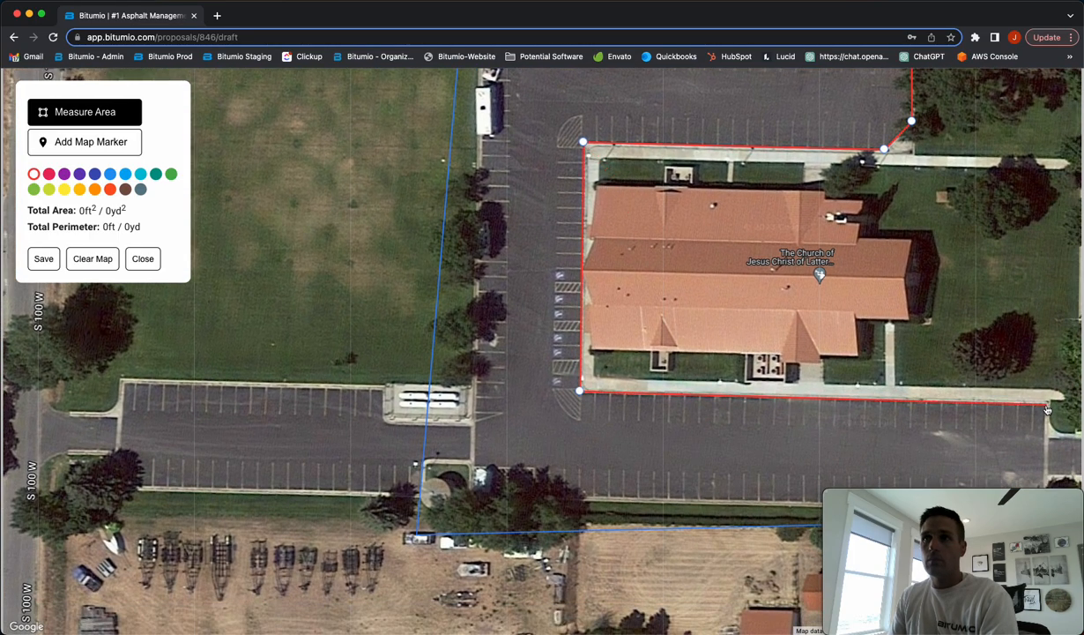
pyautogui.moveTo(1033, 419); pyautogui.dragTo(974, 335)
pyautogui.click(985, 415)
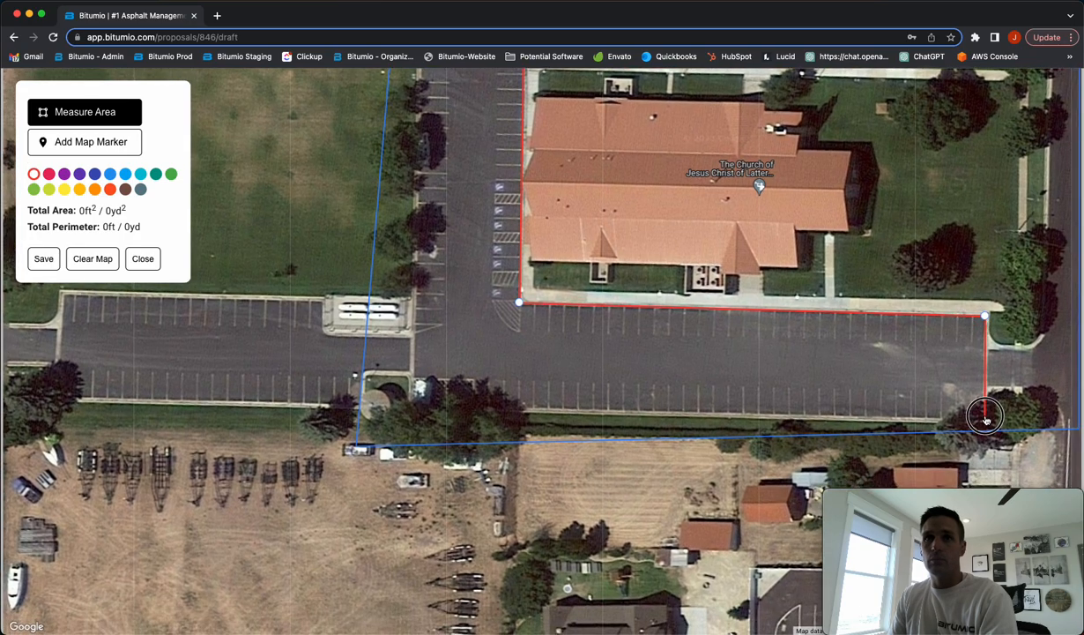
pyautogui.click(410, 406)
pyautogui.moveTo(465, 256); pyautogui.dragTo(497, 423)
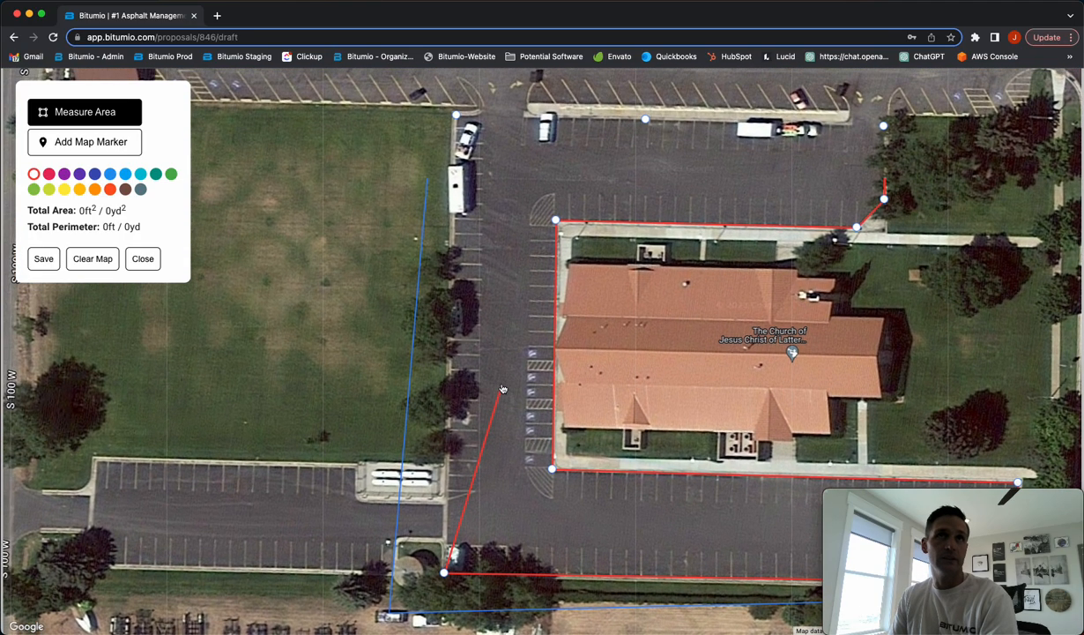
pyautogui.click(455, 118)
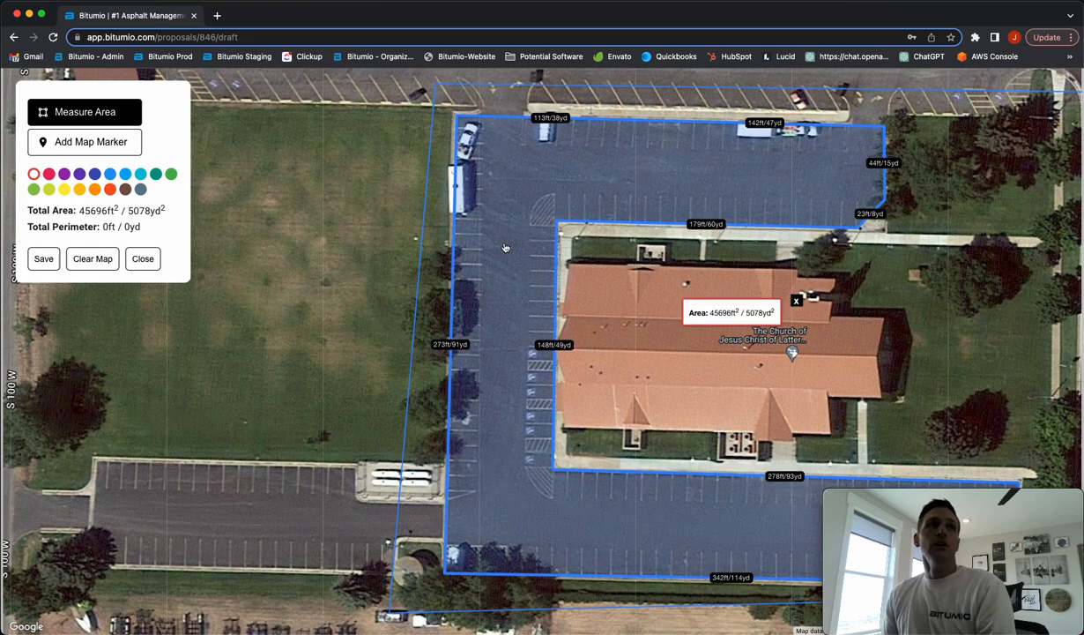
# Name the measured lot polygon 'PMM - 50 Mils 1 Day' and move its label into the lot
pyautogui.click(79, 112)
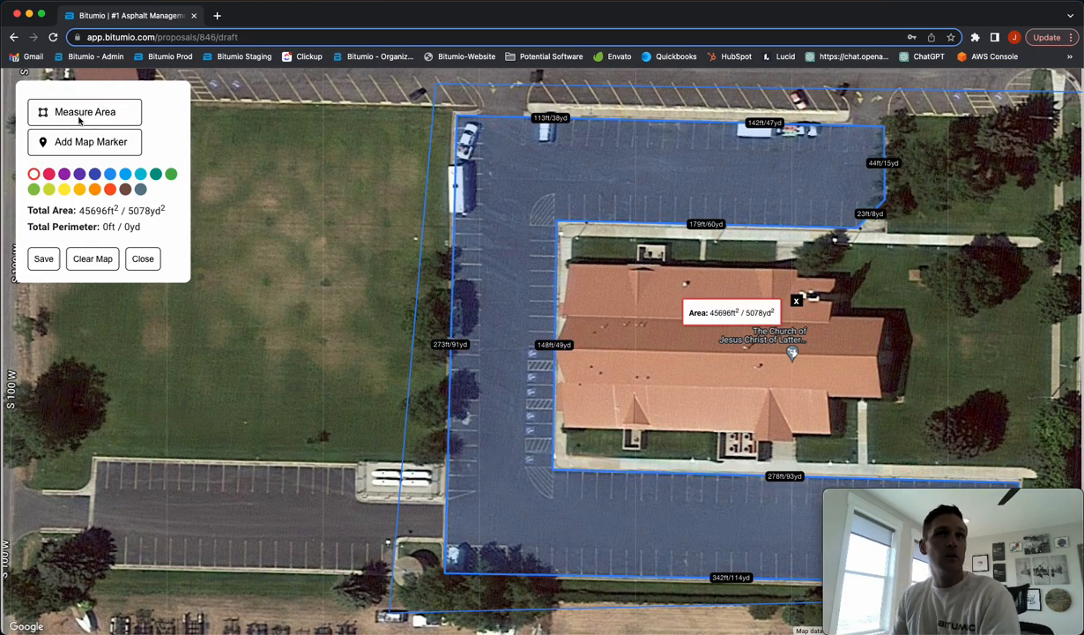
pyautogui.click(506, 284)
pyautogui.click(52, 207)
pyautogui.write('PMM - 50 Mils 1 Day')
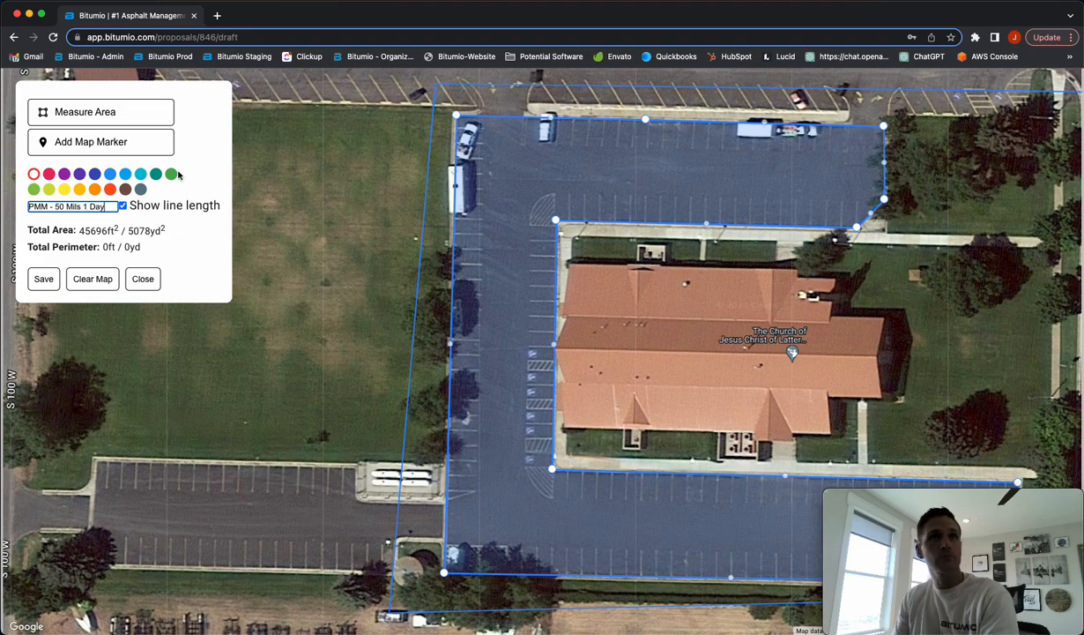
pyautogui.press('Return')
pyautogui.moveTo(706, 301); pyautogui.dragTo(629, 175)
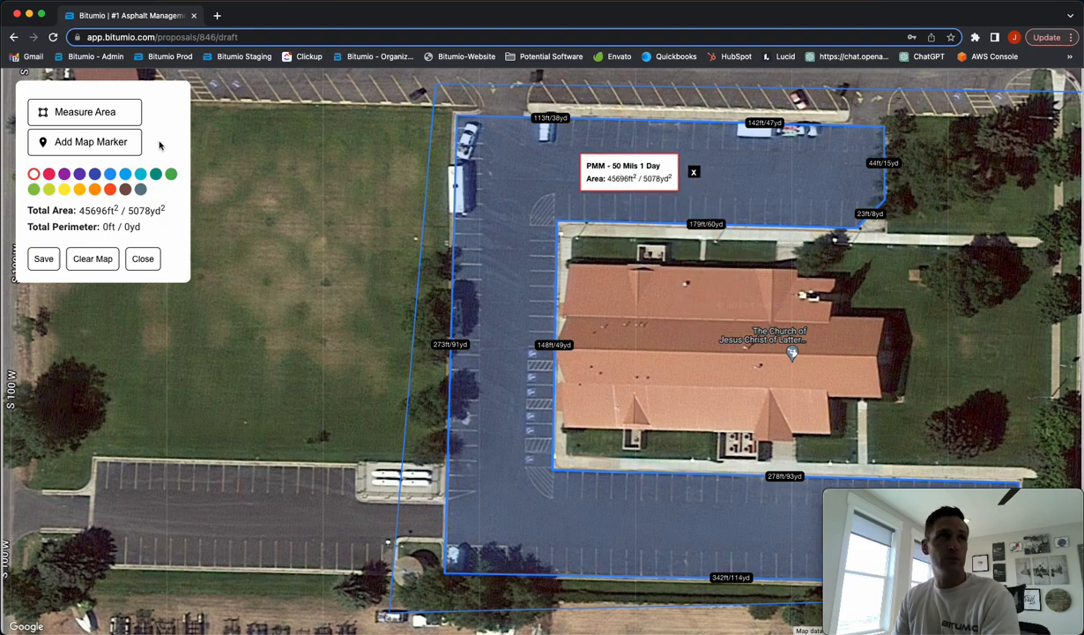
# Pin a 'Really Dirty Area - Need cleaning' marker at the church's lower-left corner
pyautogui.click(70, 142)
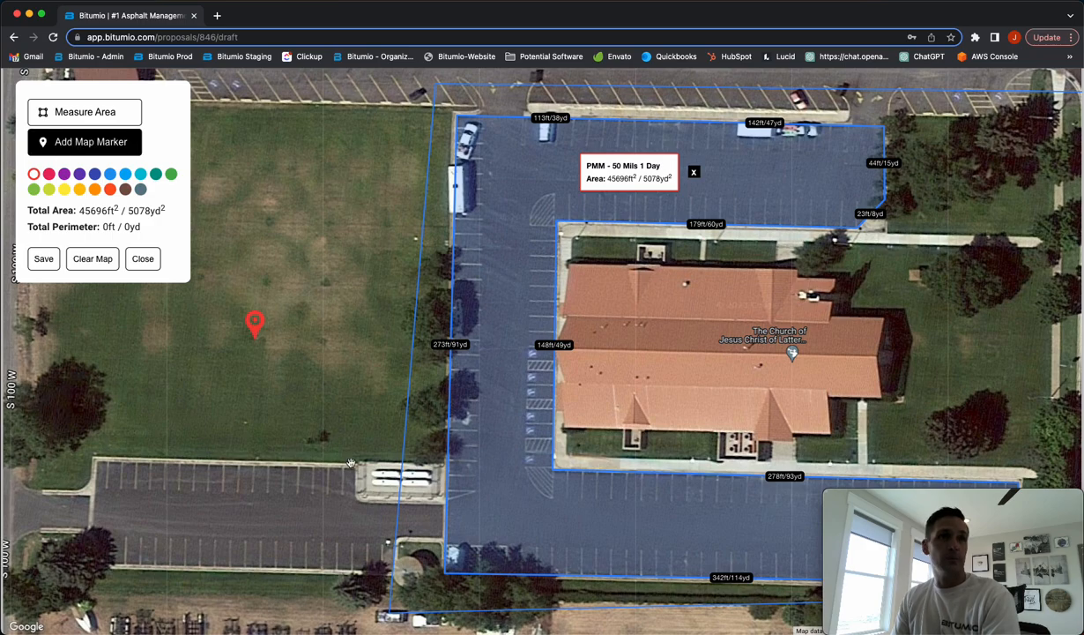
pyautogui.click(544, 480)
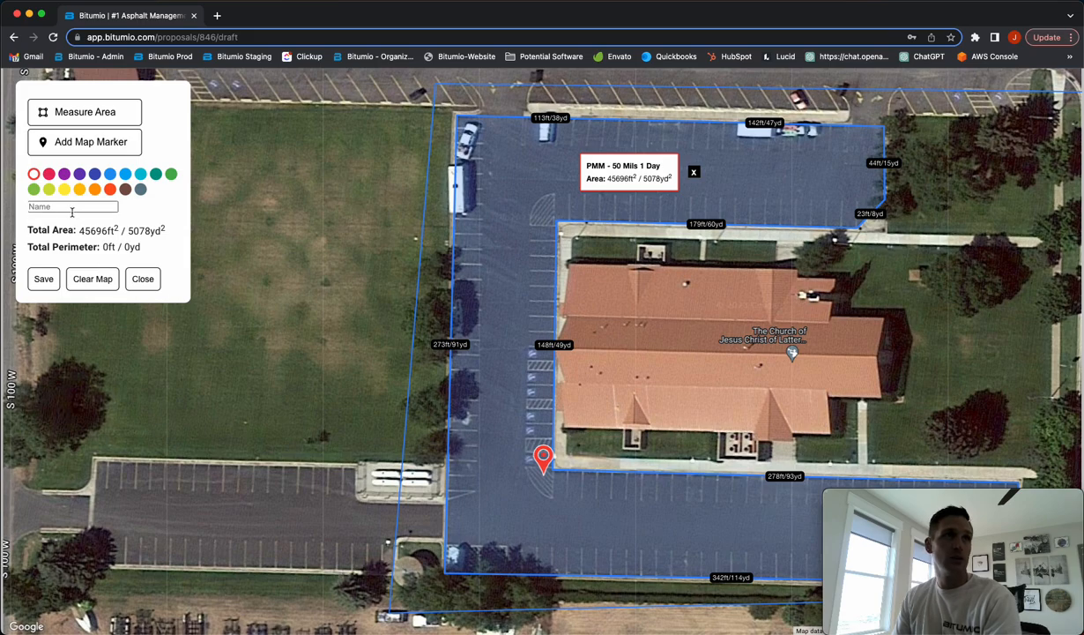
pyautogui.click(76, 207)
pyautogui.write('Really Dirty Area')
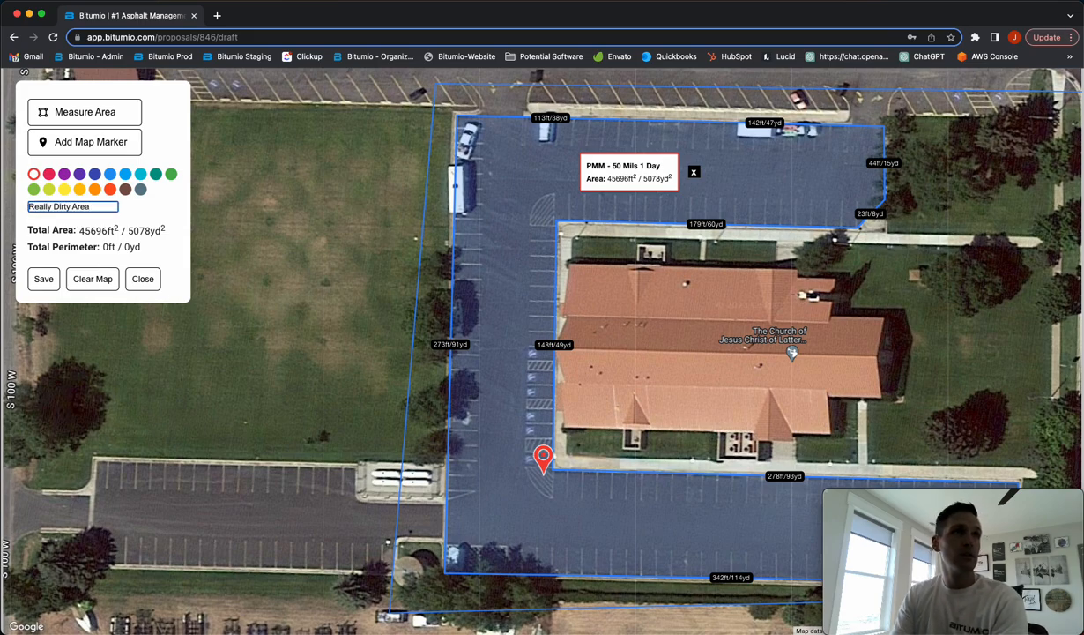
pyautogui.write(' - Need cleaning')
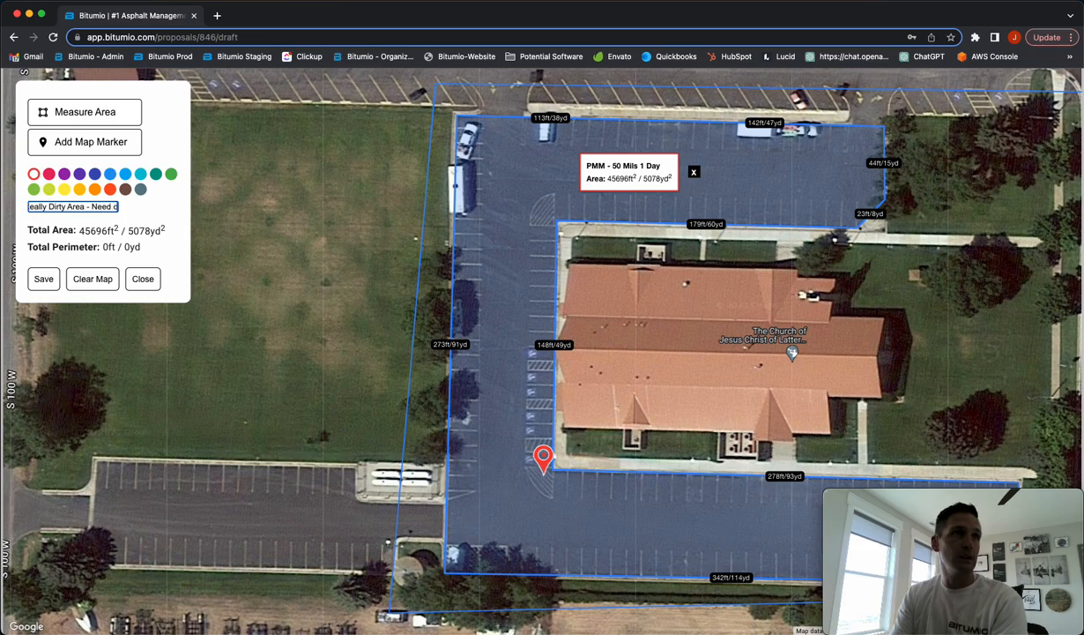
pyautogui.click(495, 392)
pyautogui.moveTo(552, 479)
pyautogui.mouseDown()
pyautogui.moveTo(627, 421)
pyautogui.moveTo(644, 424)
pyautogui.moveTo(387, 441)
pyautogui.moveTo(230, 479)
pyautogui.moveTo(267, 492)
pyautogui.moveTo(272, 456)
pyautogui.mouseUp()
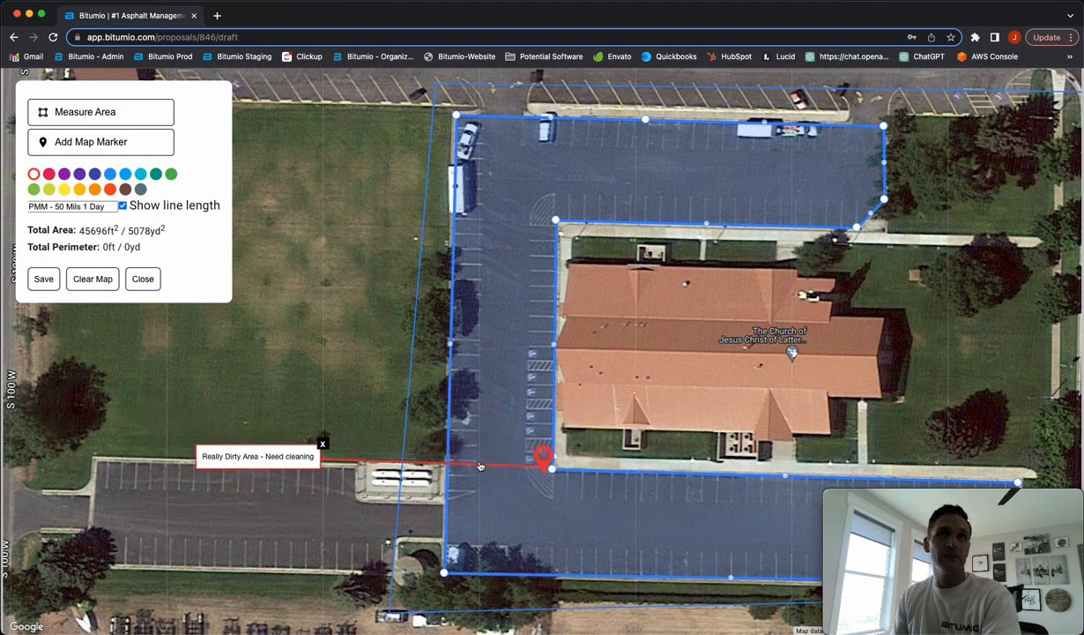
# Finish editing the lot and save the measurements back to the proposal
pyautogui.click(579, 217)
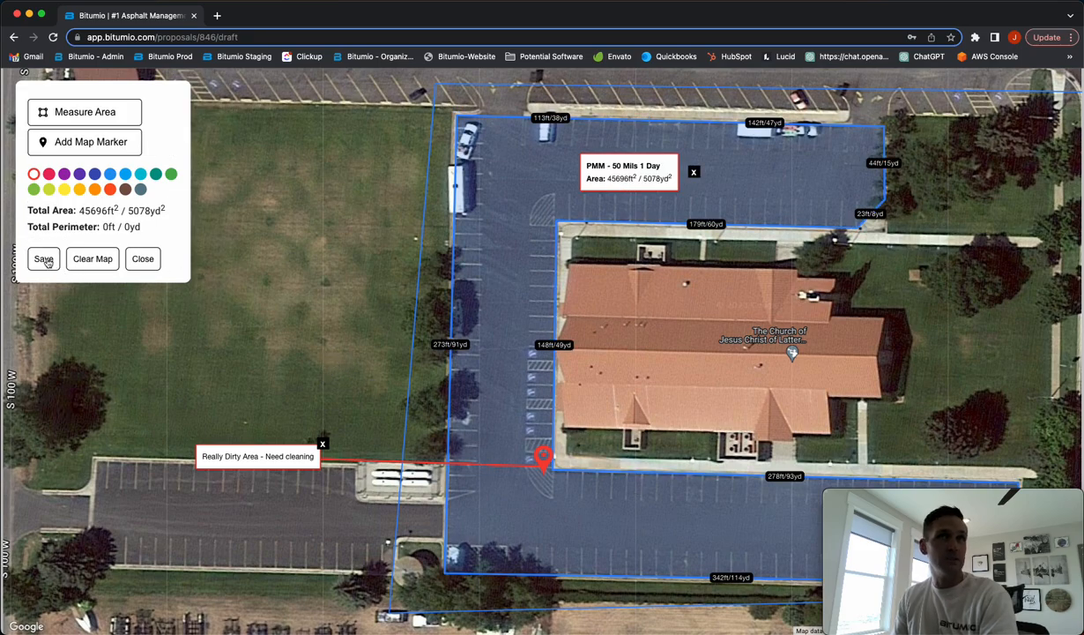
pyautogui.moveTo(79, 211); pyautogui.dragTo(103, 222)
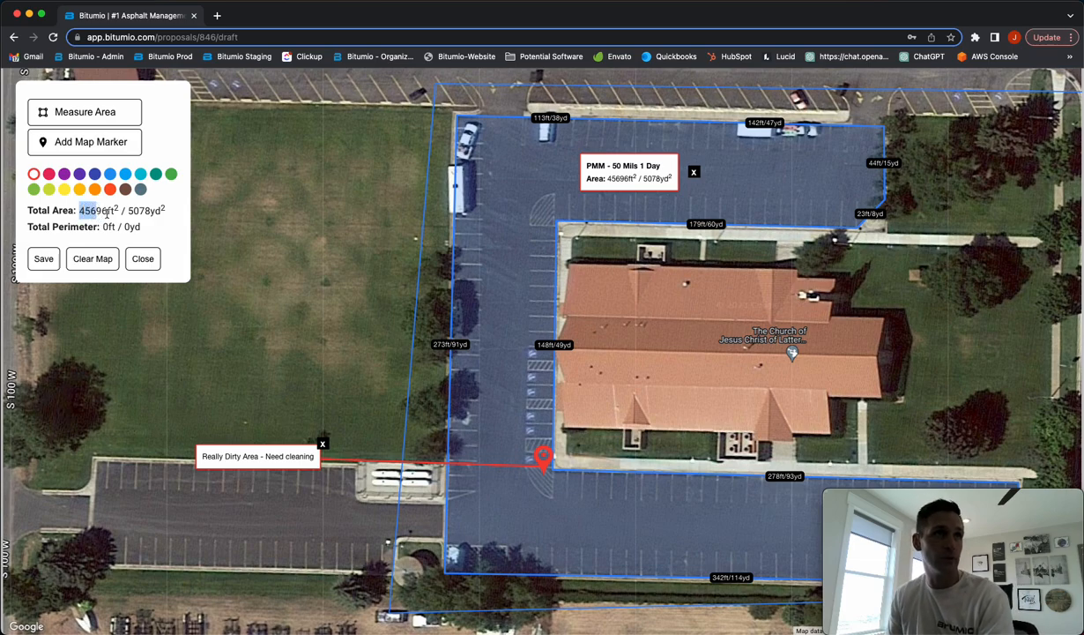
pyautogui.click(50, 258)
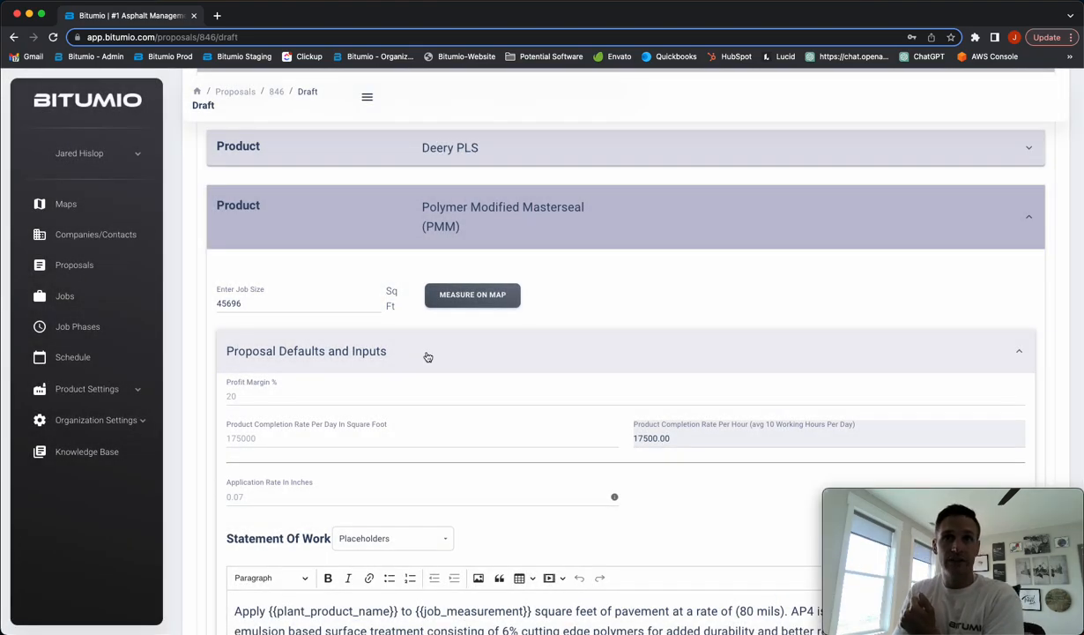
# Enter a PMM completion rate of 100000 sq ft per day and a 0.05-inch application rate
pyautogui.scroll(-1, 432, 356)
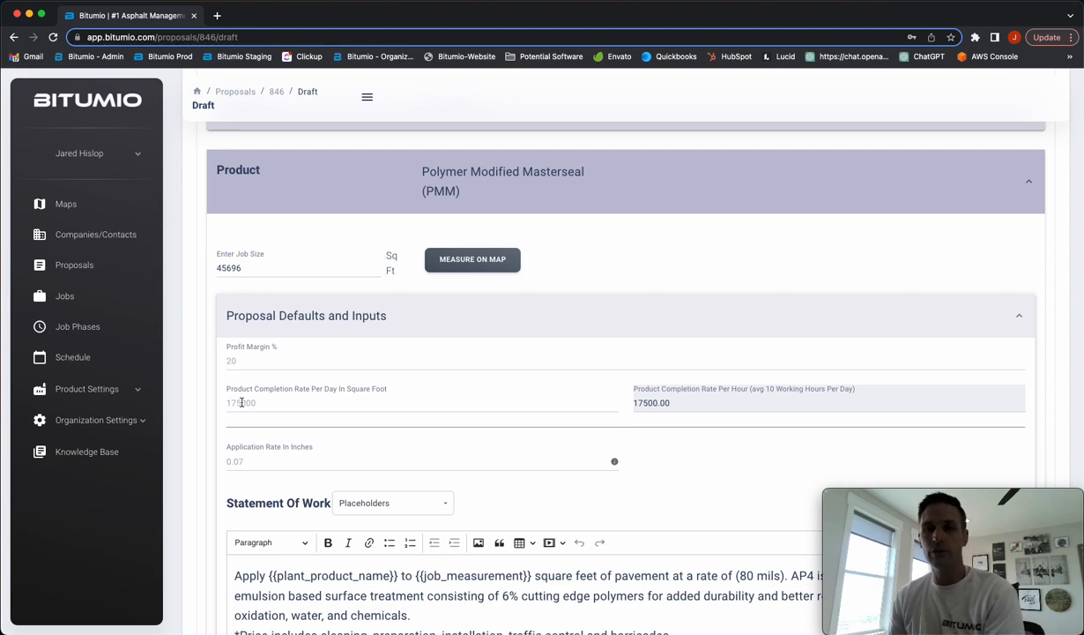
pyautogui.click(242, 402)
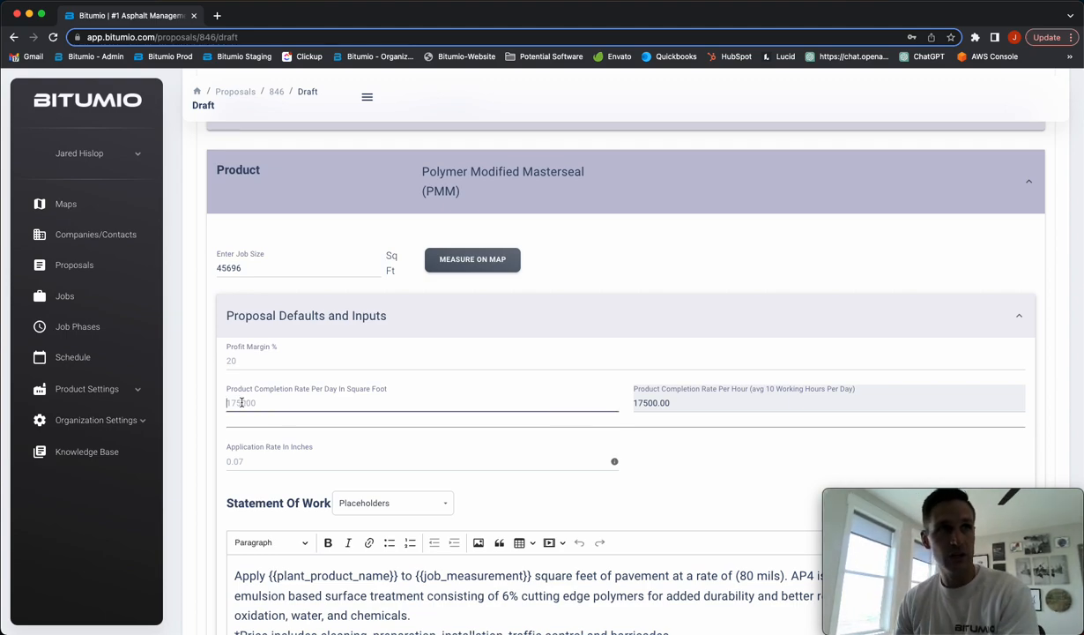
pyautogui.write('100000')
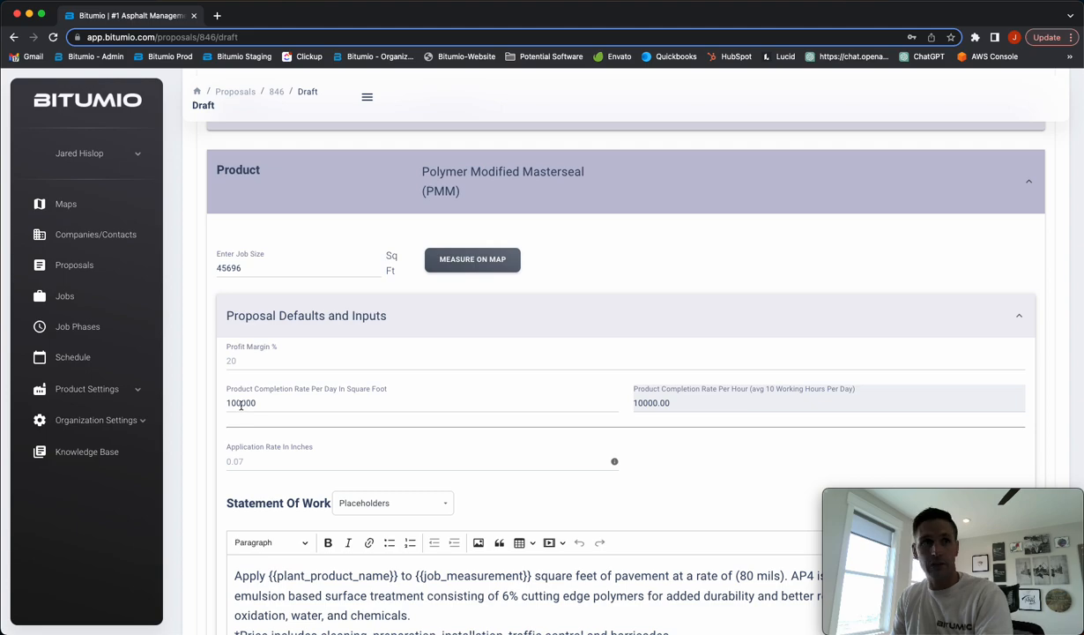
pyautogui.scroll(-1, 225, 419)
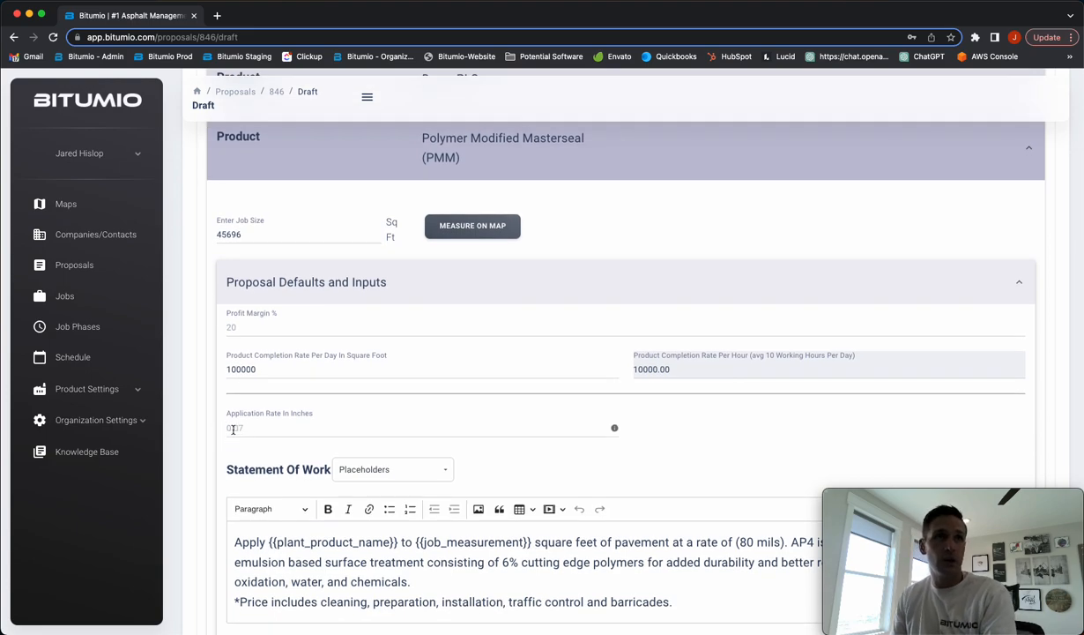
pyautogui.click(234, 428)
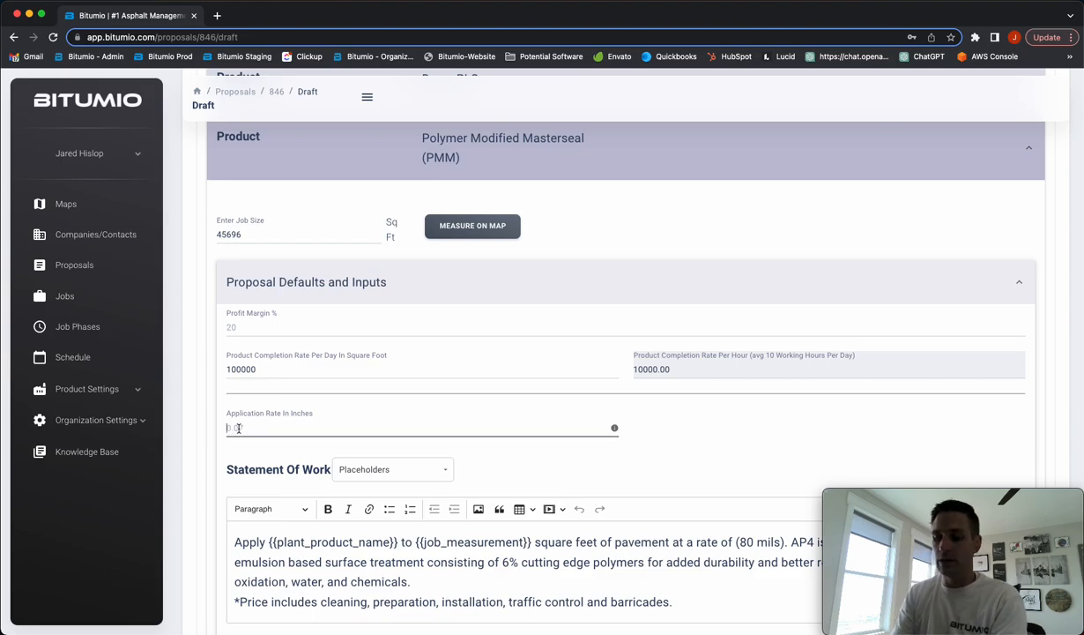
pyautogui.write('.05')
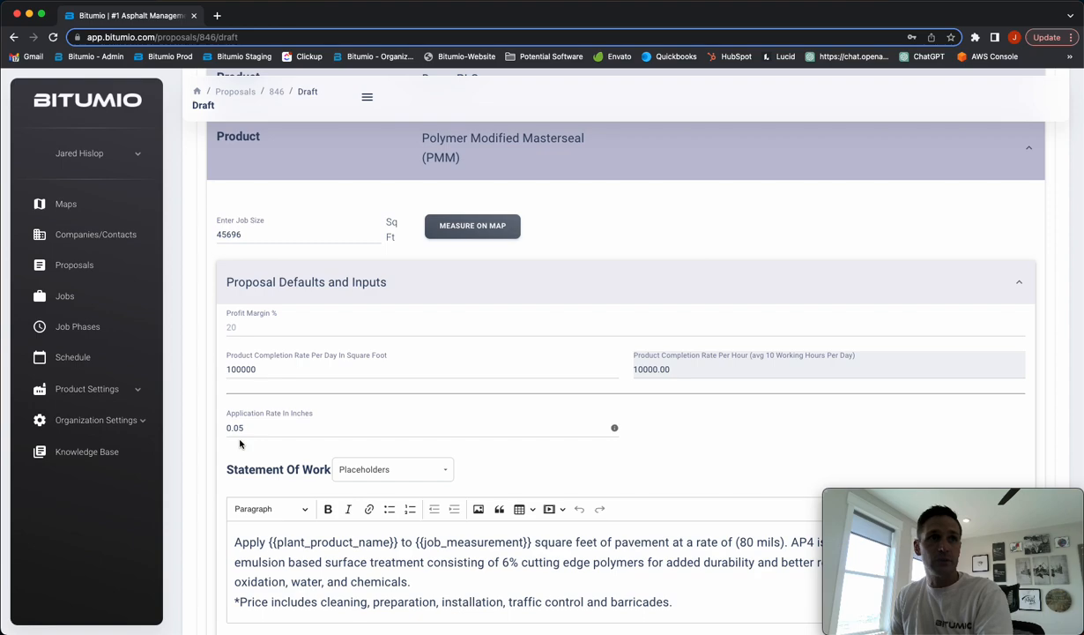
pyautogui.scroll(-5, 230, 450)
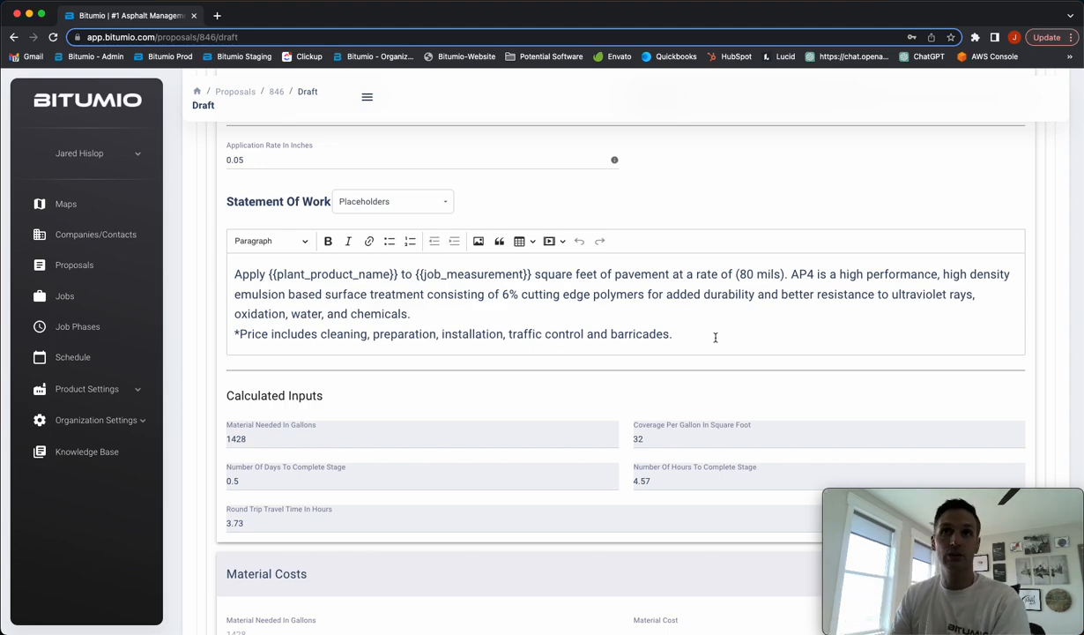
# Add a 150 USD Sealcoat Crew with 3.73 hr travel and 4.57 hr on stage, totalling $1,245.59
pyautogui.scroll(2, 712, 337)
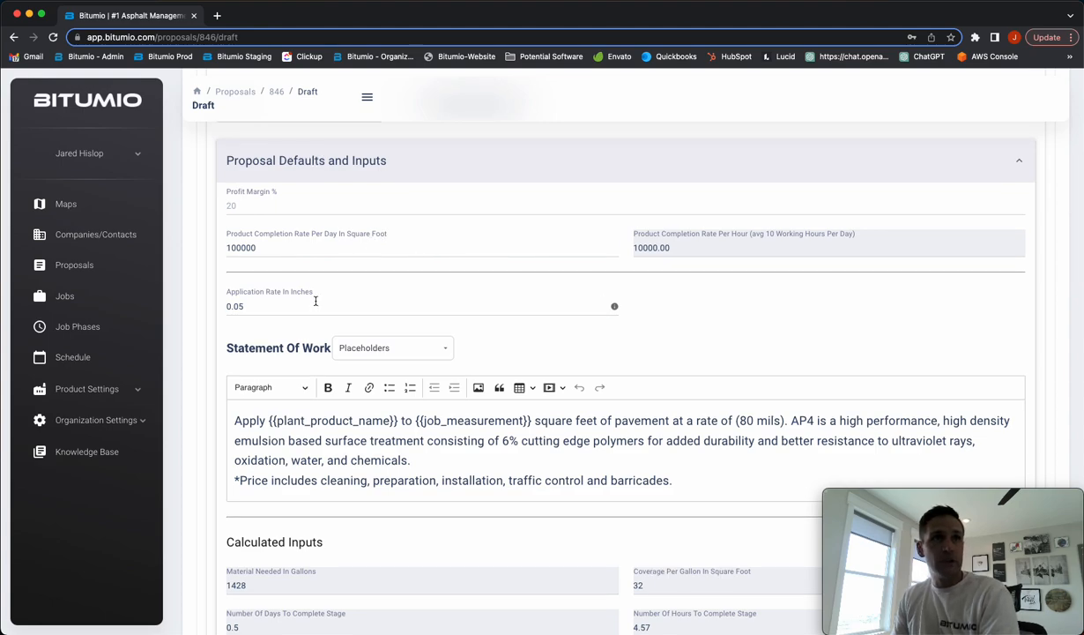
pyautogui.scroll(1, 295, 317)
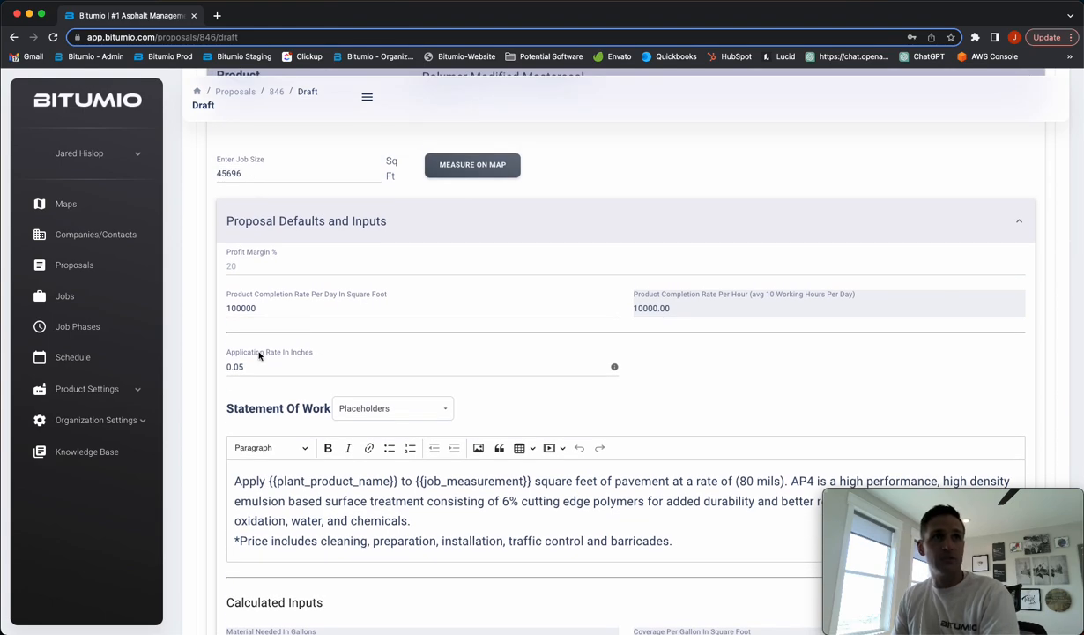
pyautogui.scroll(-4, 294, 388)
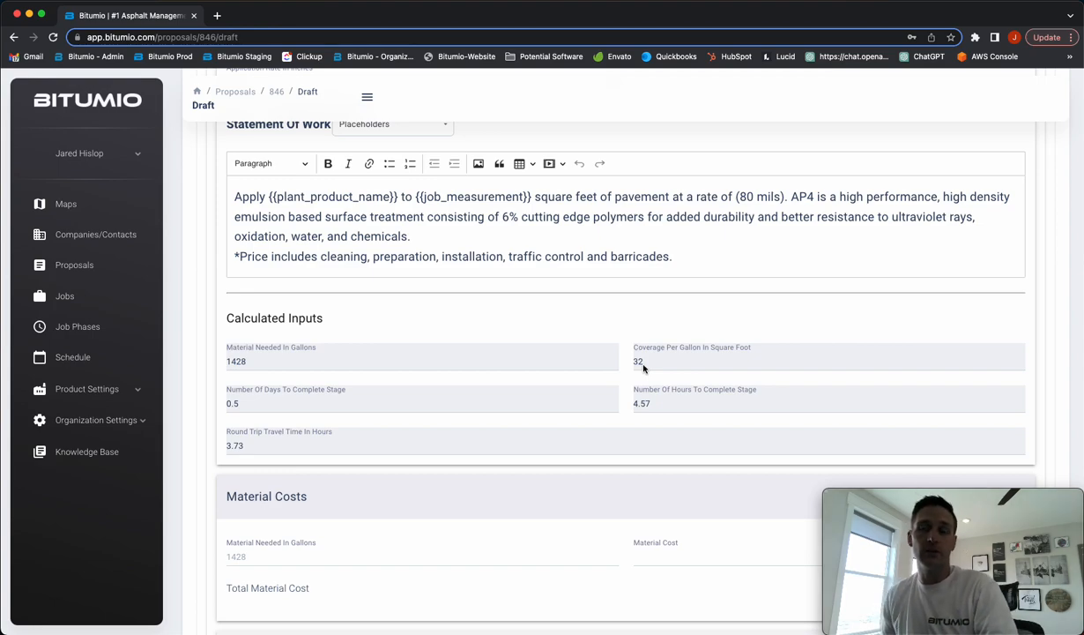
pyautogui.scroll(-1, 643, 369)
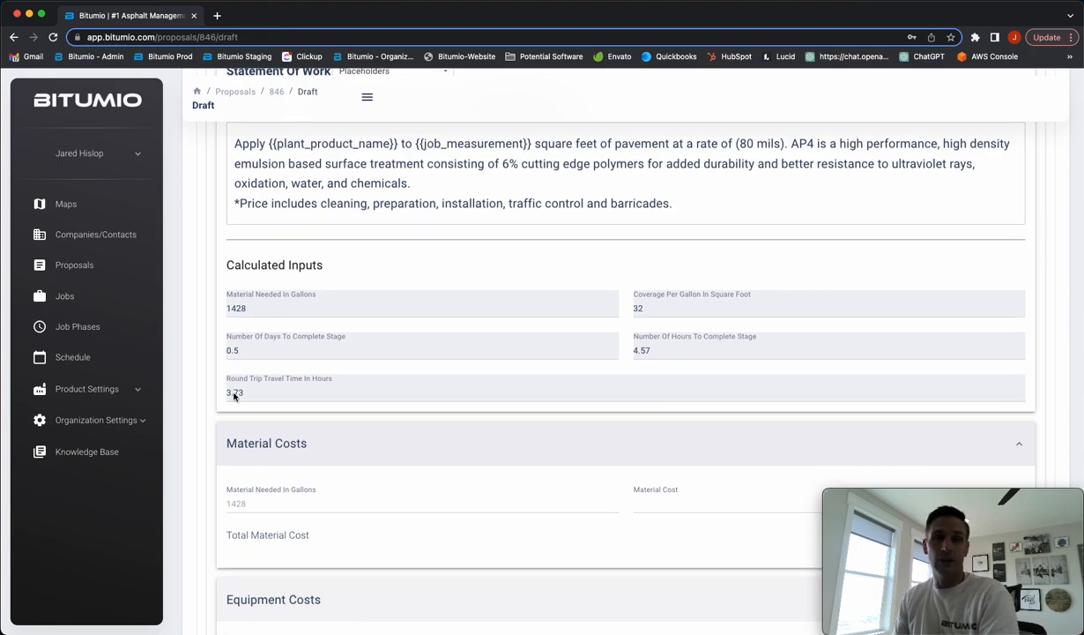
pyautogui.scroll(-3, 254, 388)
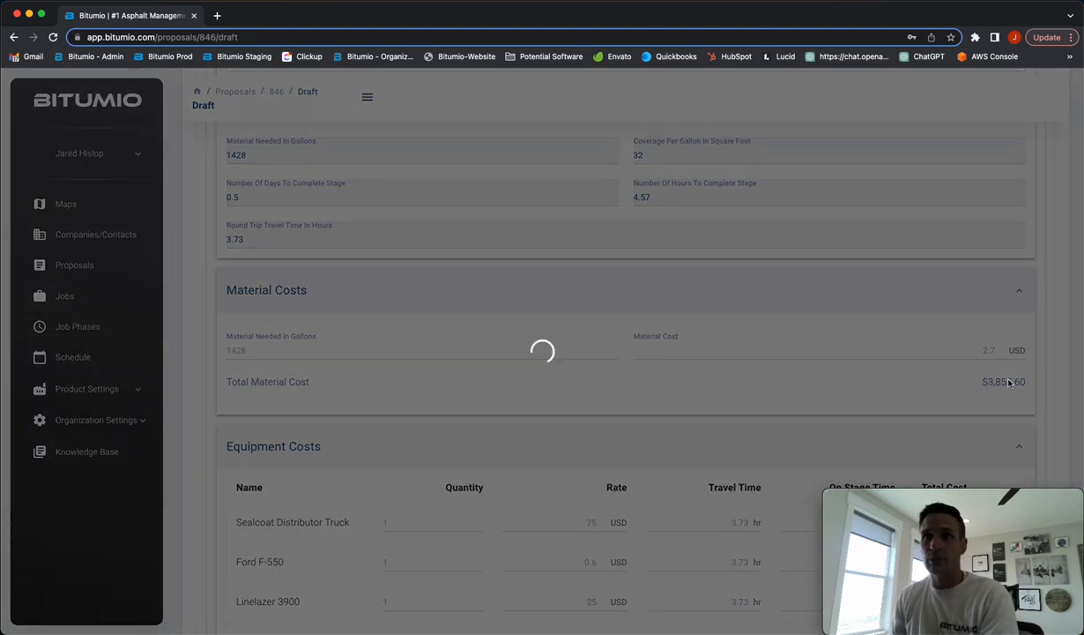
pyautogui.scroll(-2, 745, 374)
pyautogui.scroll(-3, 743, 373)
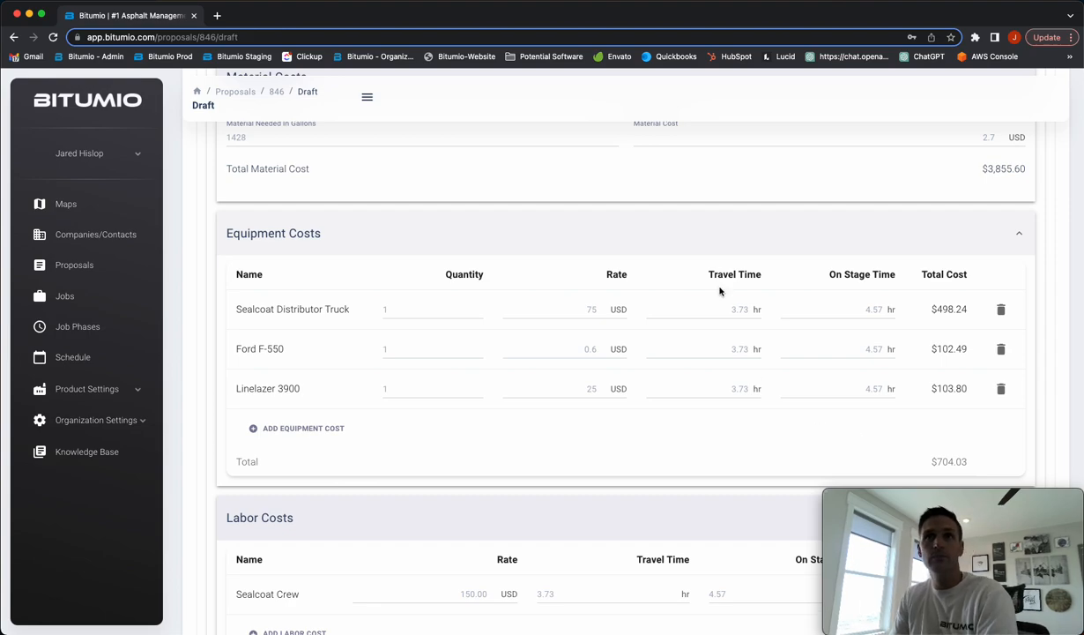
pyautogui.scroll(-5, 942, 459)
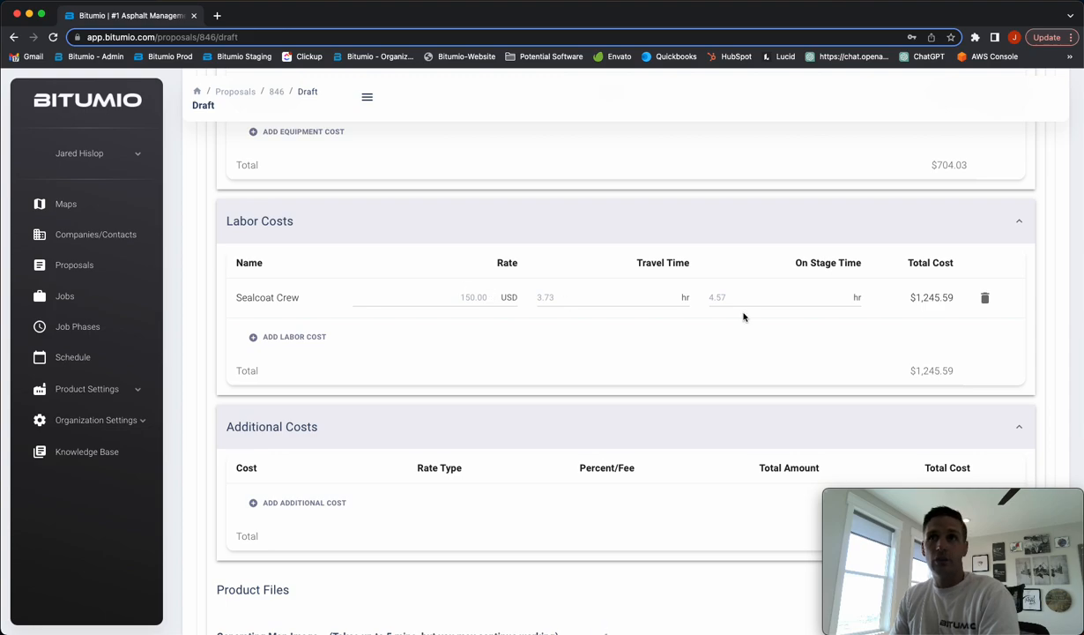
pyautogui.moveTo(915, 369); pyautogui.dragTo(958, 369)
pyautogui.click(641, 338)
pyautogui.scroll(-5, 640, 340)
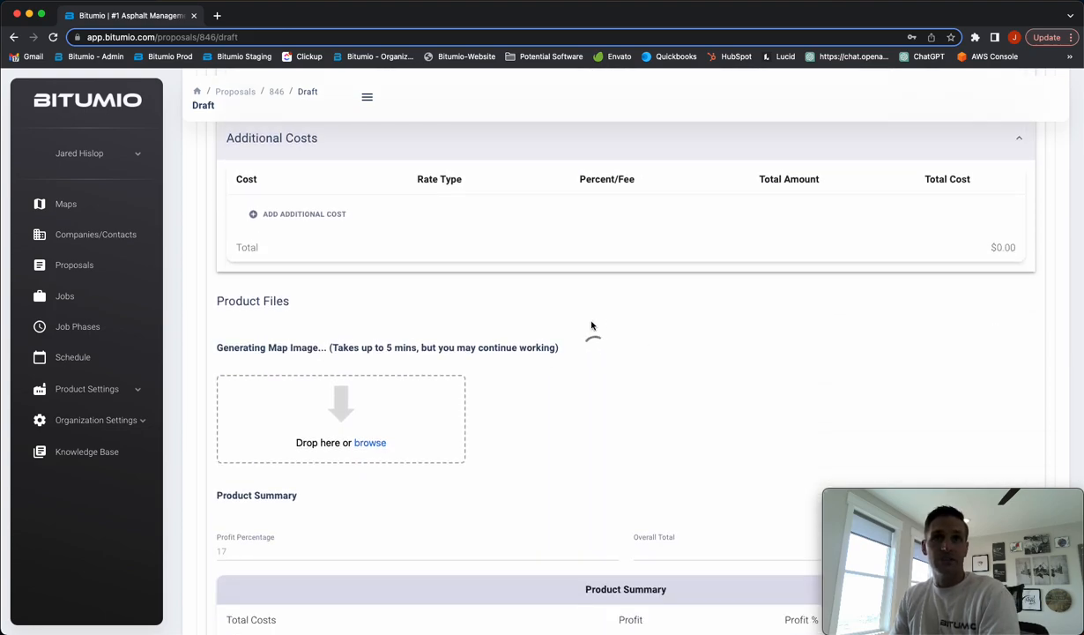
pyautogui.scroll(1, 767, 397)
pyautogui.scroll(3, 767, 395)
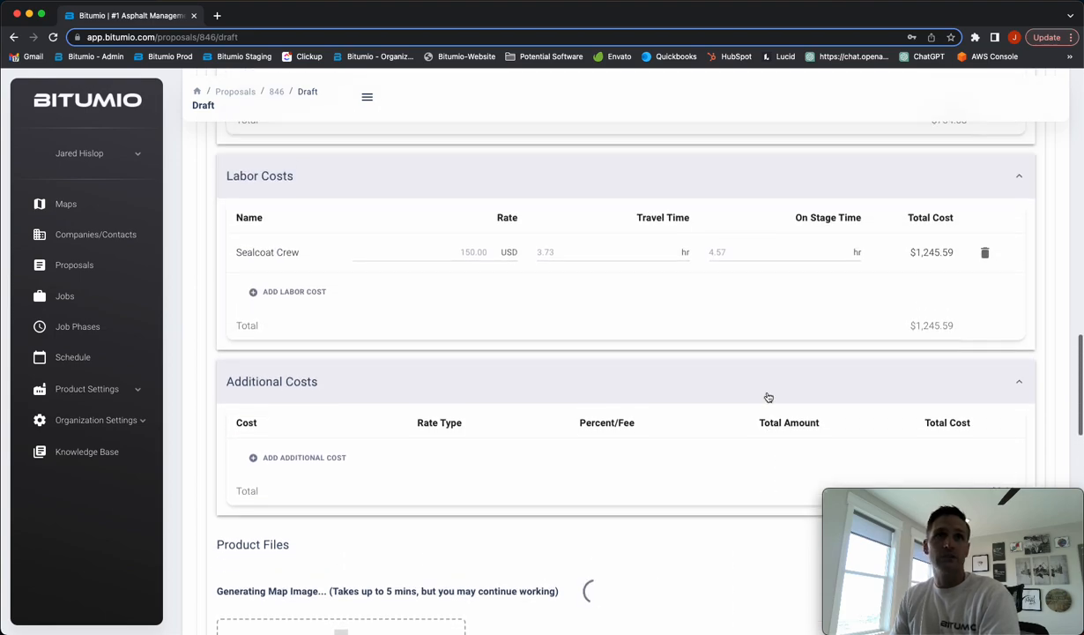
pyautogui.scroll(-6, 763, 392)
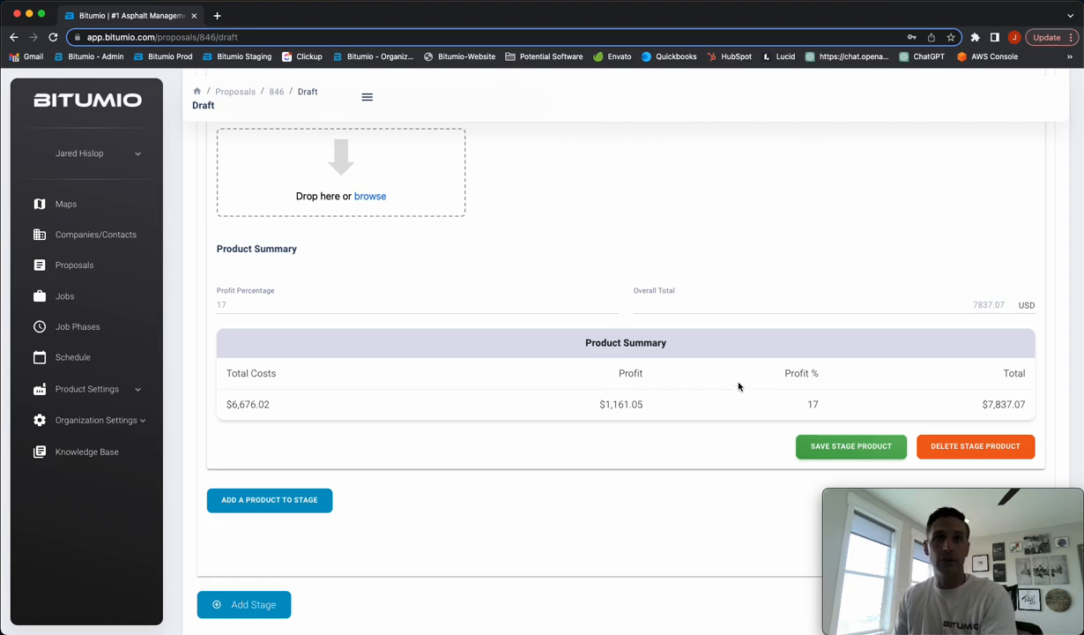
pyautogui.scroll(-9, 739, 386)
pyautogui.scroll(-2, 739, 382)
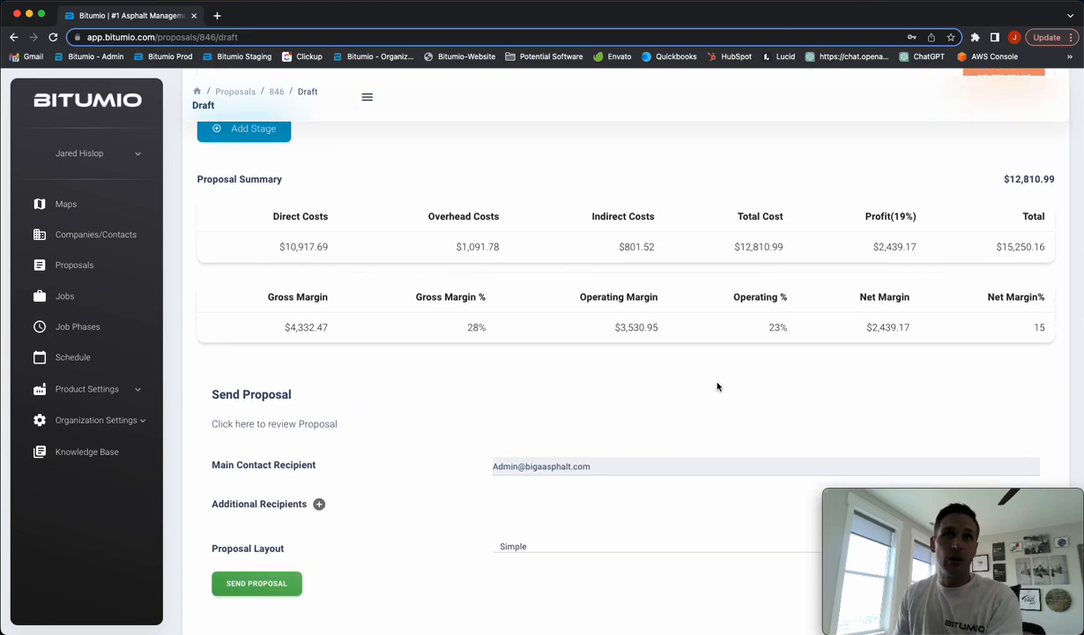
pyautogui.scroll(-1, 718, 386)
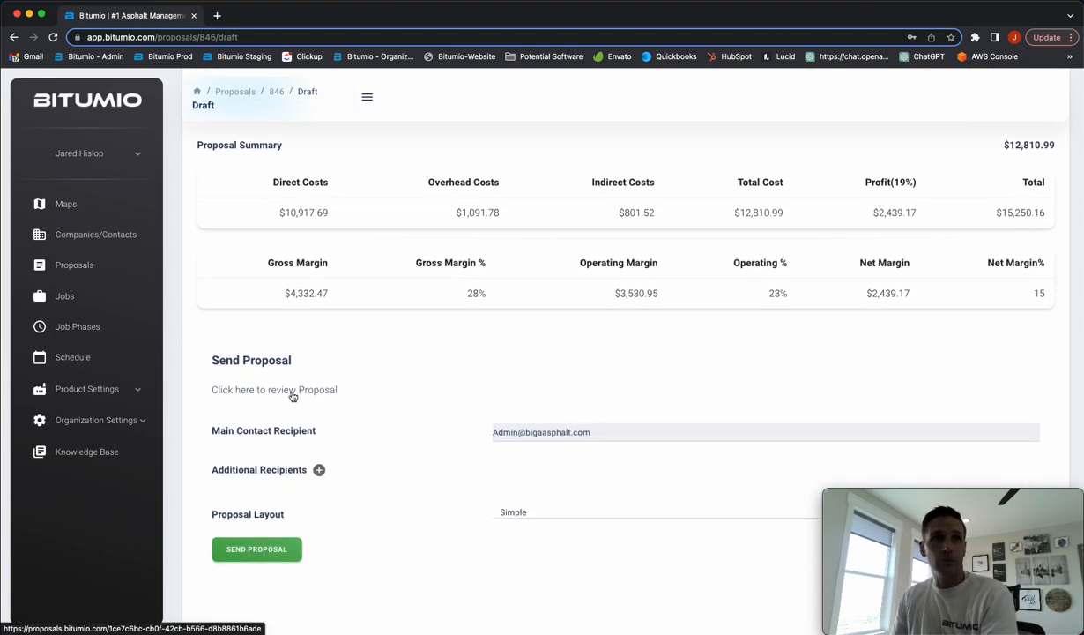
pyautogui.scroll(-1, 269, 396)
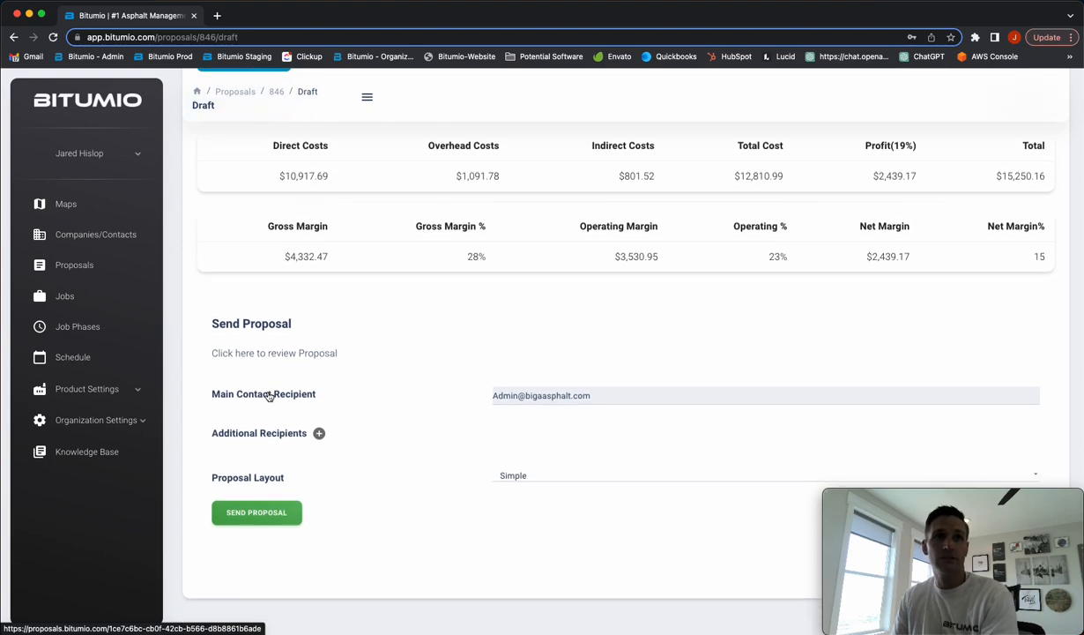
# Add an additional recipient's e-mail address and leave the proposal layout on Simple
pyautogui.click(319, 445)
pyautogui.click(499, 445)
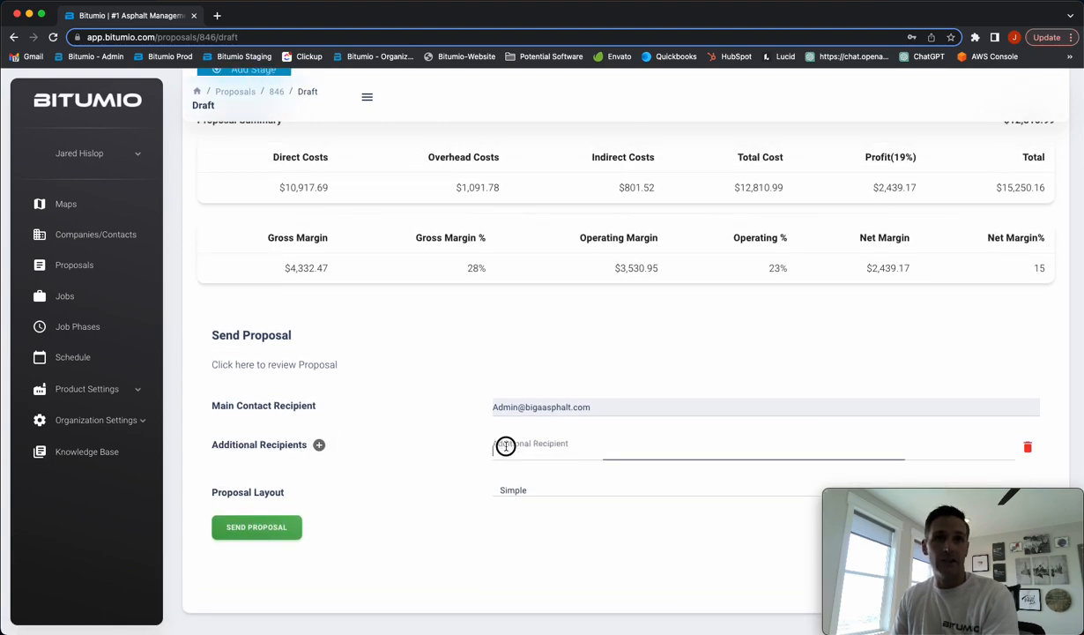
pyautogui.click(555, 396)
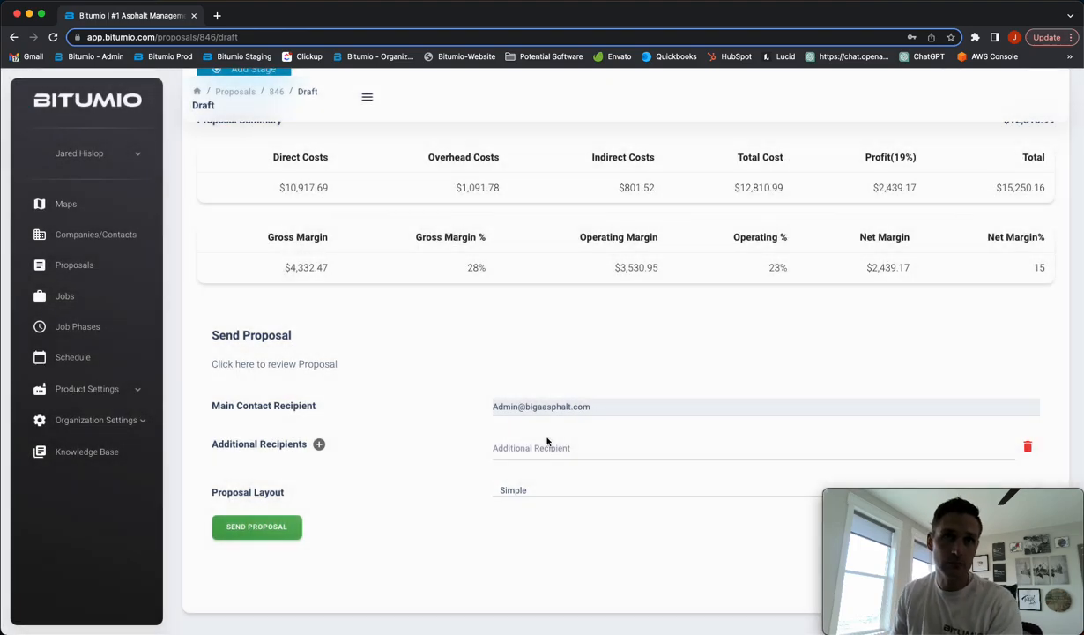
pyautogui.click(524, 448)
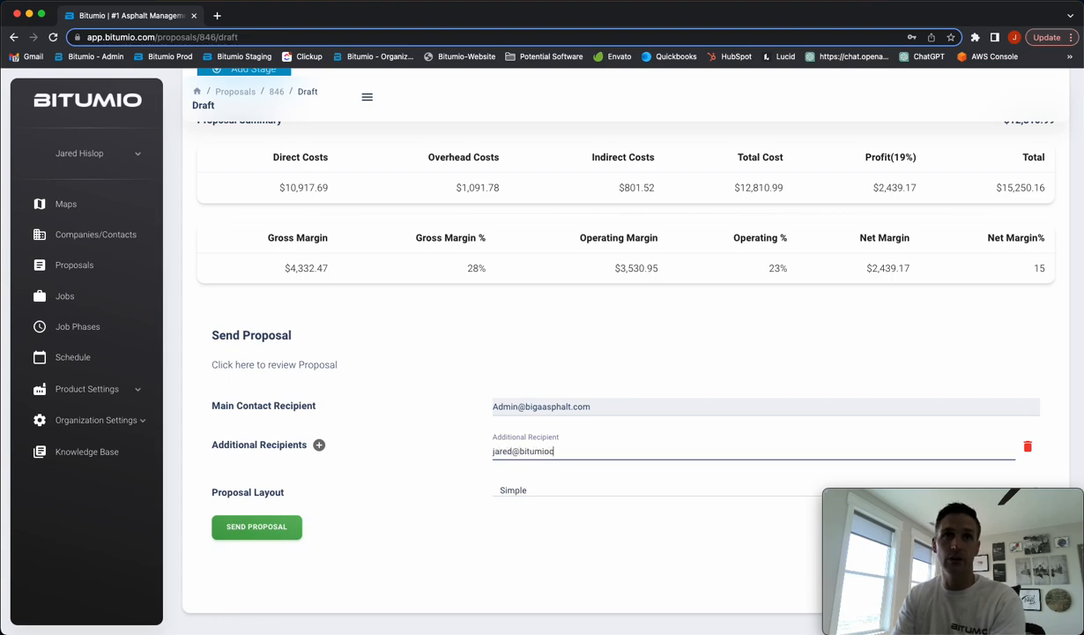
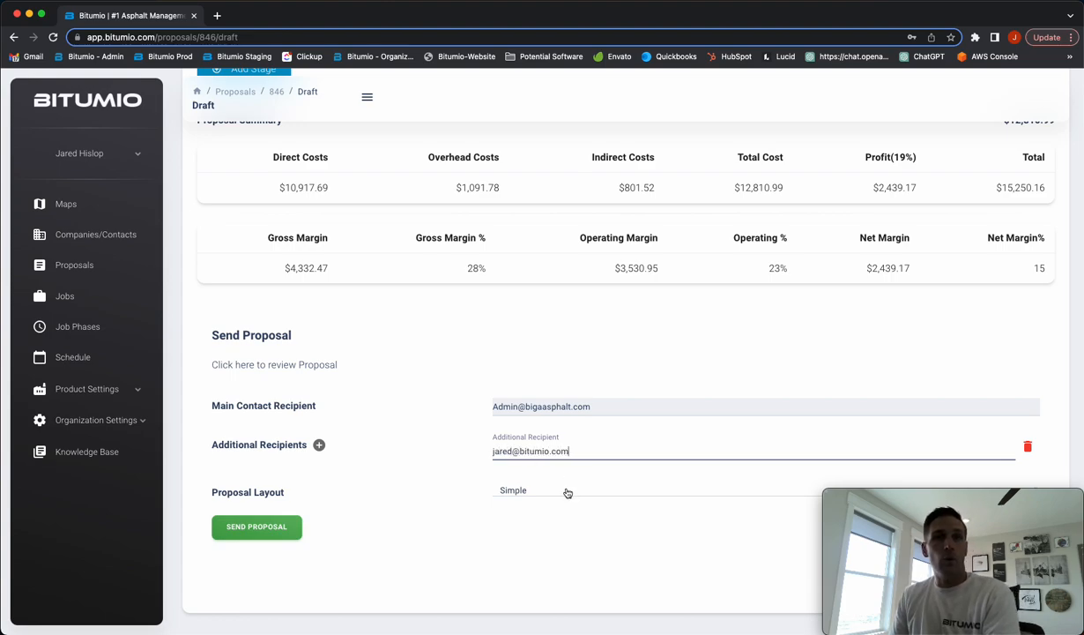
pyautogui.click(565, 491)
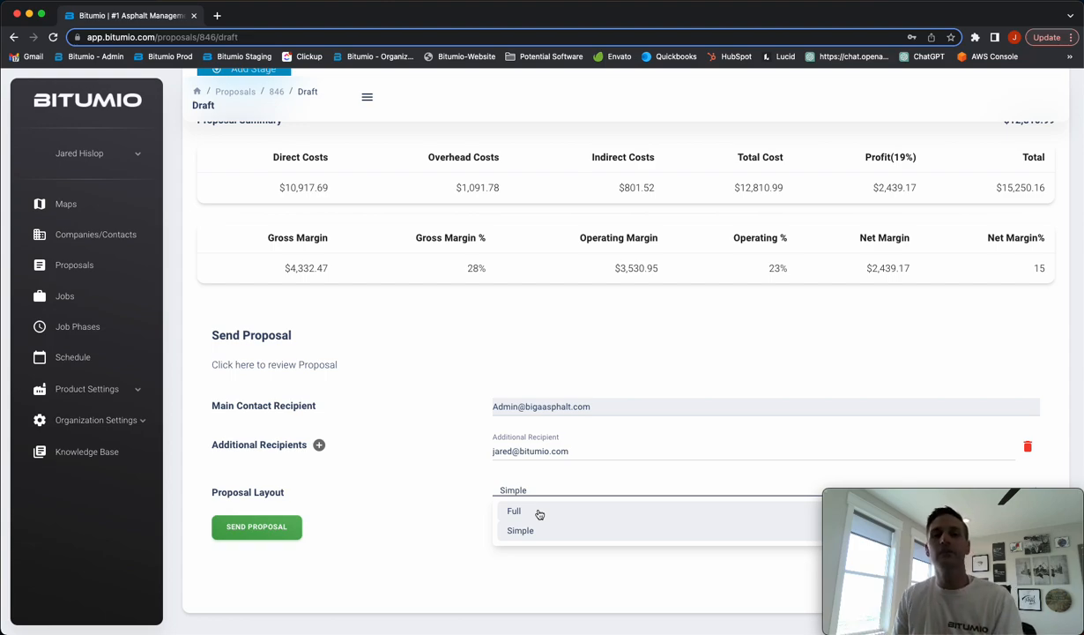
pyautogui.click(571, 575)
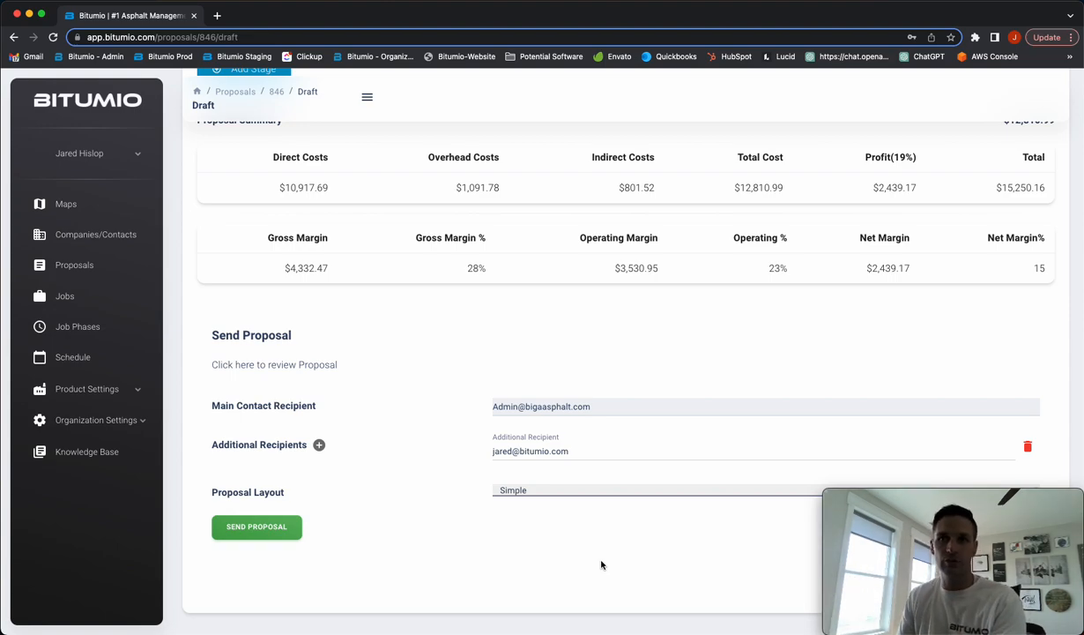
pyautogui.scroll(15, 529, 494)
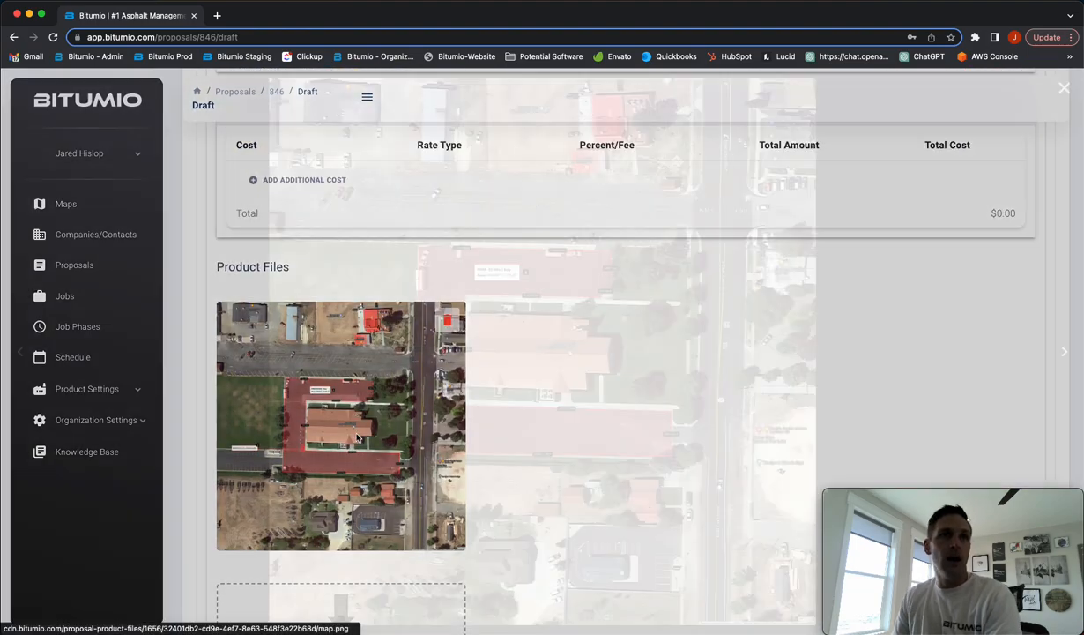
pyautogui.click(357, 438)
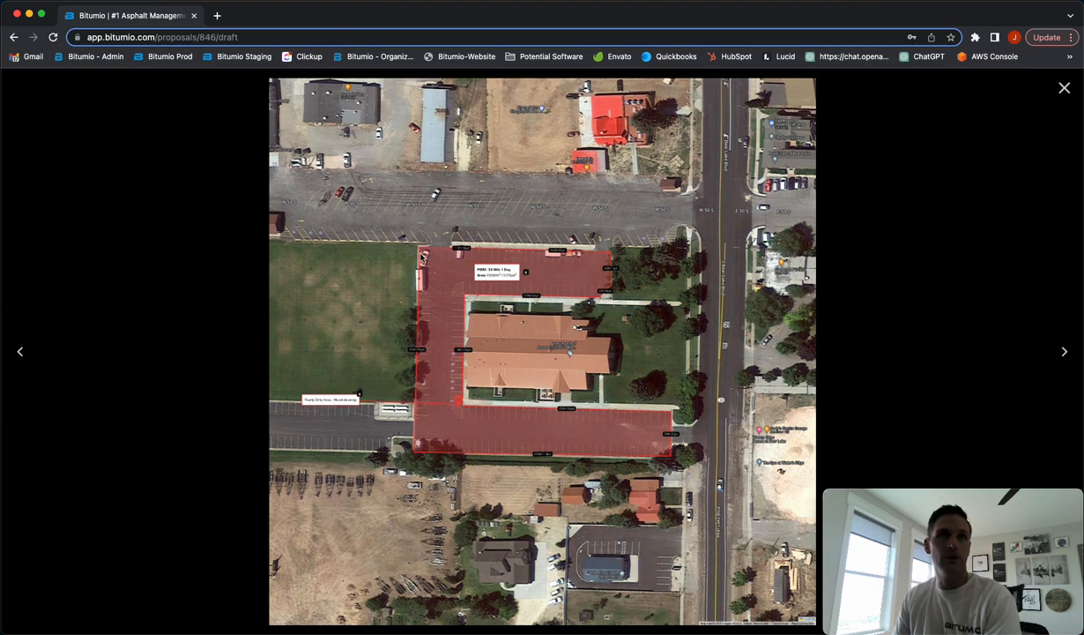
pyautogui.click(1060, 92)
pyautogui.scroll(-15, 741, 262)
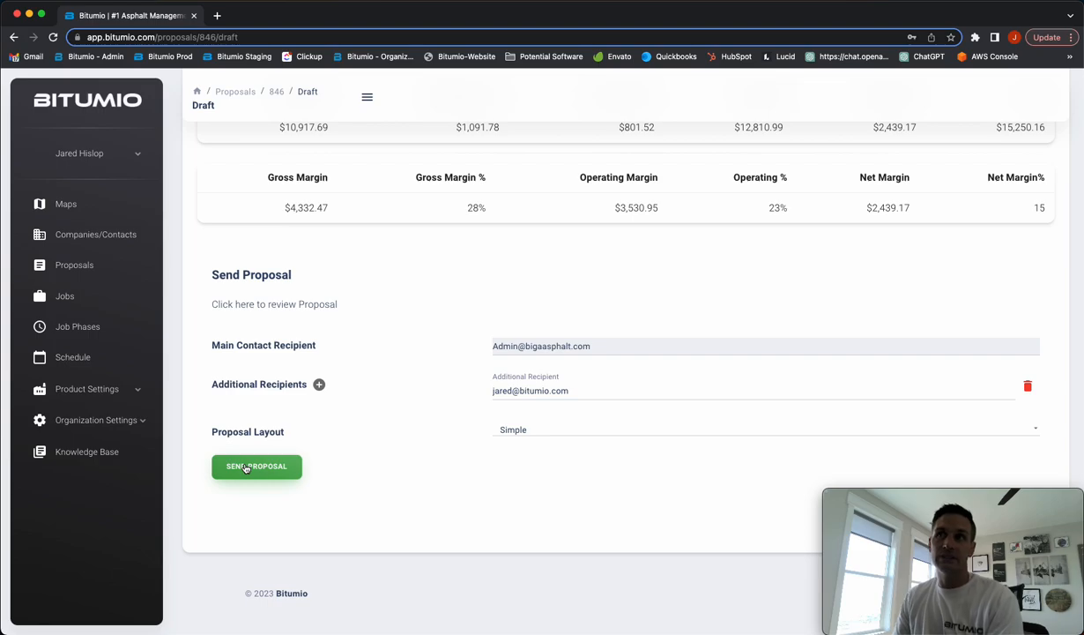
# Collapse the Polymer Modified Masterseal product details and scroll to the Proposal Summary
pyautogui.scroll(15, 561, 421)
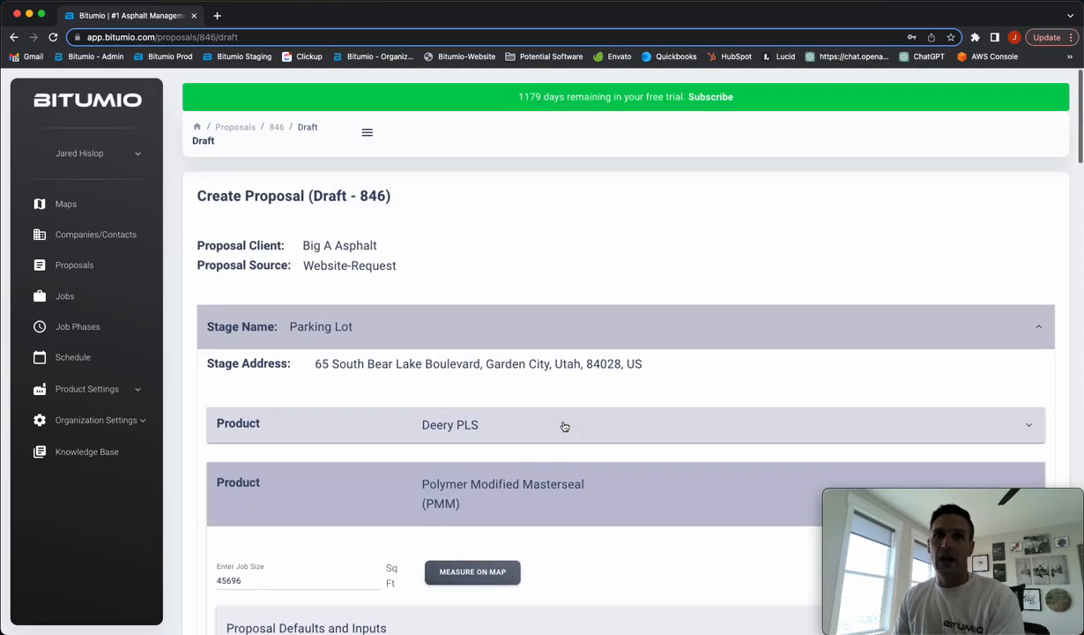
pyautogui.click(563, 487)
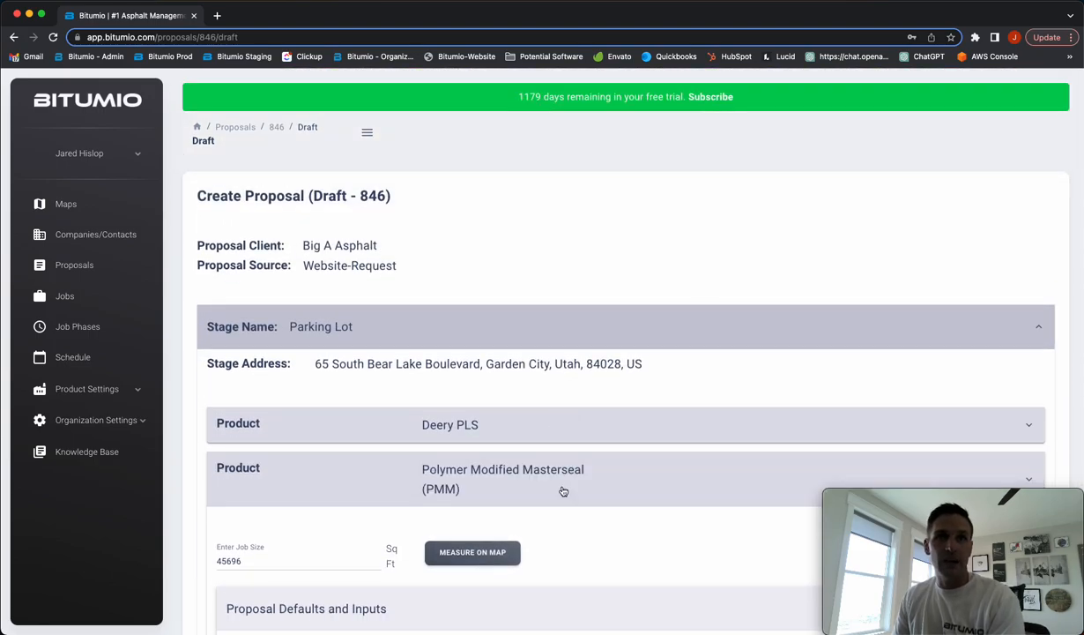
pyautogui.scroll(-2, 563, 490)
pyautogui.scroll(-1, 562, 491)
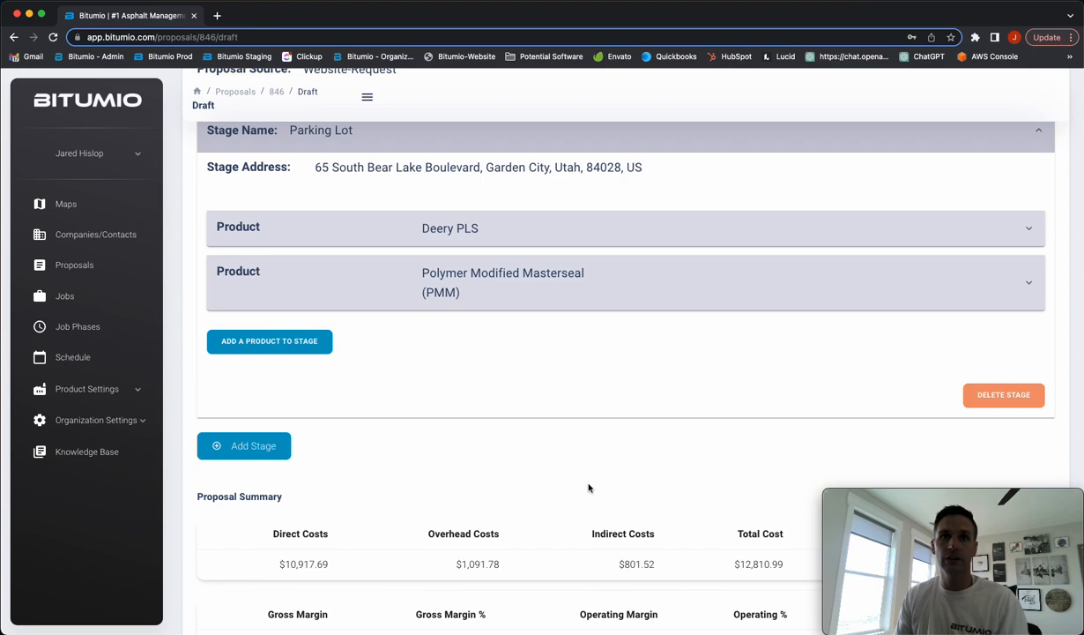
pyautogui.scroll(-4, 588, 487)
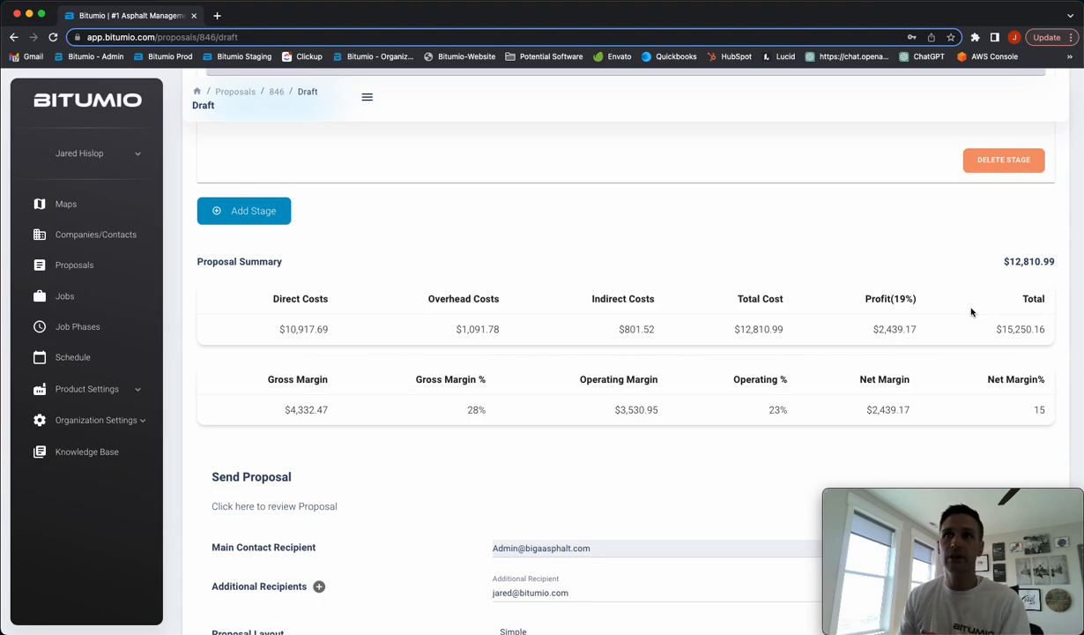
# Highlight the $15,250.16 total, $1,091.78 overhead, $12,810.99 total cost and profit figures
pyautogui.click(997, 329)
pyautogui.tripleClick(997, 329)
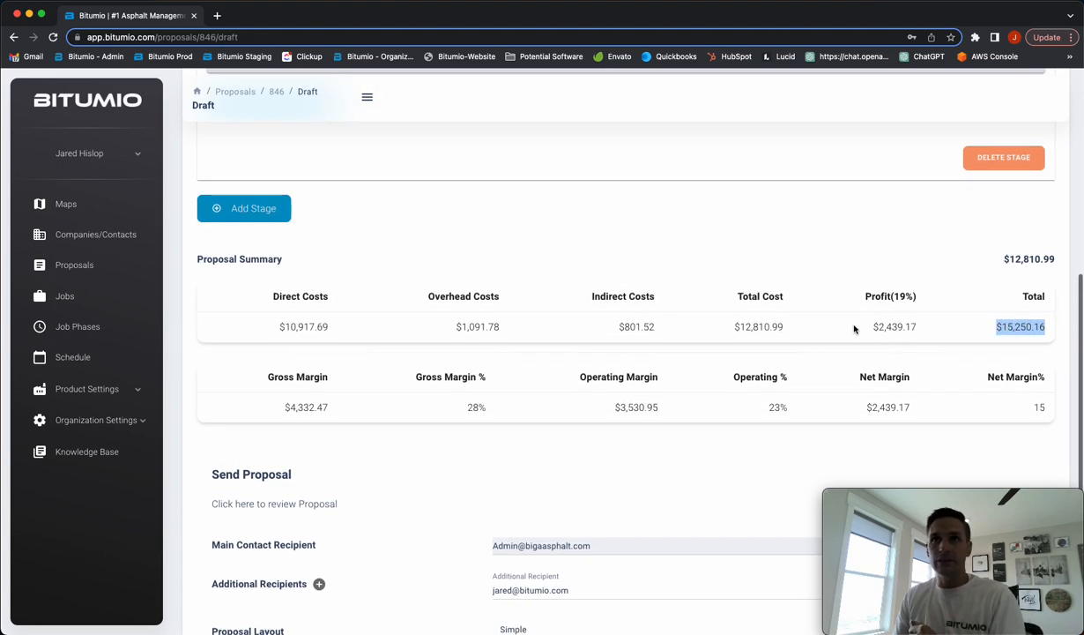
pyautogui.click(296, 328)
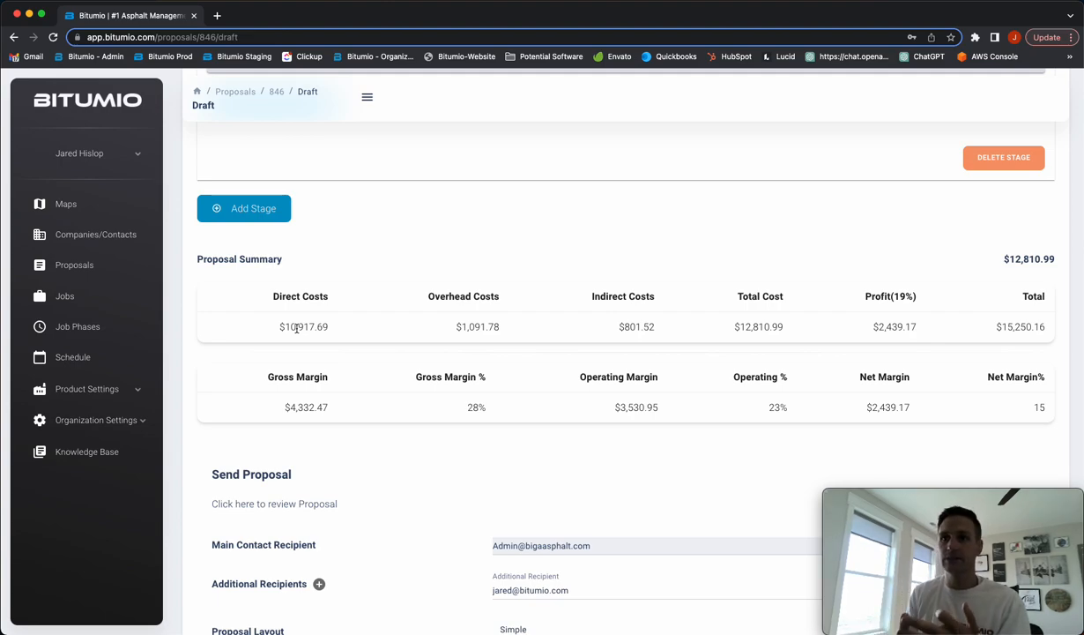
pyautogui.moveTo(455, 327); pyautogui.dragTo(500, 329)
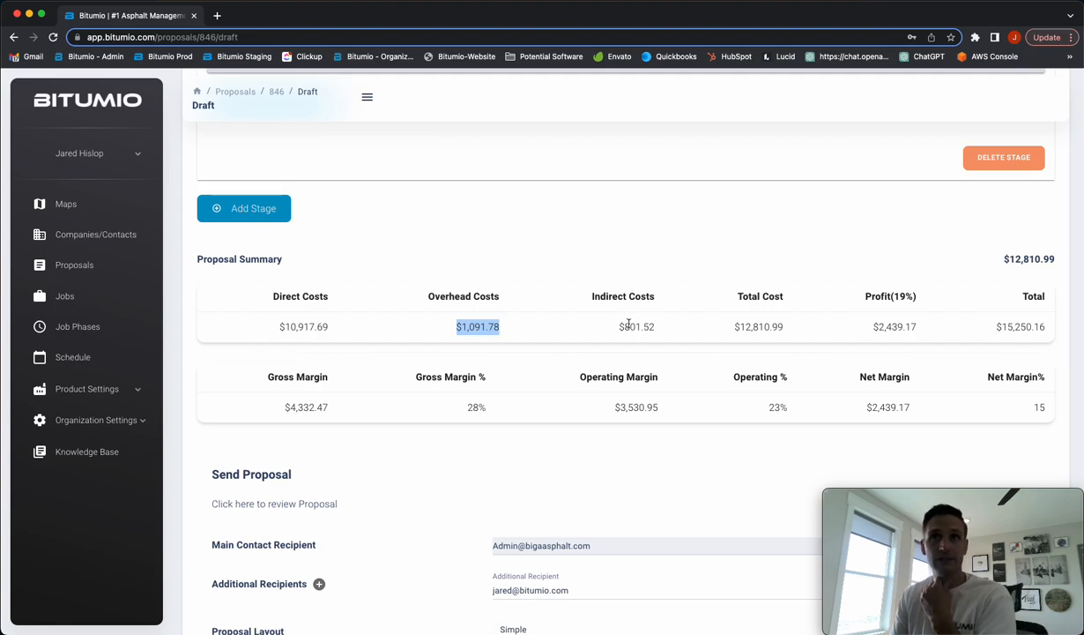
pyautogui.moveTo(711, 326); pyautogui.dragTo(800, 328)
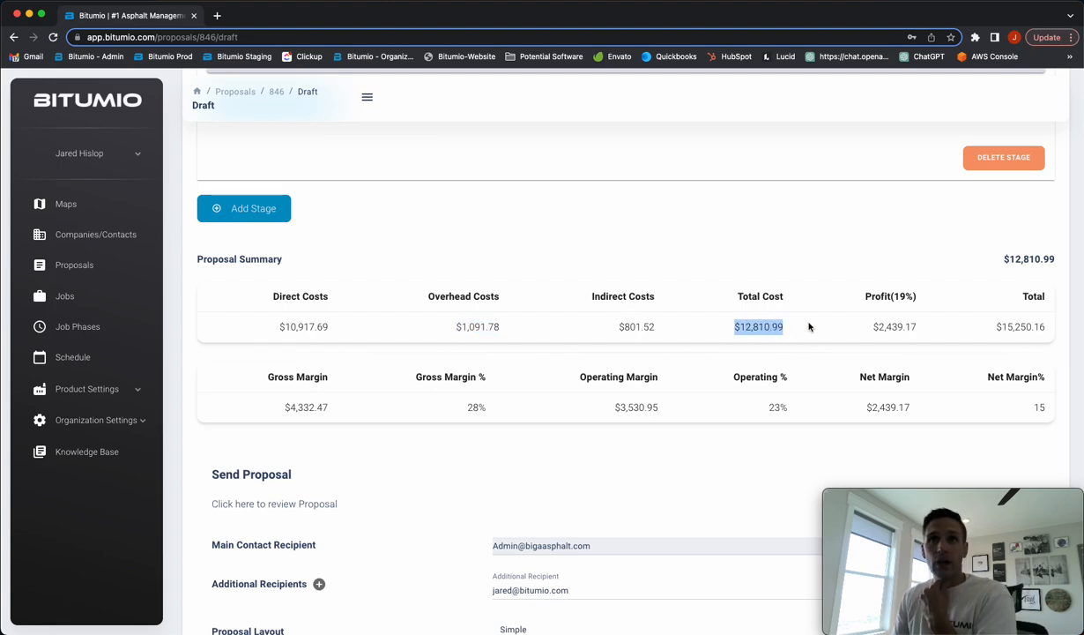
pyautogui.moveTo(872, 327); pyautogui.dragTo(913, 344)
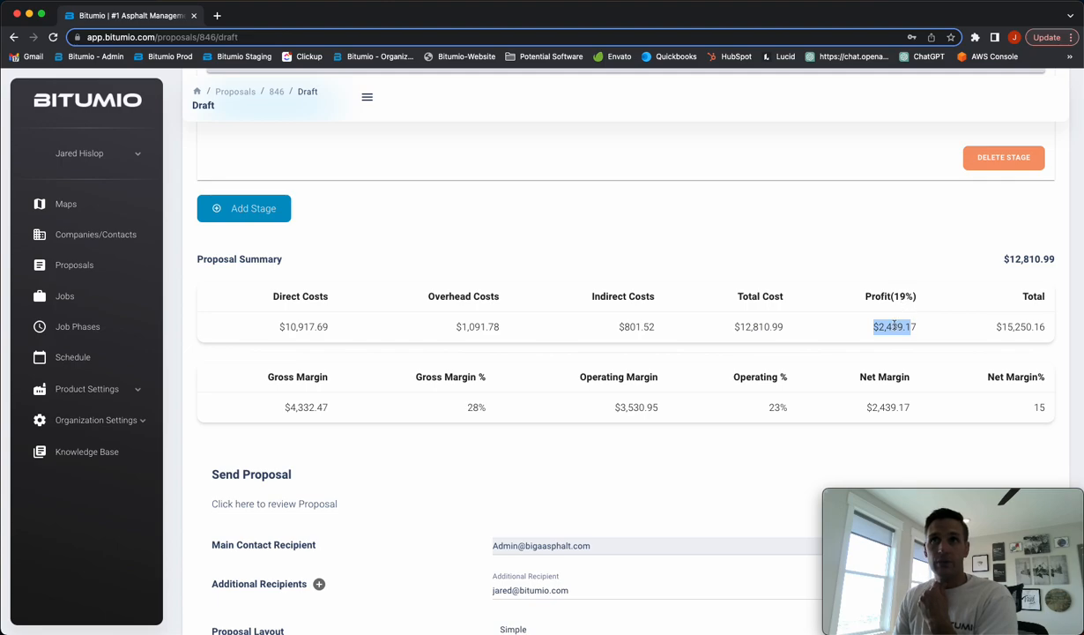
pyautogui.click(894, 325)
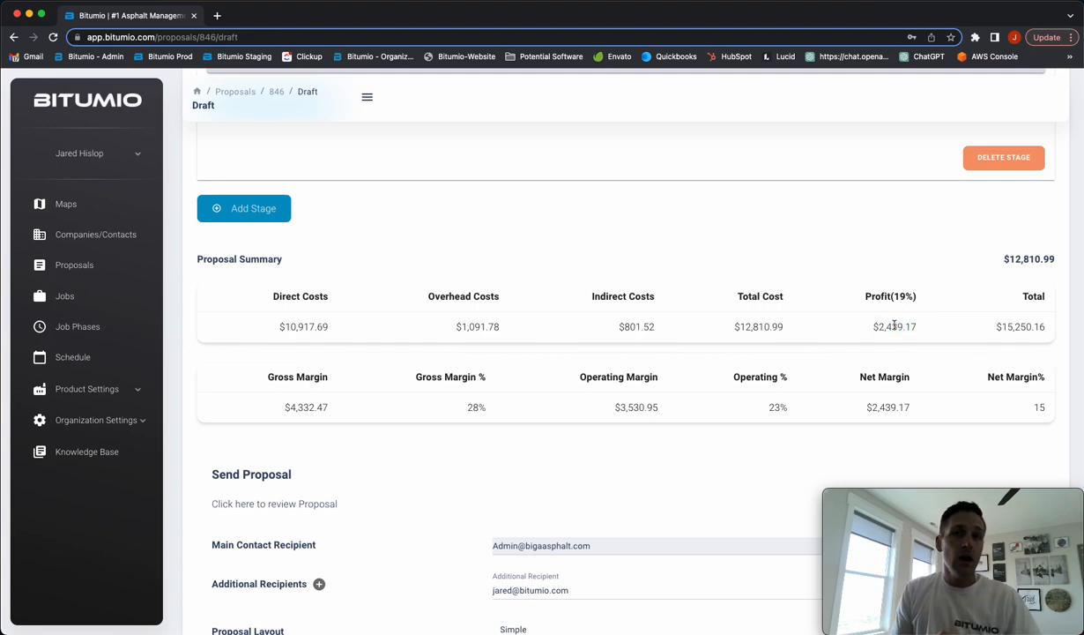